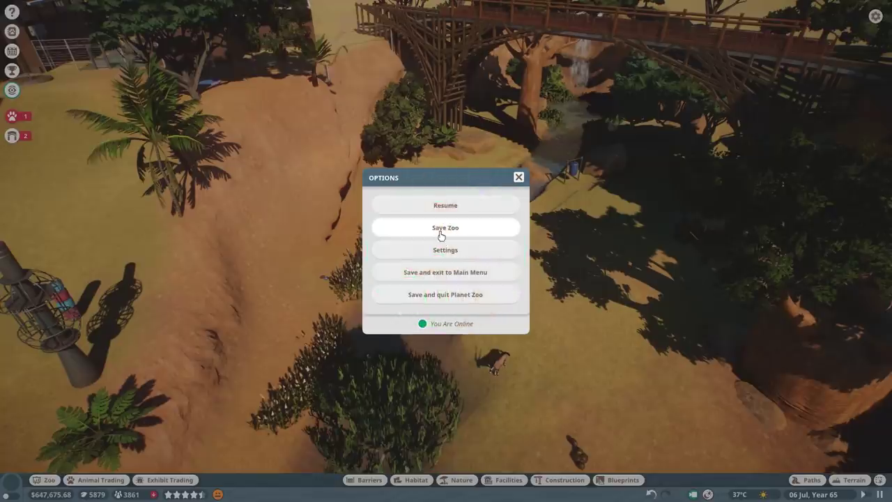
Step: Save the zoo, then browse the Construction Special Effects waterfalls
left_click(440, 229)
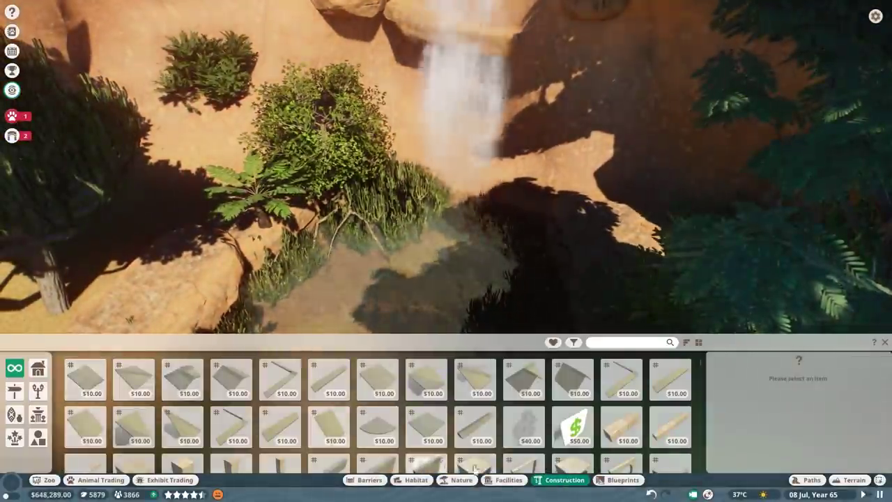
left_click(14, 437)
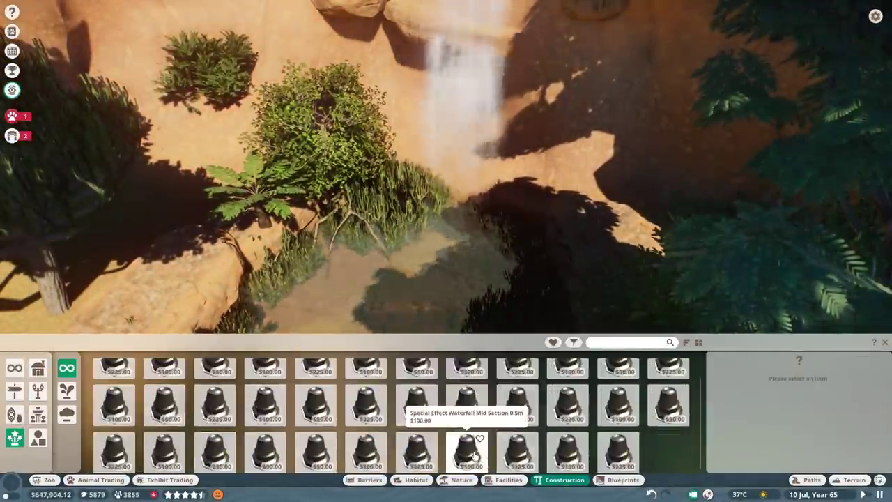
left_click(416, 458)
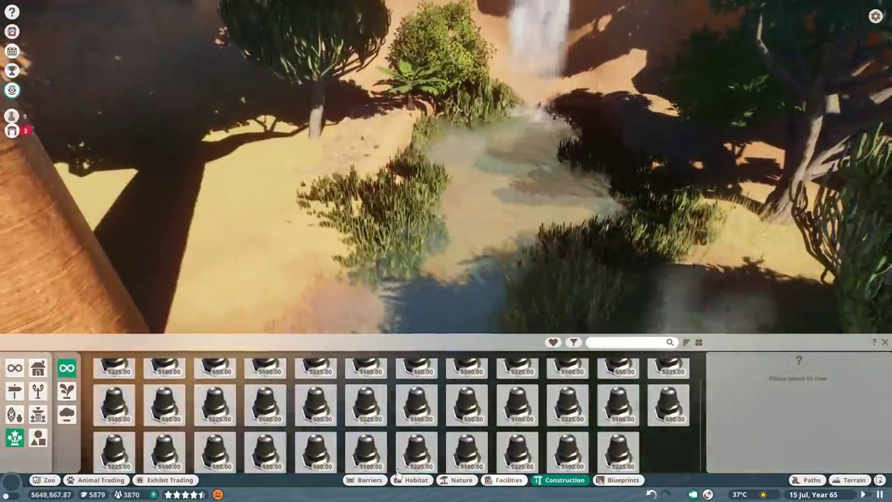
Step: Open the Nature catalogue, then bring up the dead African wild dog's timeline and memorial
left_click(449, 479)
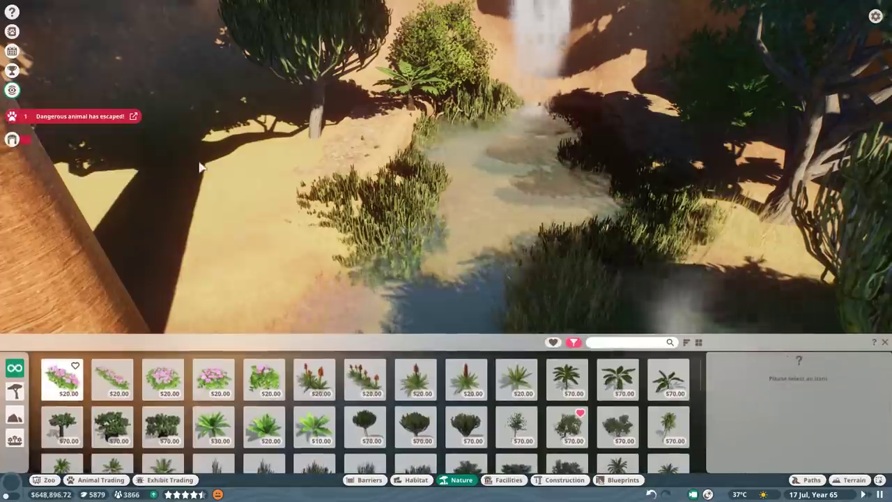
key("w")
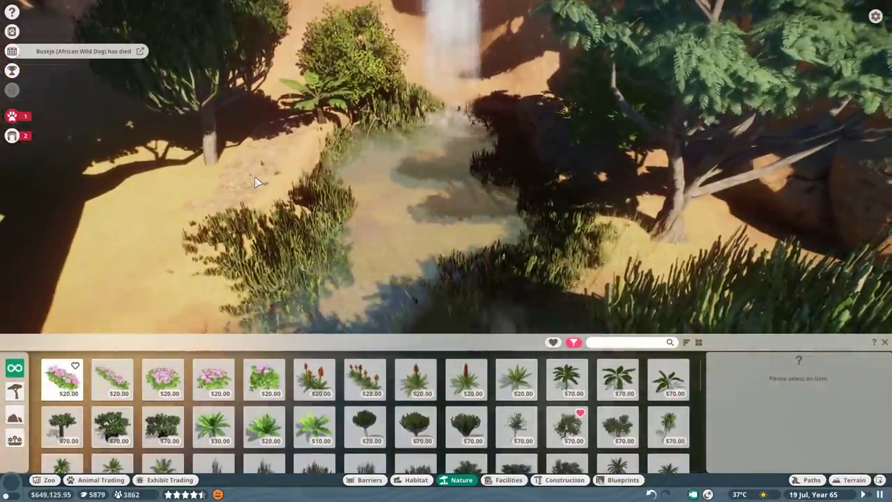
left_click(140, 50)
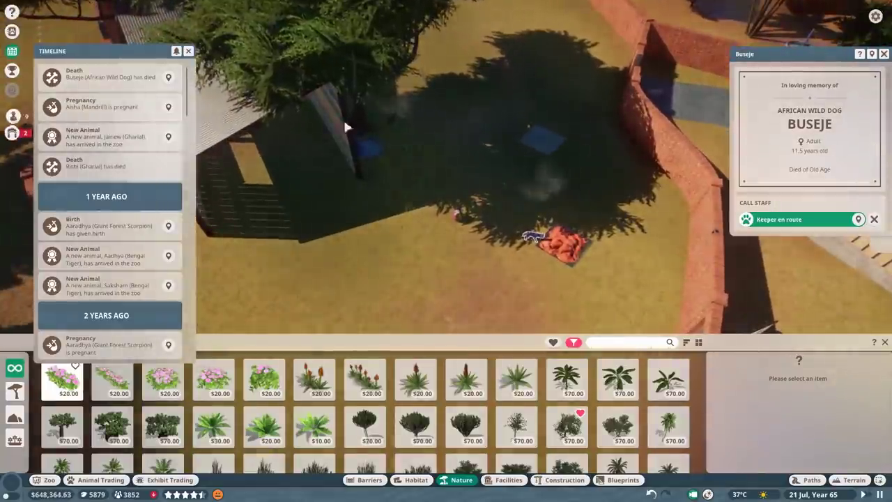
Step: Close the timeline and show cash listings in the Animal Market
left_click(249, 267)
left_click(100, 479)
left_click(43, 130)
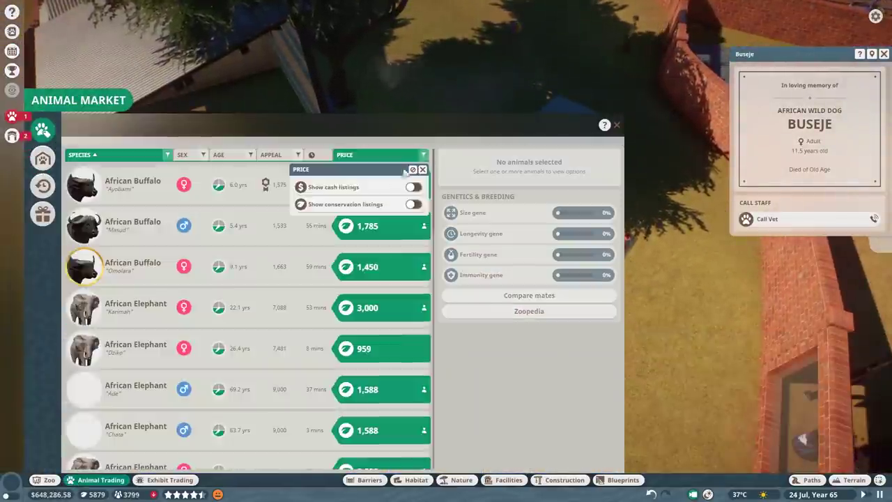
left_click(415, 186)
left_click(423, 171)
scroll(333, 274, "down", 4)
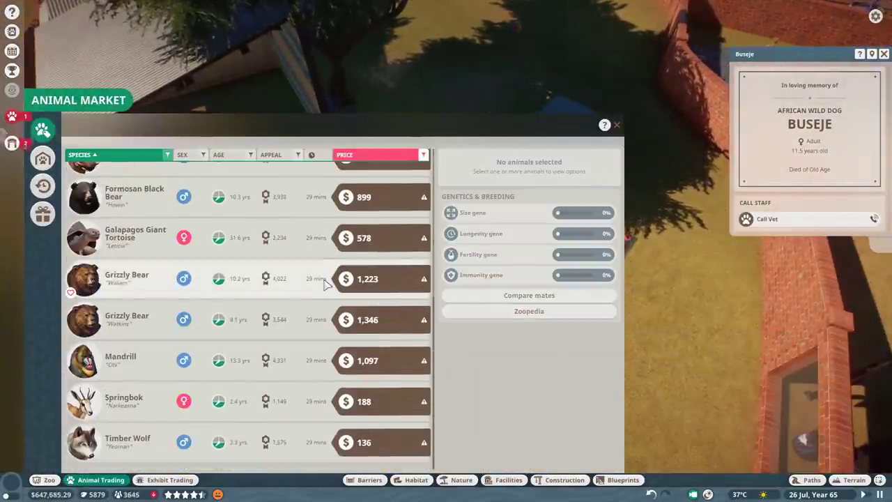
scroll(324, 282, "up", 5)
scroll(244, 313, "down", 3)
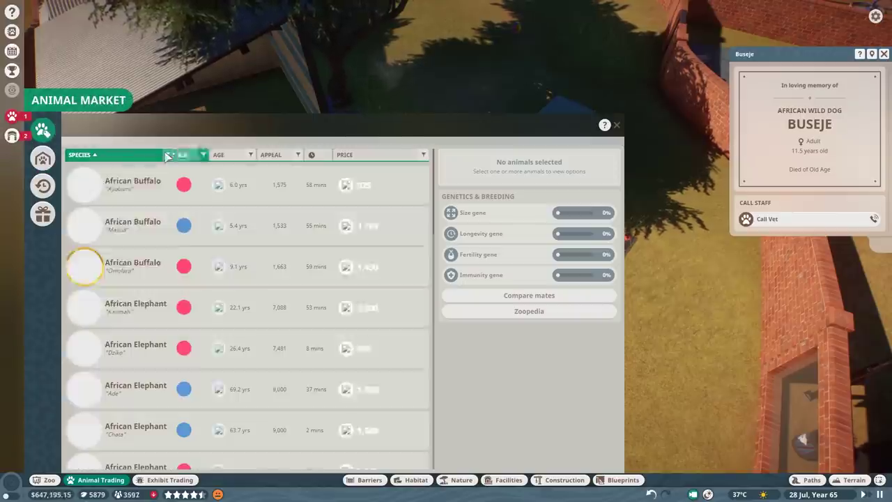
Step: Filter the market species to African Wild Dog and inspect one listing
left_click(167, 155)
left_click(100, 223)
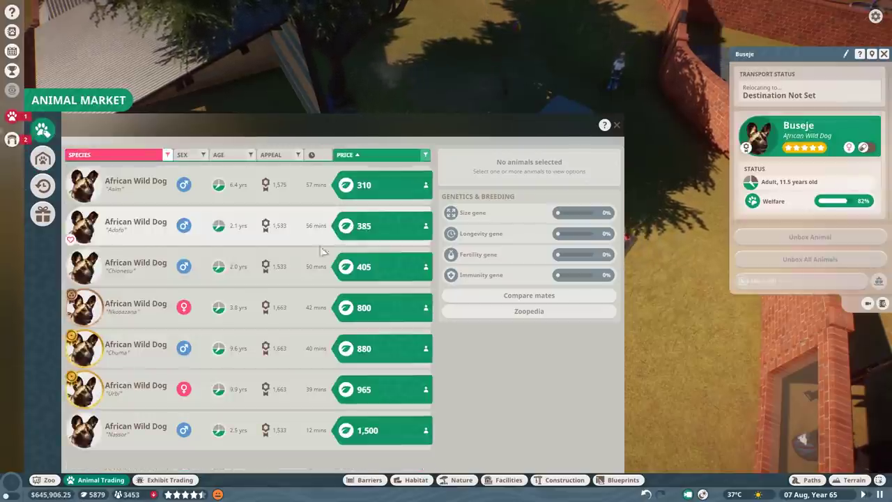
left_click(307, 307)
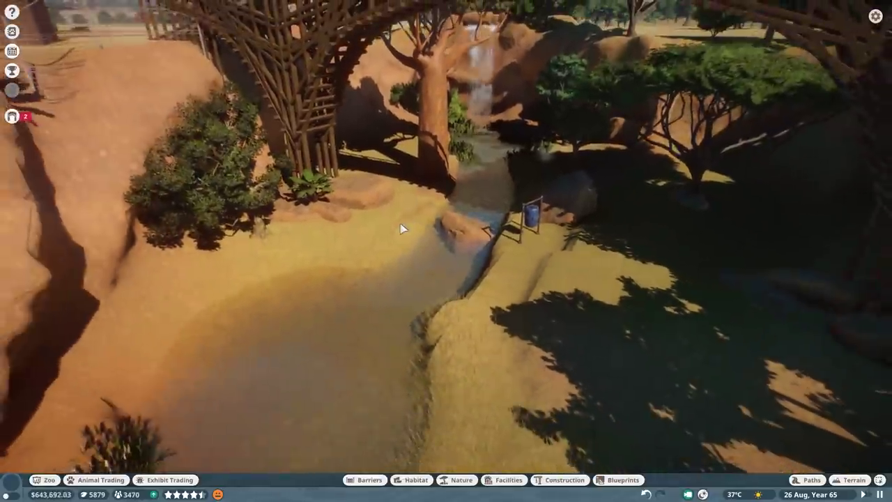
Step: Choose a desert rock from Nature > Rocks and place it in the enclosure
key("n")
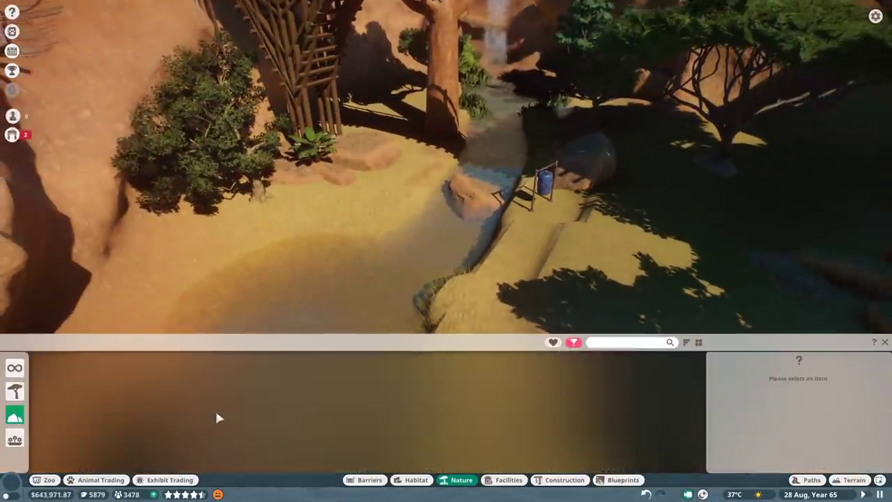
left_click(62, 380)
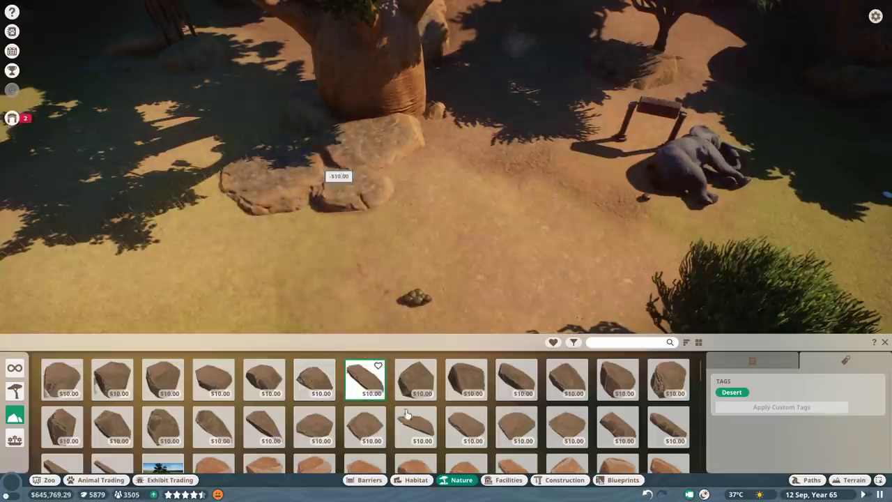
left_click(415, 379)
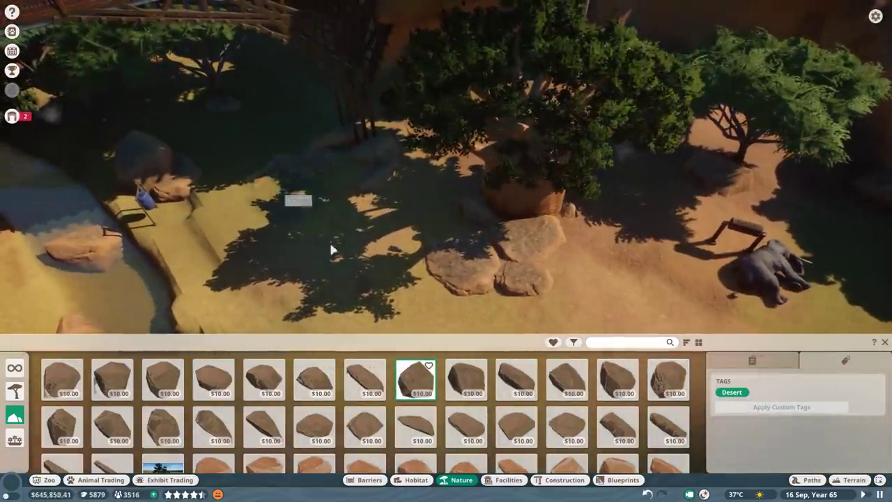
left_click(255, 196)
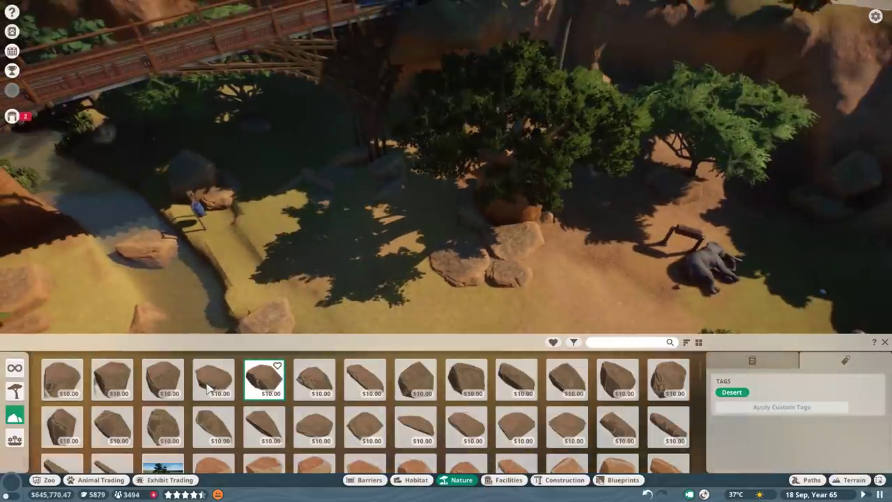
Step: Place more desert rocks beside the pool and stack them down the boulder face
left_click(214, 380)
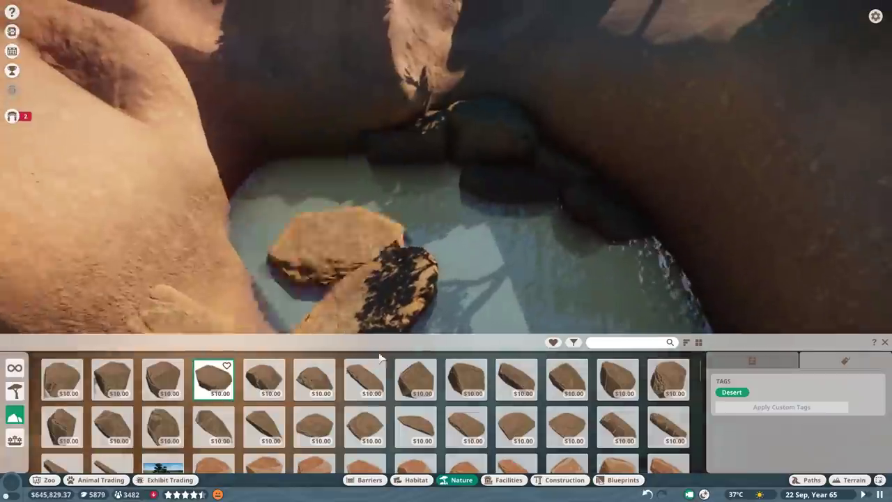
left_click(364, 380)
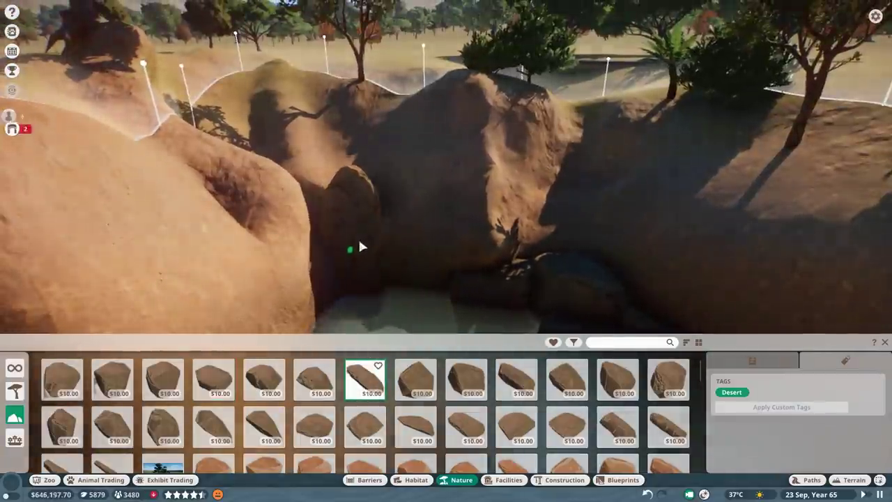
scroll(413, 218, "up", 5)
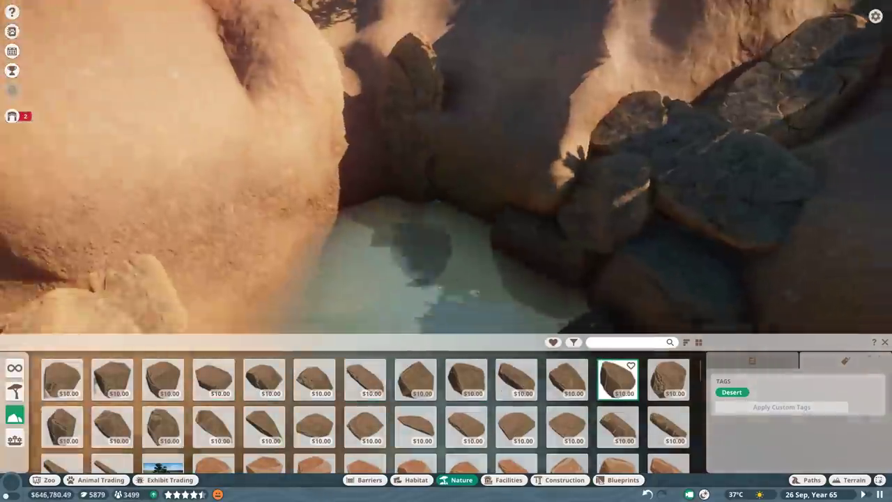
left_click(112, 380)
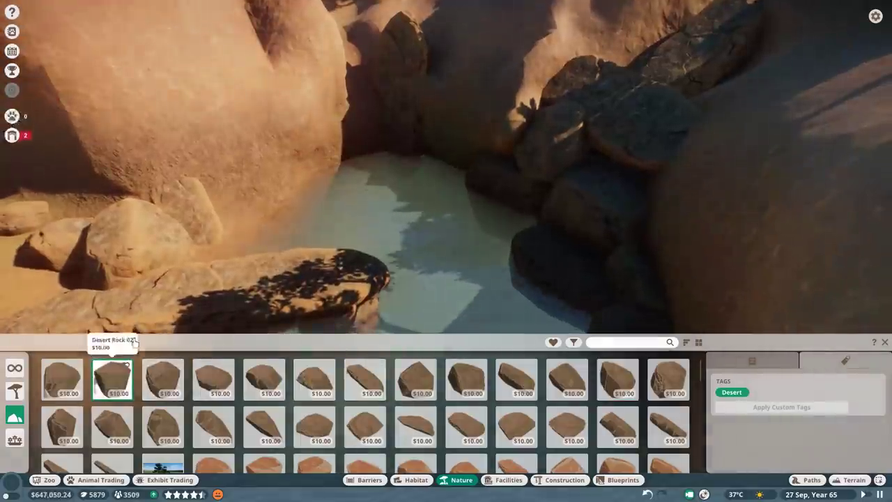
left_click(233, 213)
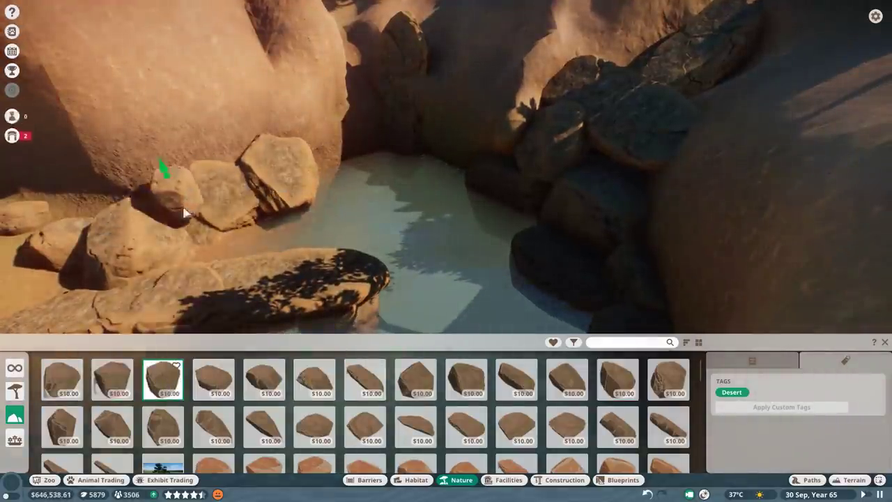
scroll(230, 209, "down", 3)
scroll(376, 131, "up", 3)
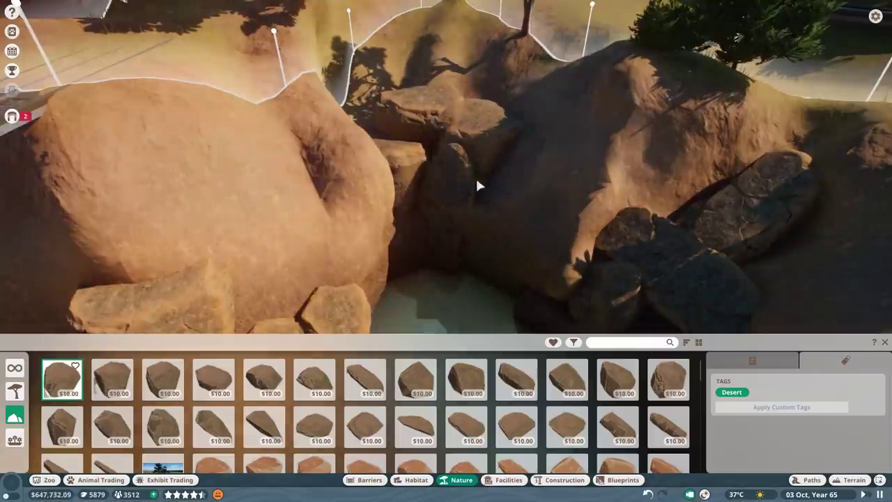
left_click(314, 215)
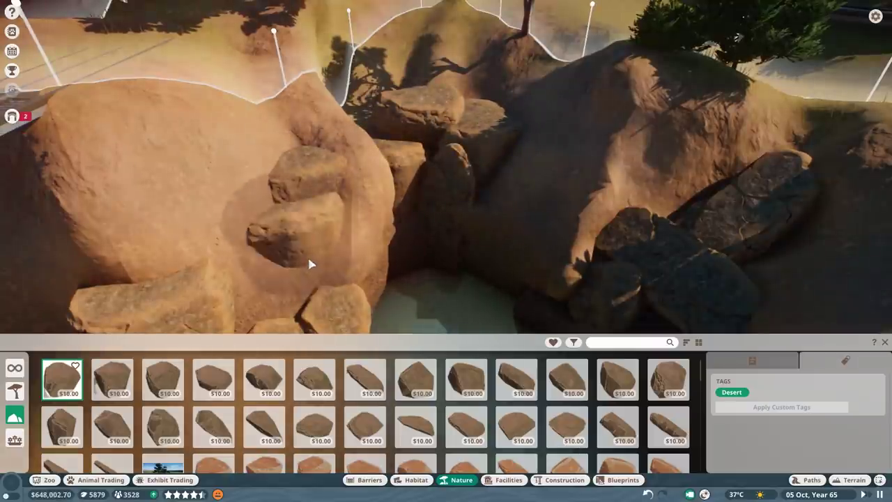
left_click(309, 258)
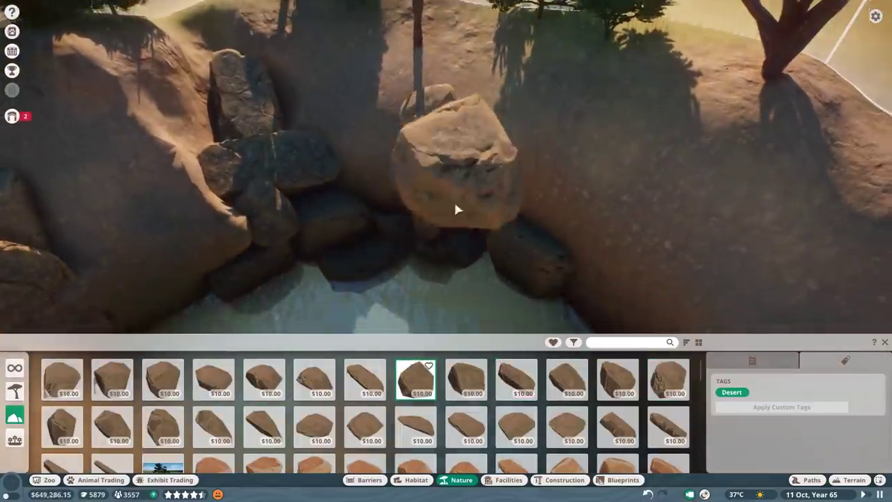
left_click(453, 201)
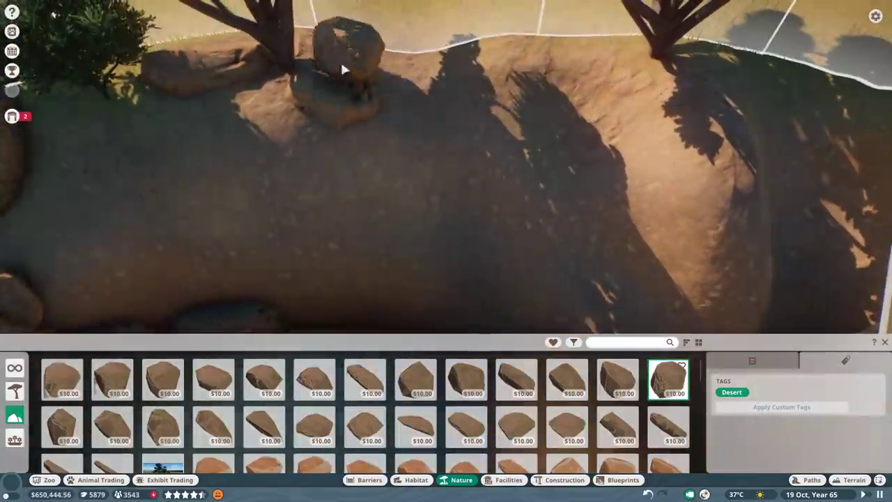
Step: Select another desert rock and move the view along the rock wall past the pond
left_click(415, 378)
key("d")
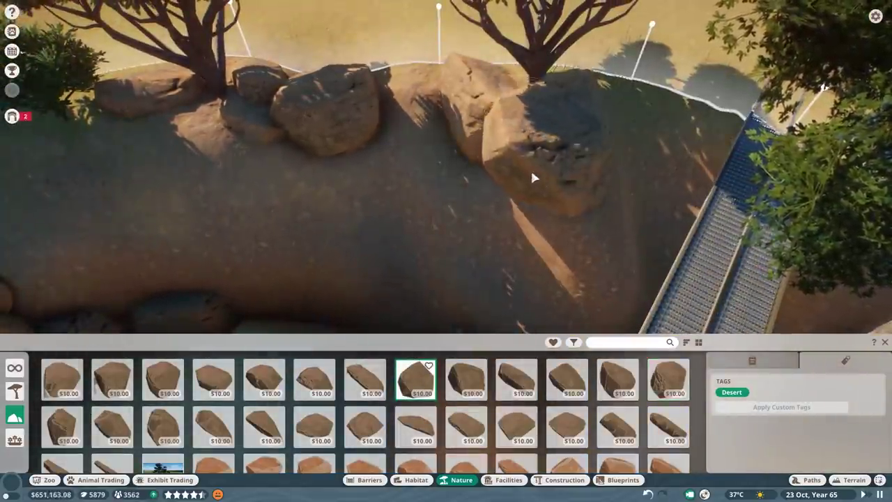
scroll(529, 200, "up", 3)
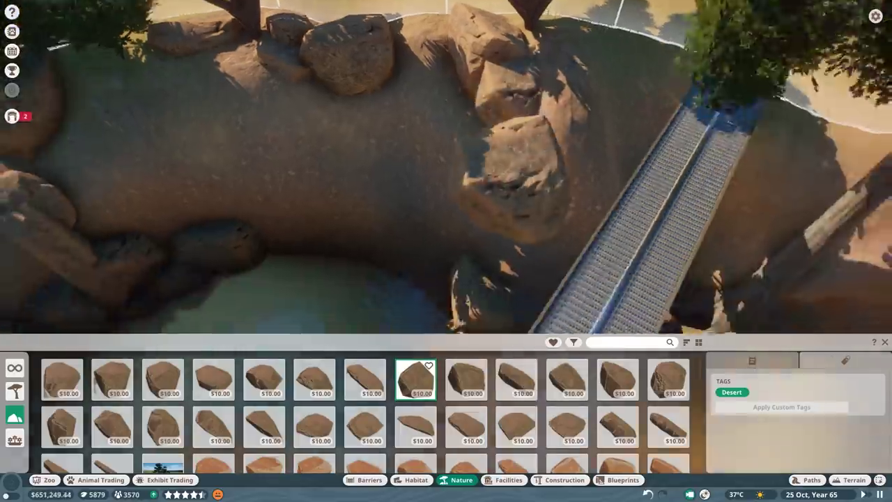
scroll(495, 204, "down", 2)
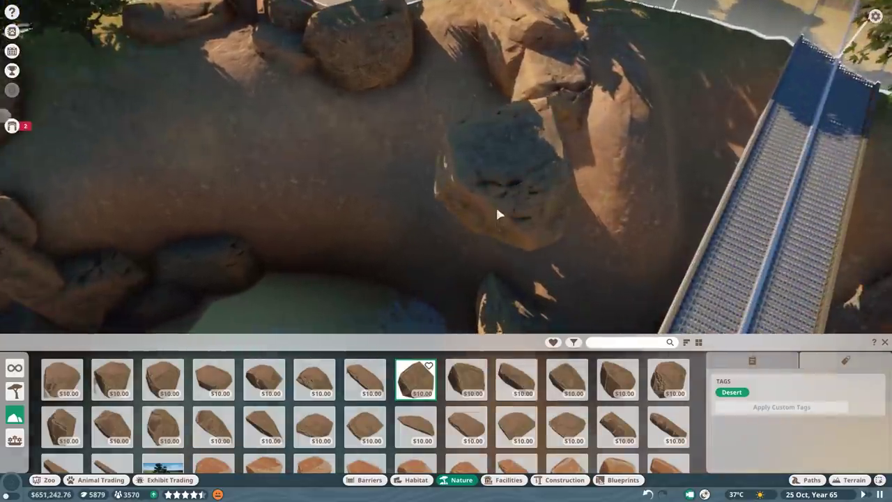
scroll(418, 160, "down", 3)
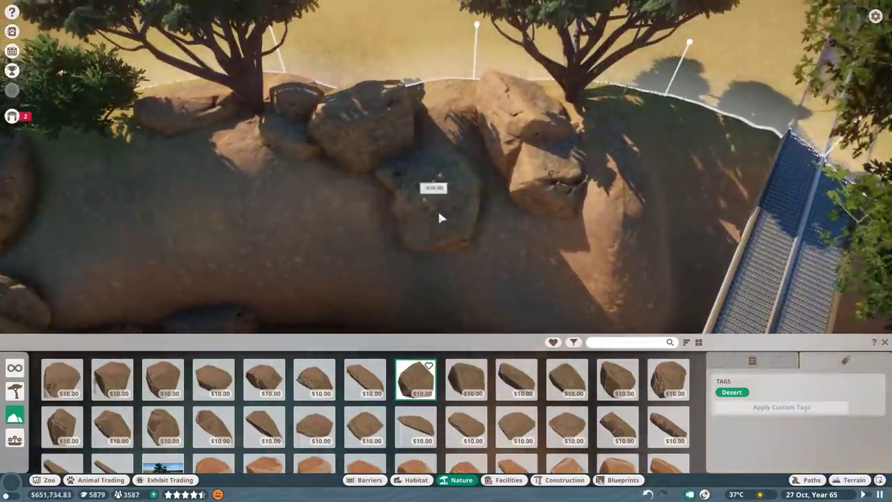
key("s")
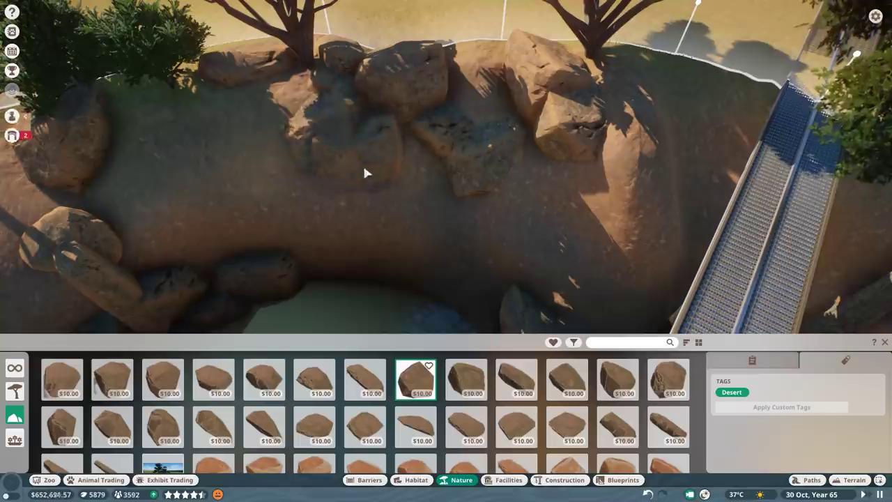
scroll(509, 136, "up", 5)
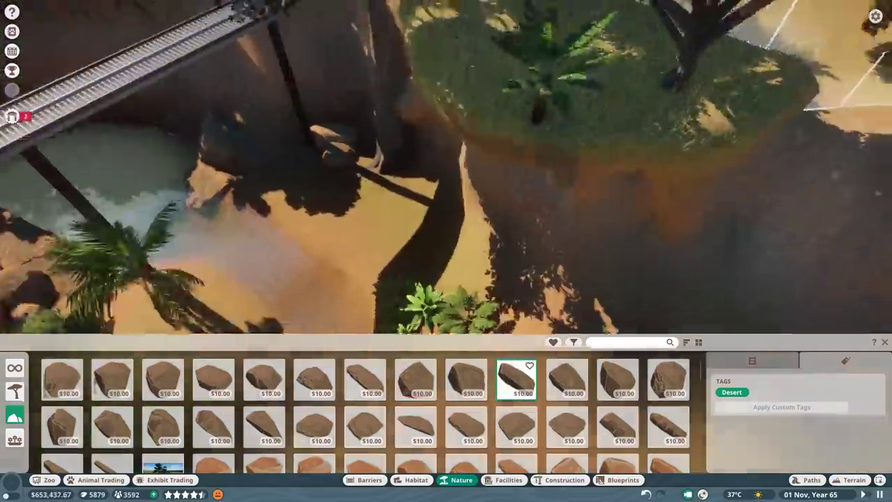
key("d")
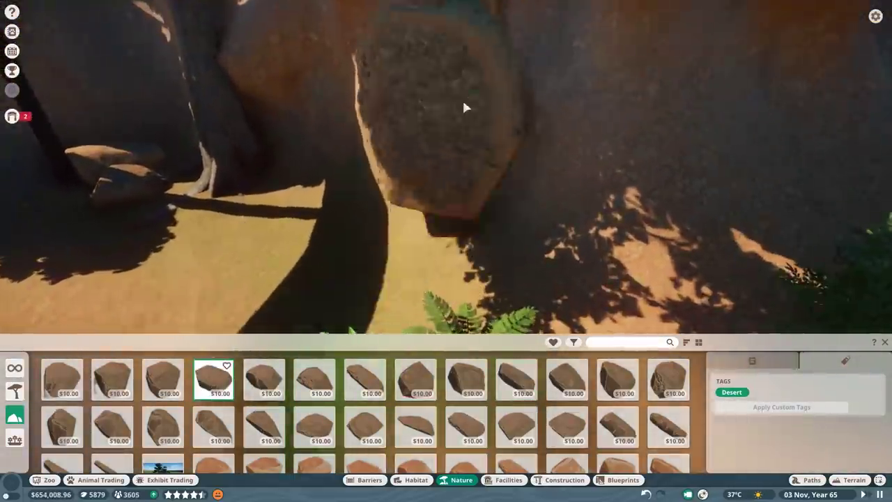
Step: Place a tall desert boulder against the wall, plus two more beside and below it
left_click(524, 394)
scroll(483, 235, "up", 2)
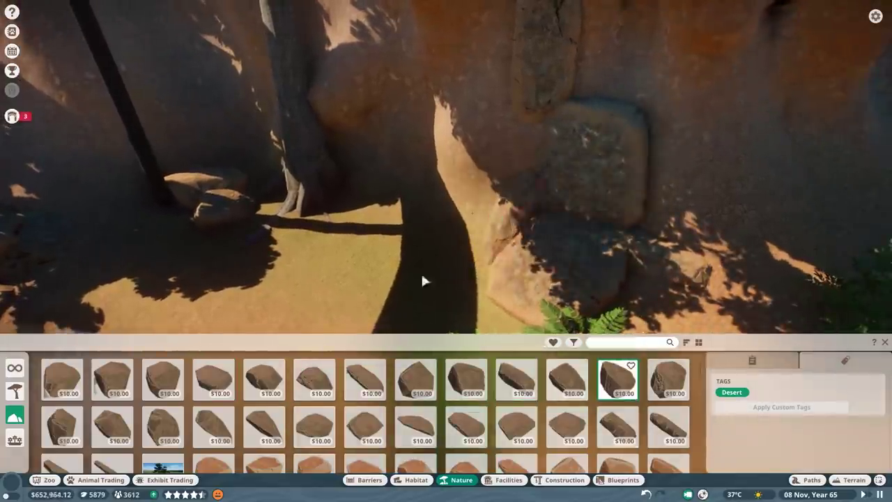
scroll(421, 276, "down", 2)
scroll(446, 258, "up", 2)
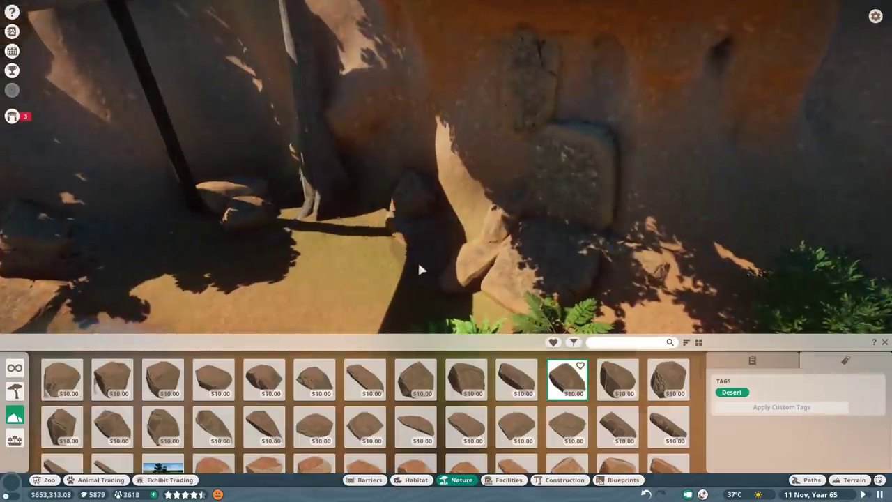
scroll(420, 269, "down", 3)
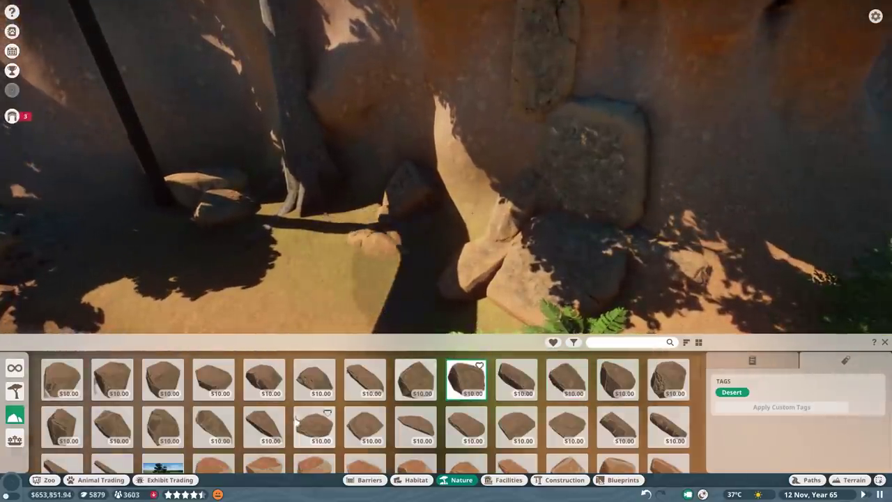
scroll(428, 193, "down", 3)
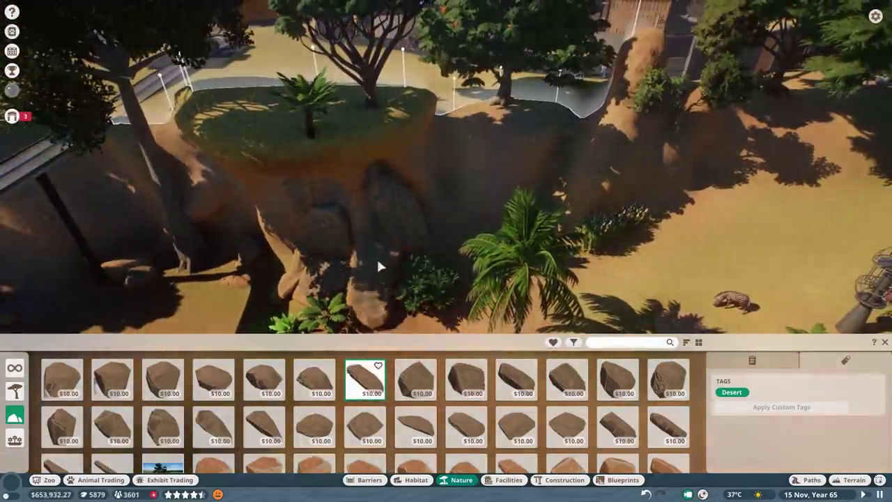
key("d")
scroll(369, 209, "up", 4)
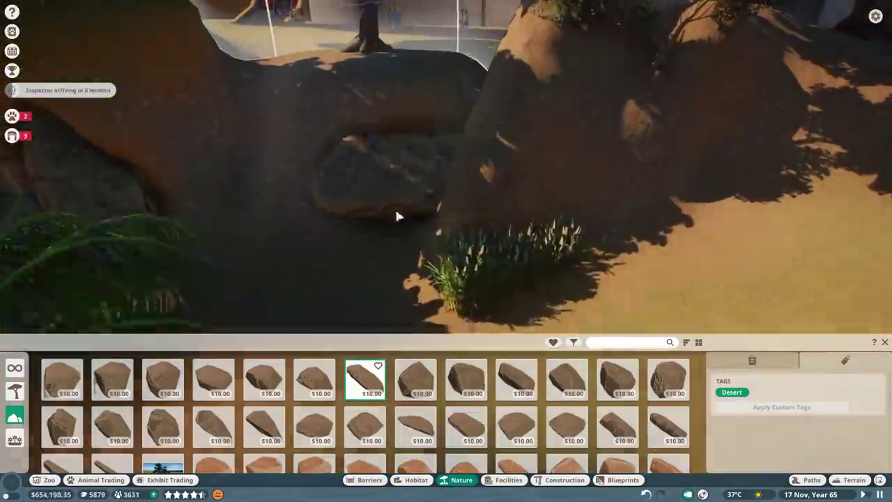
left_click(398, 218)
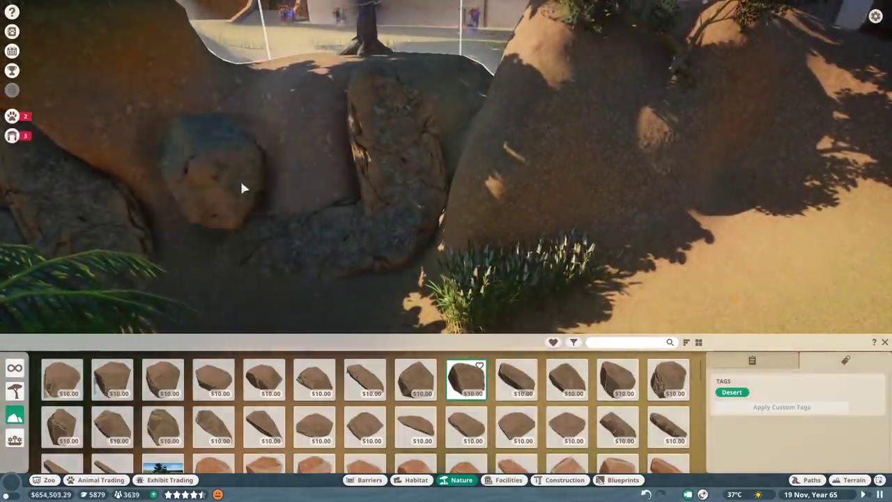
left_click(221, 229)
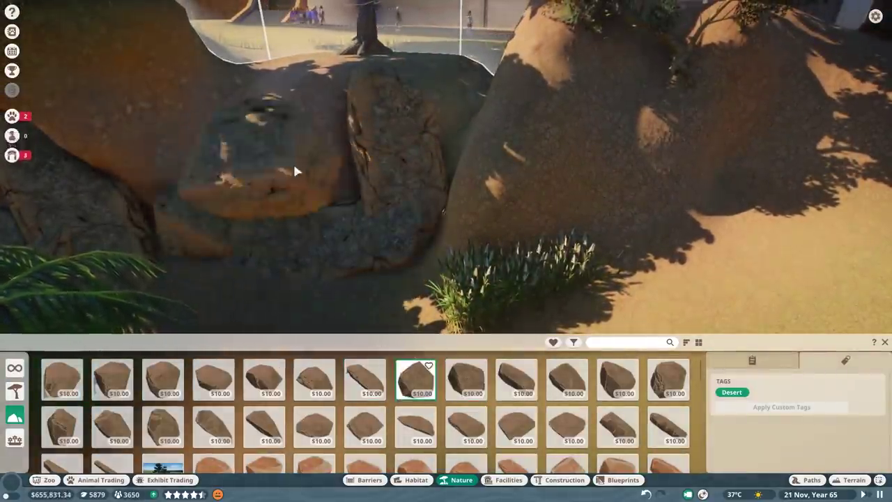
left_click(312, 187)
Step: Add two more boulders to the rock pile at the canyon wall's foot
key("s")
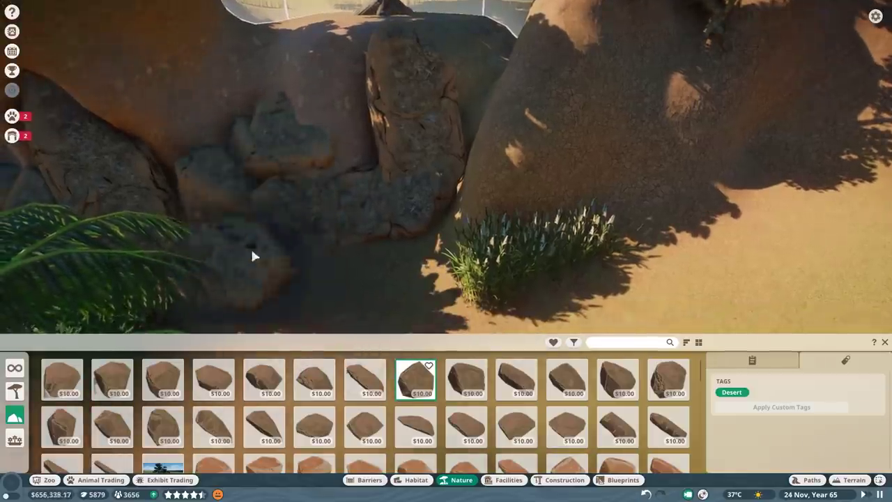
scroll(430, 270, "down", 3)
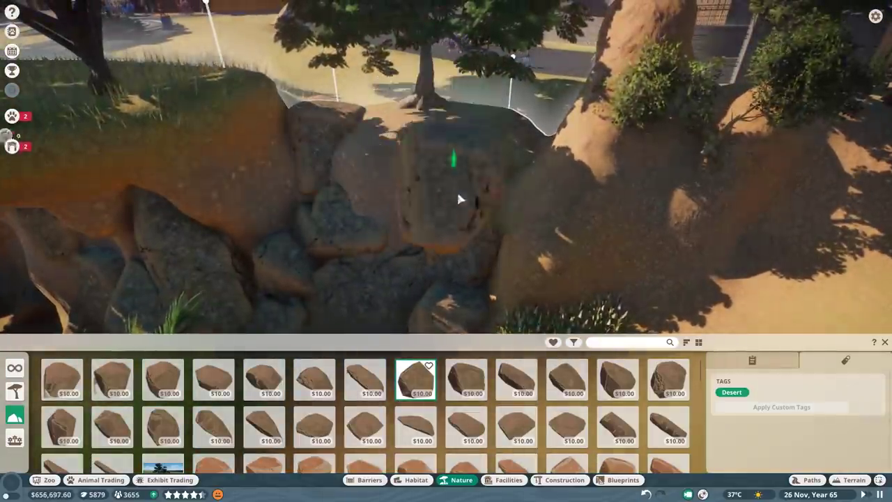
left_click(458, 196)
left_click(465, 300)
key("w")
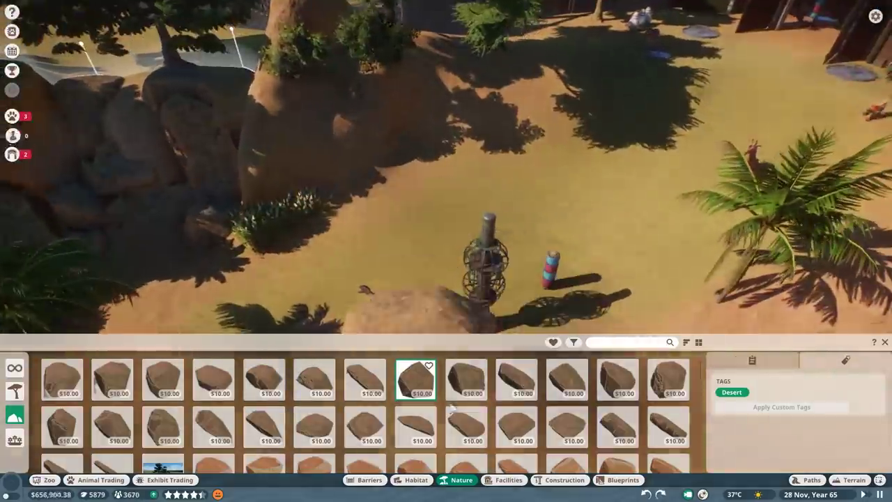
key("a")
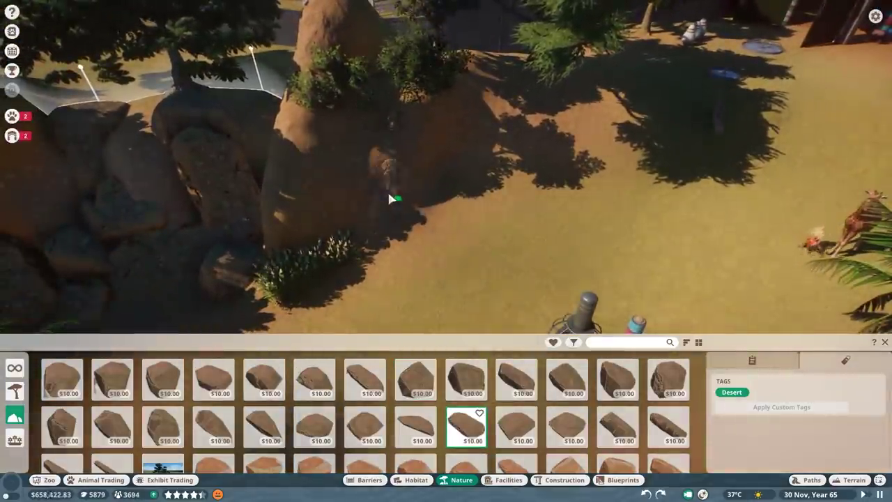
scroll(391, 200, "up", 3)
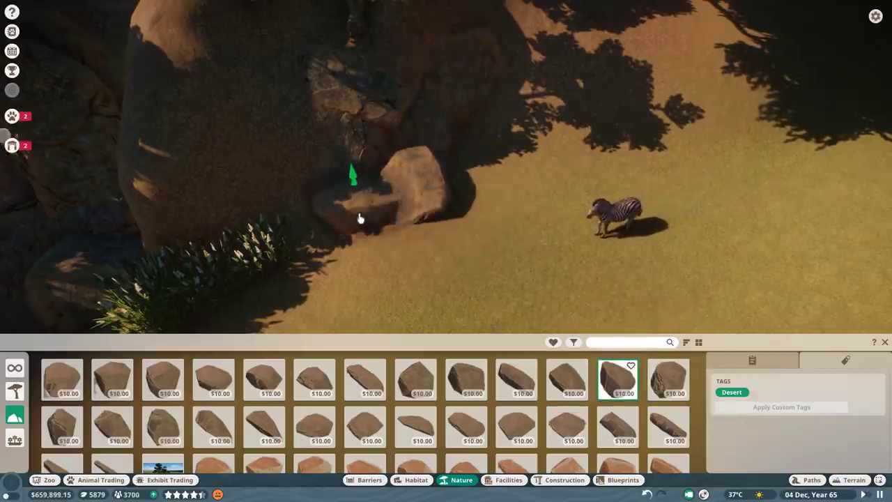
Step: Open the low-welfare African elephant's details and its traversable-area map from Animal Alerts
left_click(12, 116)
left_click(101, 154)
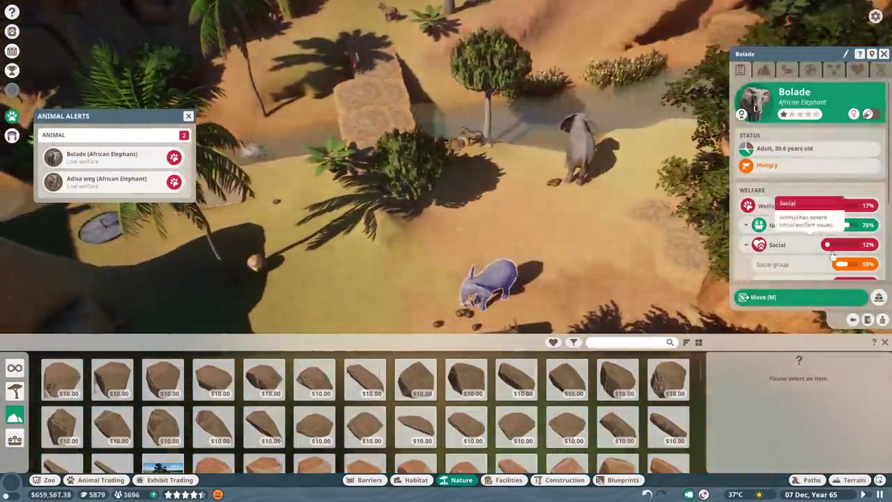
scroll(827, 251, "down", 3)
left_click(432, 33)
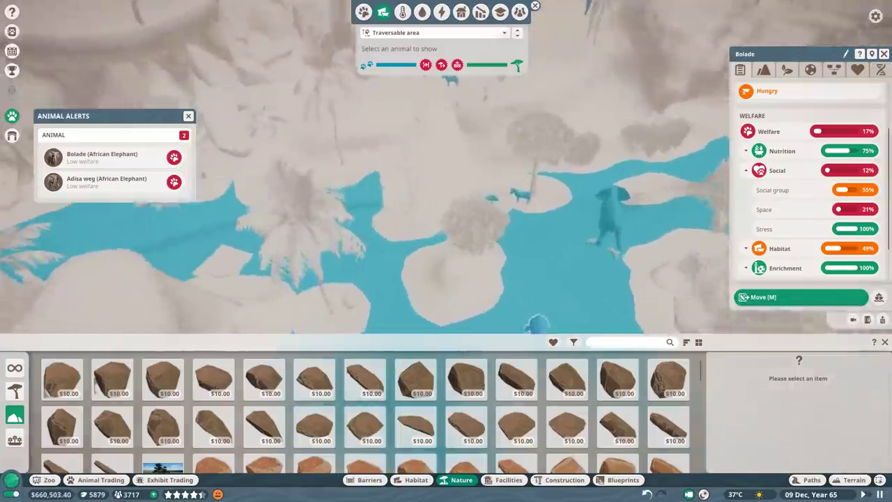
scroll(223, 288, "up", 5)
key("Escape")
key("Escape")
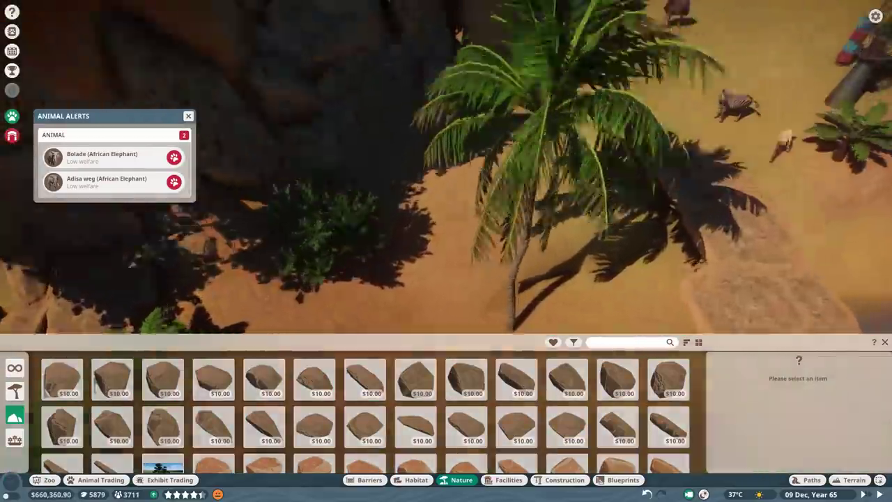
Step: Select an elephant to show its habitat panel: 3961.9 m² land of 4322.0 m²
scroll(374, 221, "down", 5)
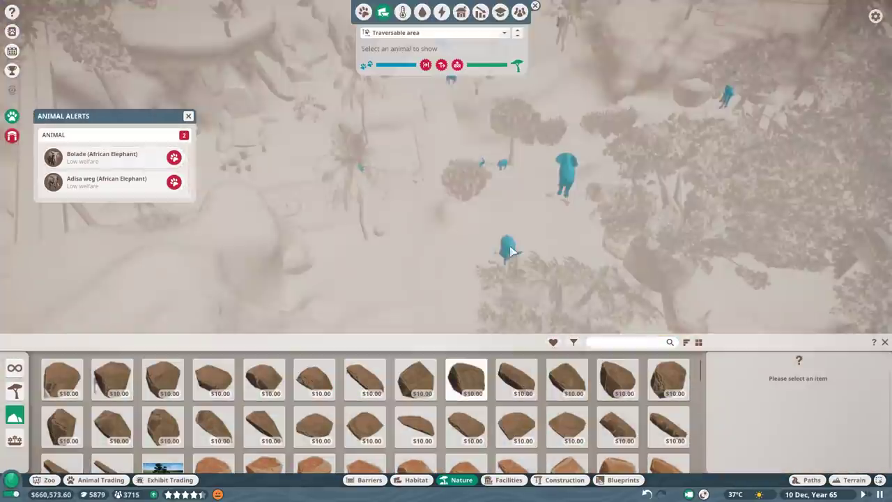
left_click(508, 248)
scroll(764, 176, "down", 3)
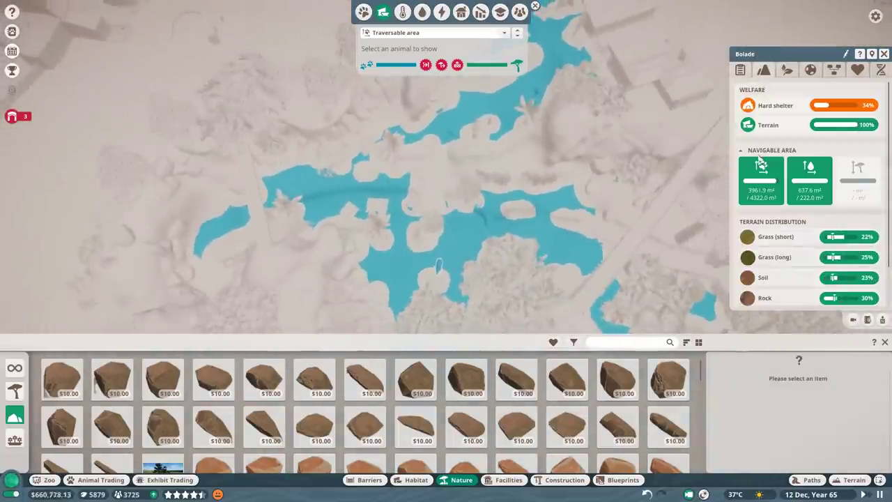
scroll(467, 193, "up", 8)
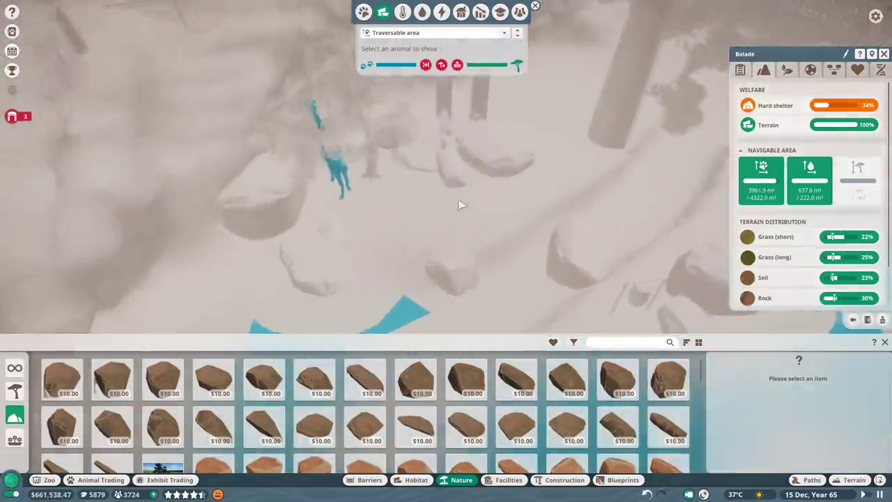
Step: Undo the last water edit in Terrain > Water, leaving 0.0 m² water and 4426.4 m² land
scroll(446, 202, "down", 3)
key("t")
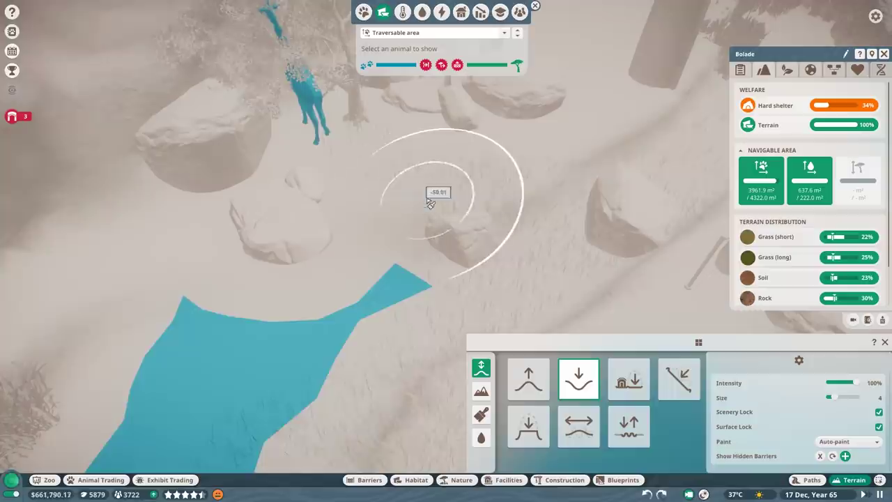
scroll(430, 189, "up", 2)
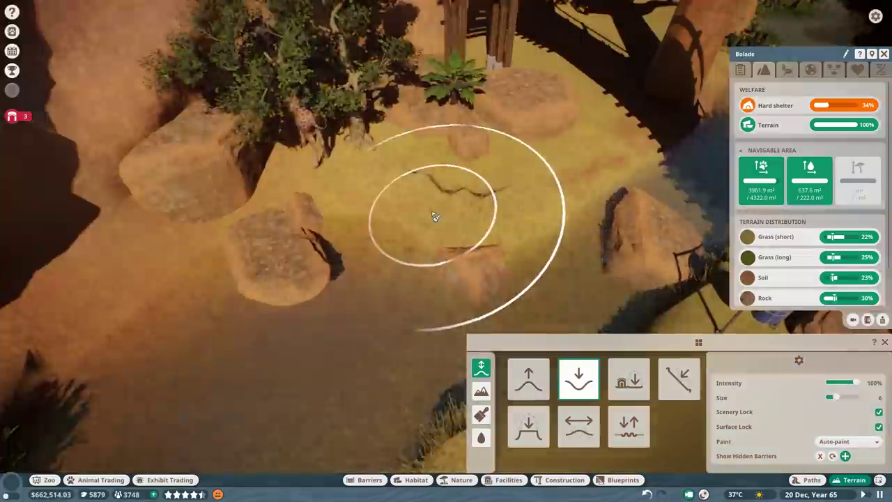
scroll(433, 211, "up", 4)
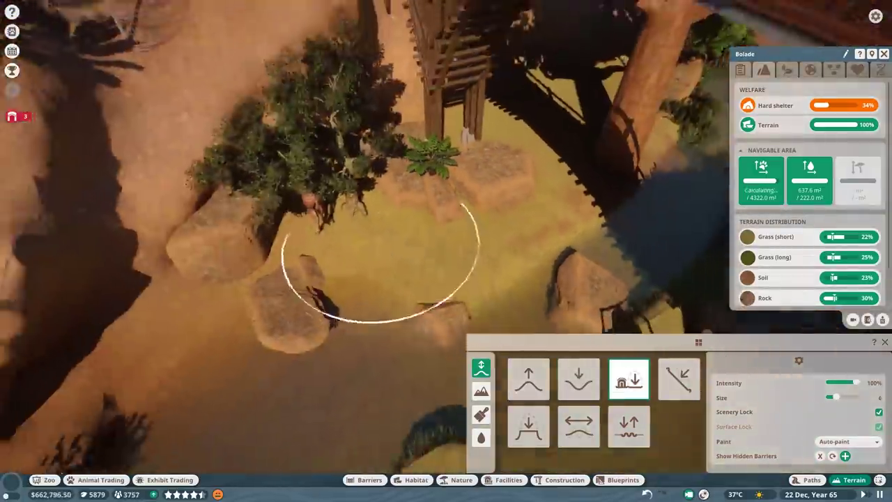
left_click(481, 436)
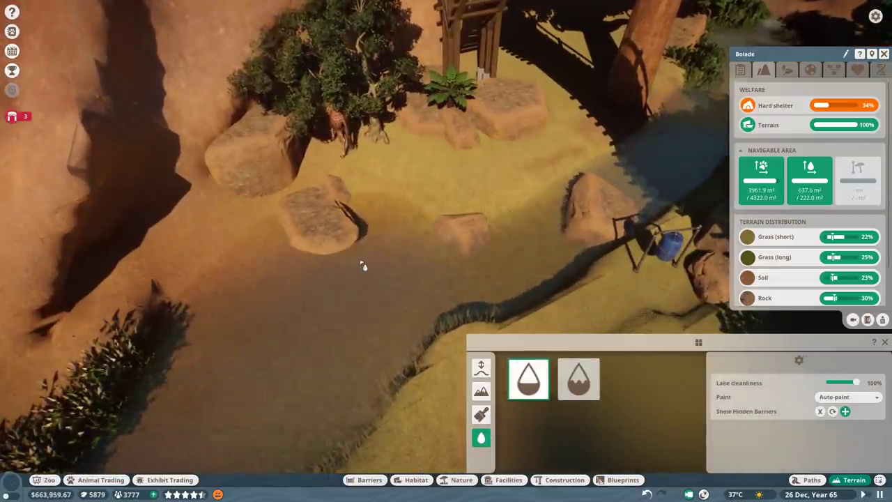
scroll(362, 265, "up", 2)
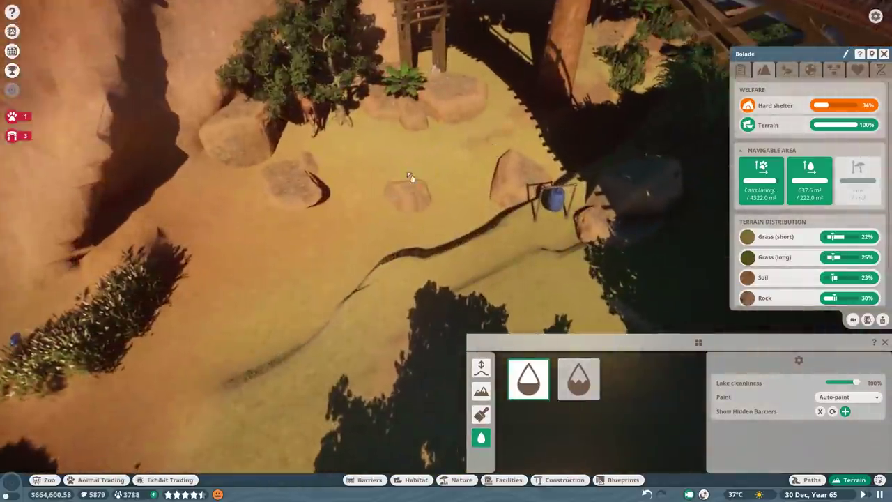
key("ctrl+z")
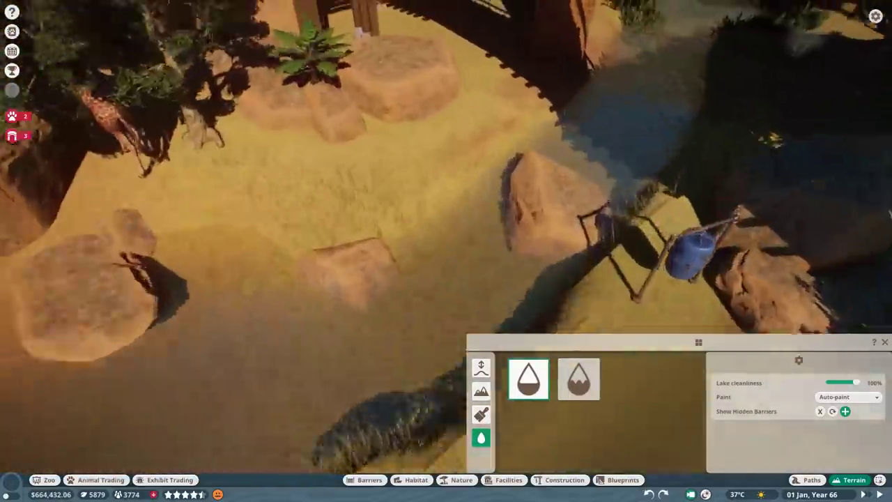
key("s")
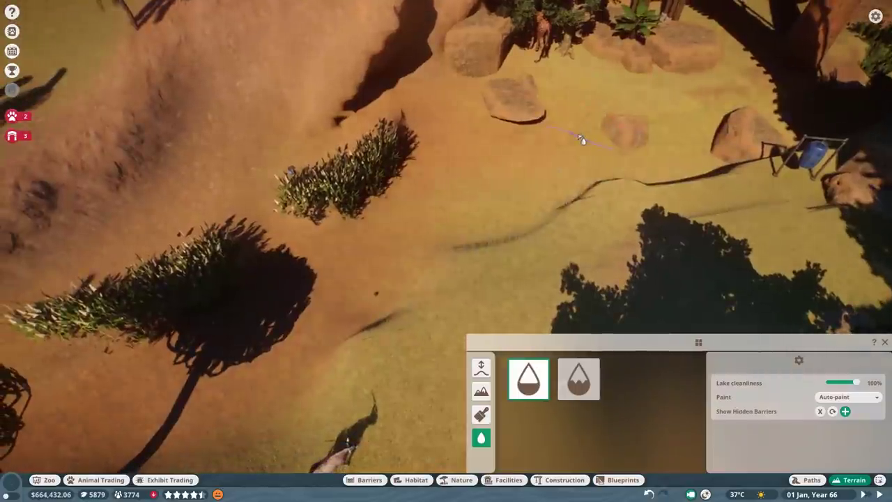
scroll(582, 140, "down", 5)
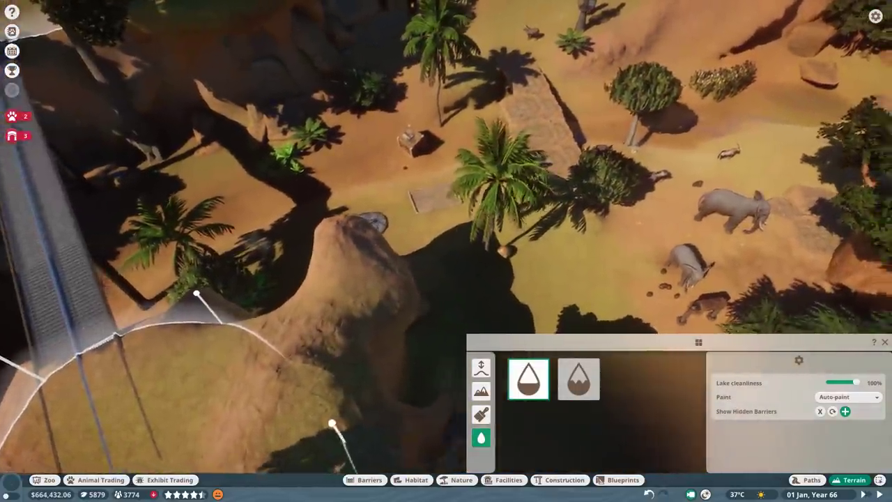
Step: Inspect the crated zebra and the Grab Ball enrichment item, returning to the terrain water tools
scroll(446, 209, "up", 5)
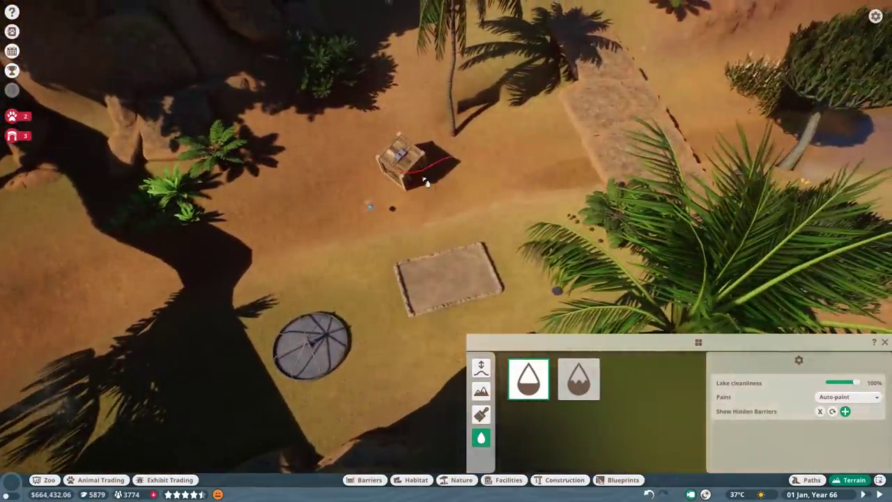
left_click(427, 182)
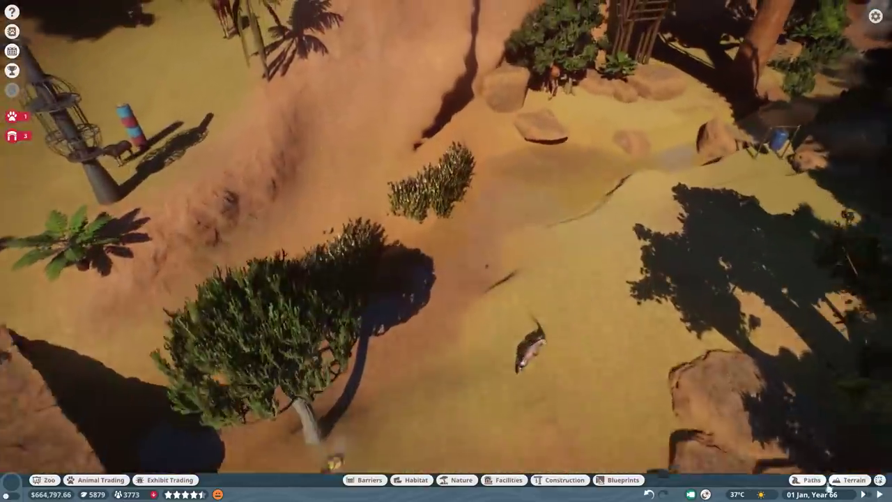
left_click(846, 479)
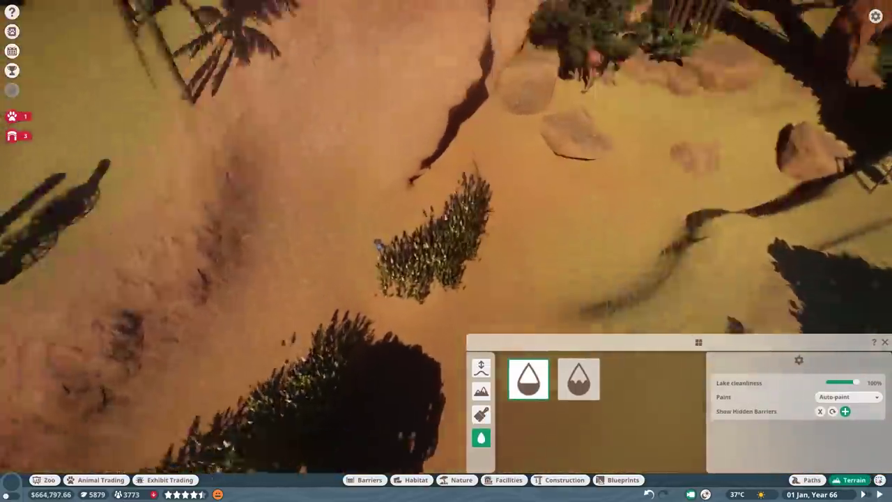
left_click(379, 251)
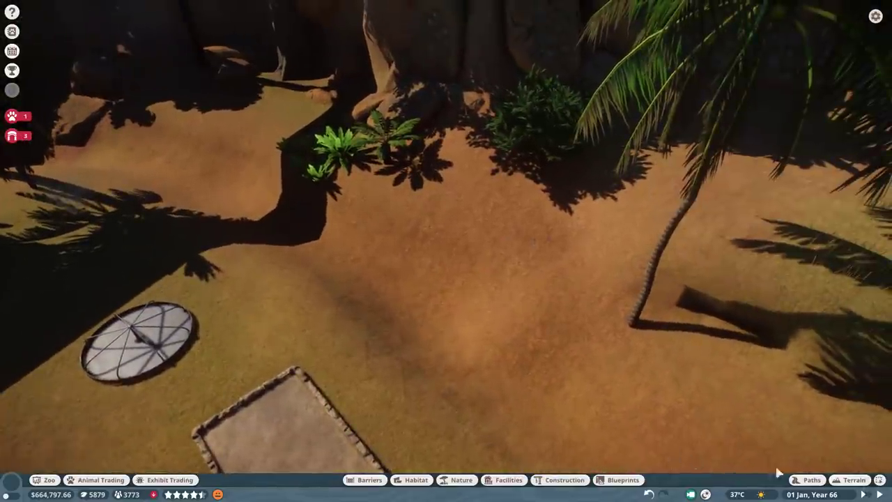
left_click(849, 480)
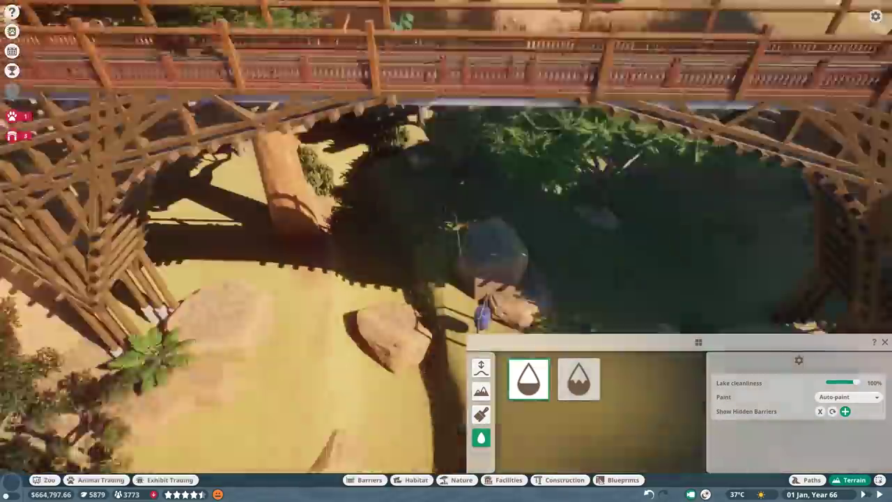
Step: Check and close the Hanging Barrel Feeder details, then reopen Terrain over the habitat floor
left_click(480, 315)
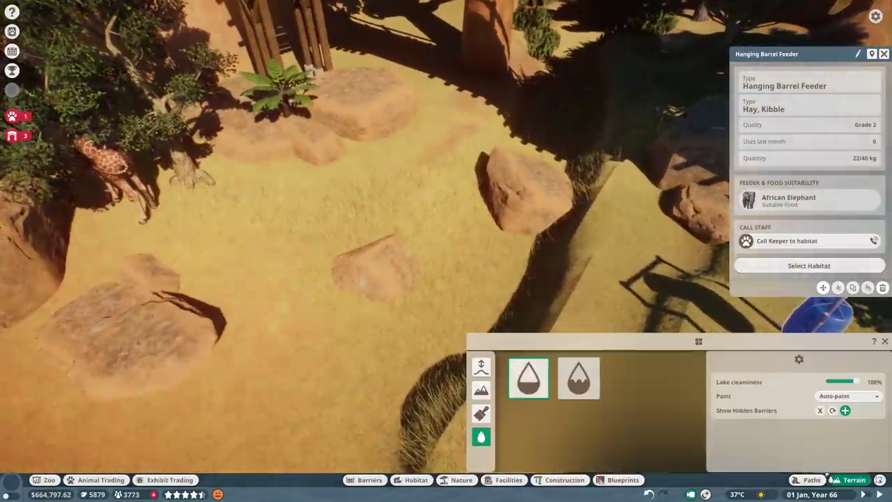
key("Escape")
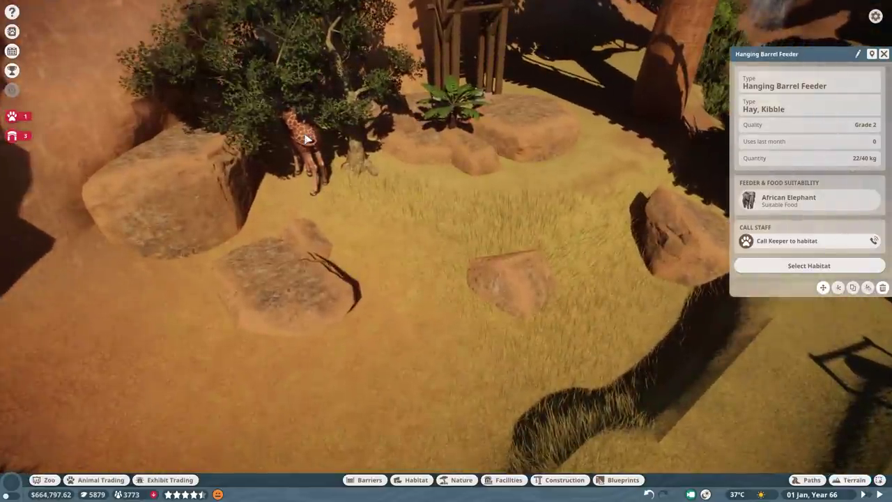
key("Escape")
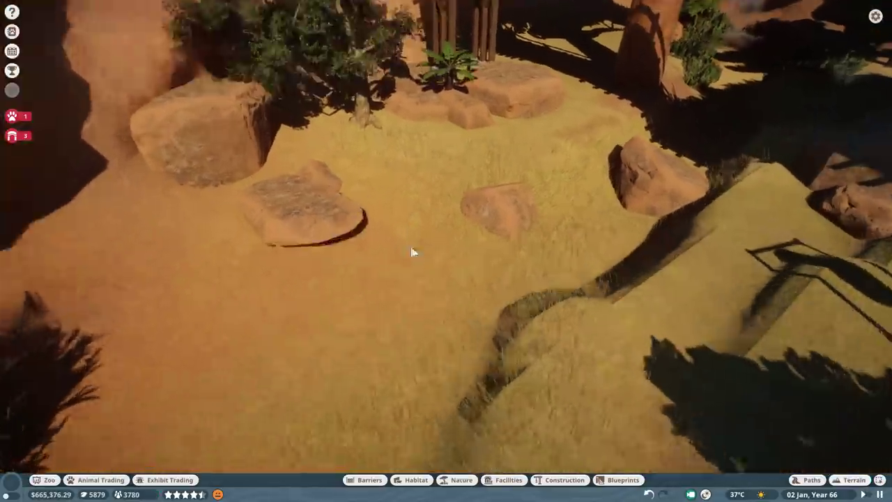
scroll(411, 232, "up", 2)
left_click(851, 479)
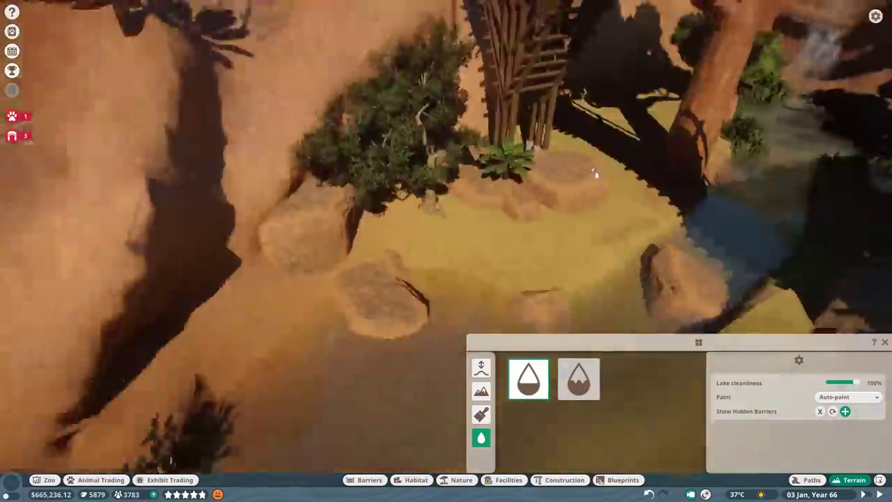
scroll(584, 203, "down", 5)
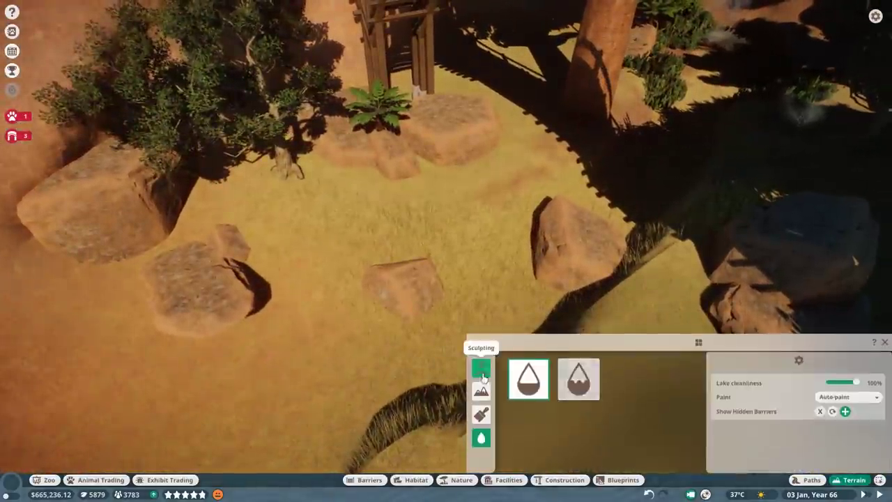
Step: Switch Terrain to Sculpting and open Desert Rock 08's details showing 17.0 m² coverage
left_click(483, 376)
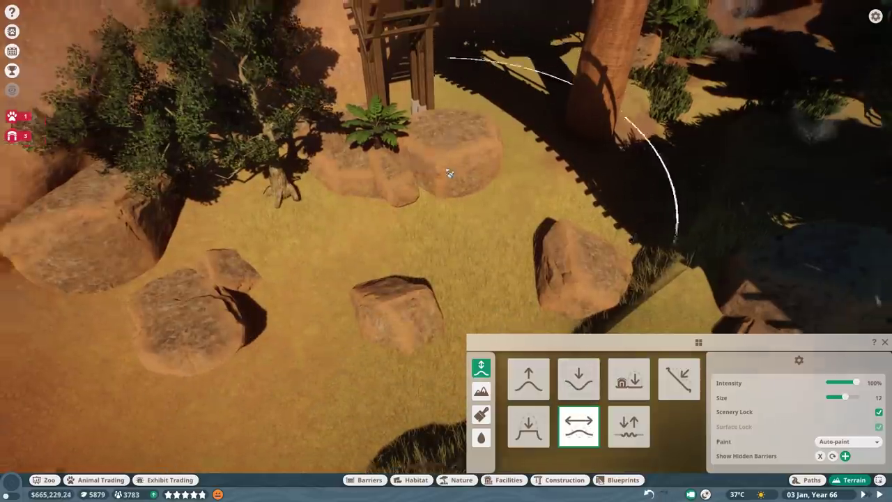
left_click(481, 437)
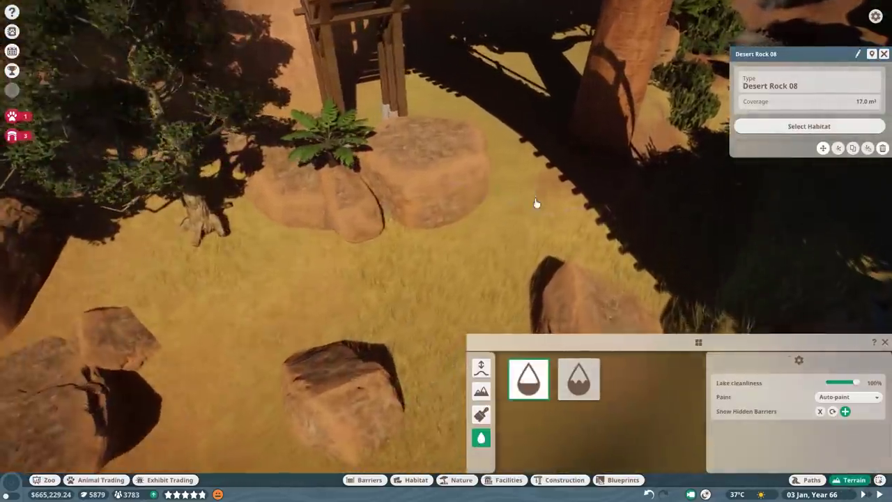
scroll(536, 203, "down", 3)
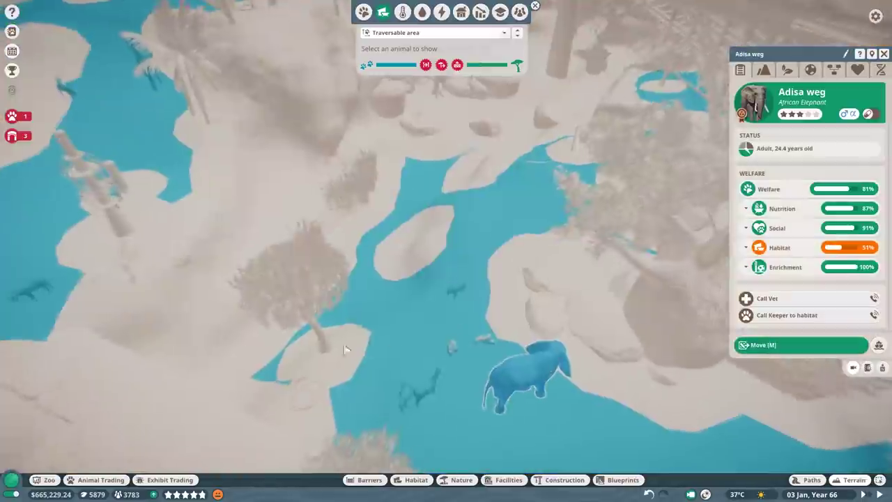
Step: Select a canyon-floor rock, hide the walkable-area overlay, and pick up Desert Rock 01 to move
scroll(474, 216, "up", 3)
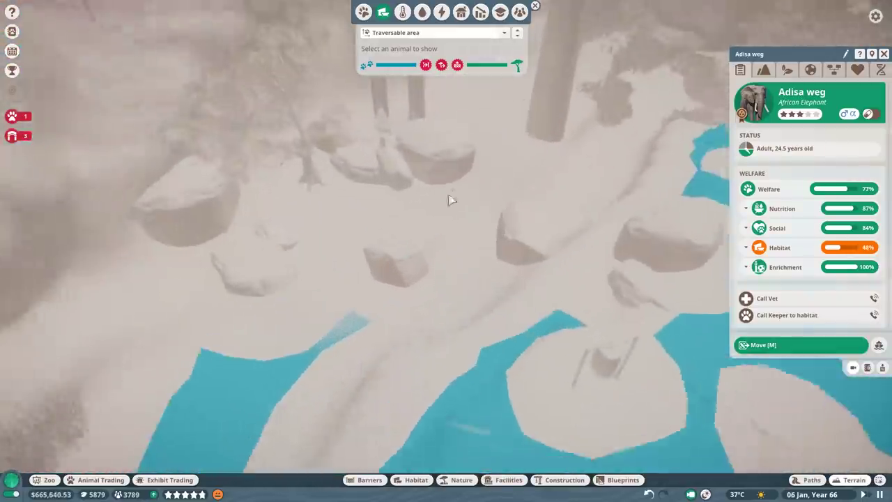
left_click(388, 265)
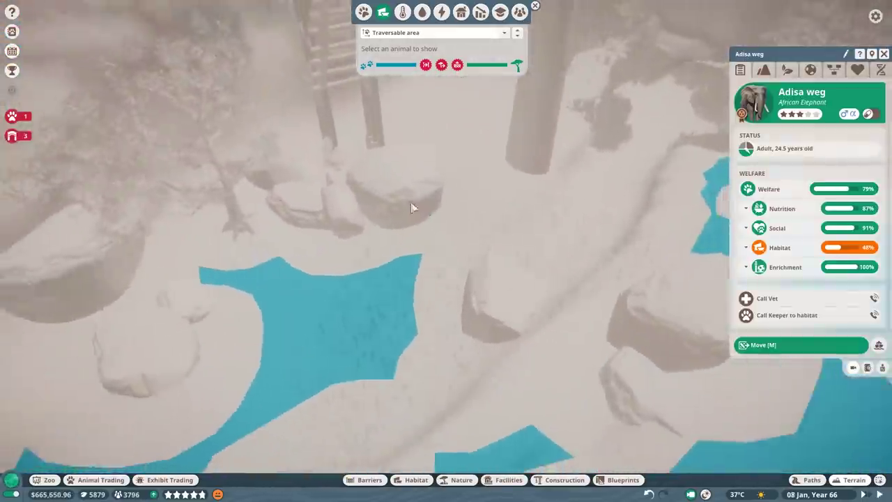
key("Escape")
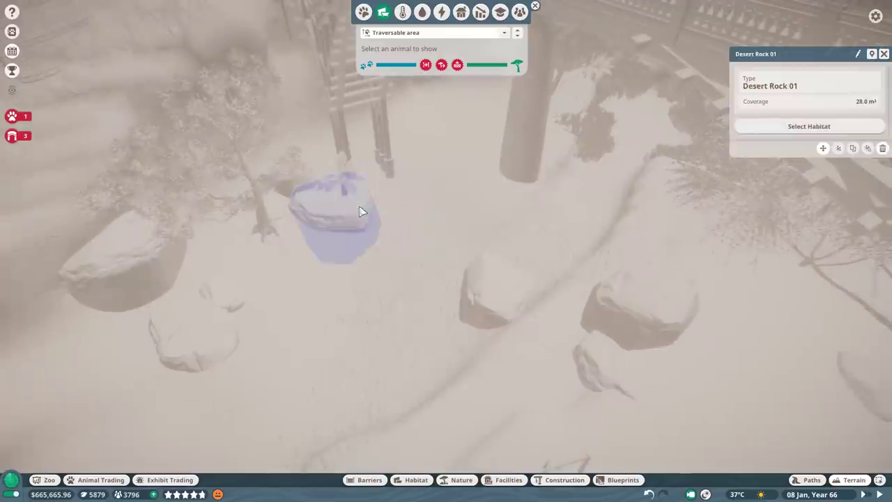
key("m")
scroll(342, 222, "up", 2)
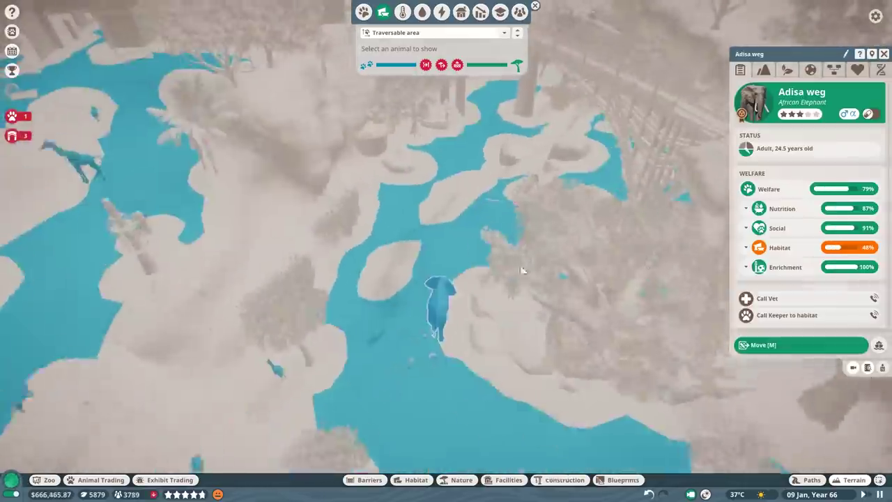
Step: Expand the elephant's habitat welfare breakdown and view its habitat requirements
left_click(779, 247)
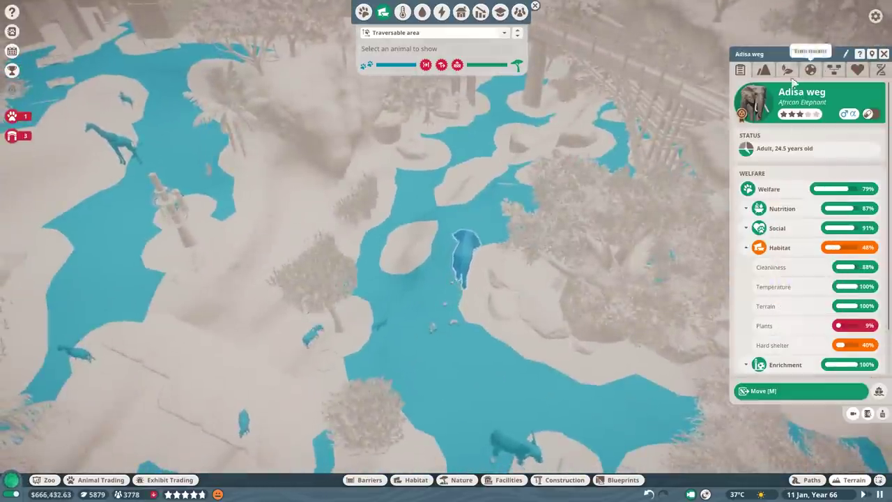
left_click(788, 71)
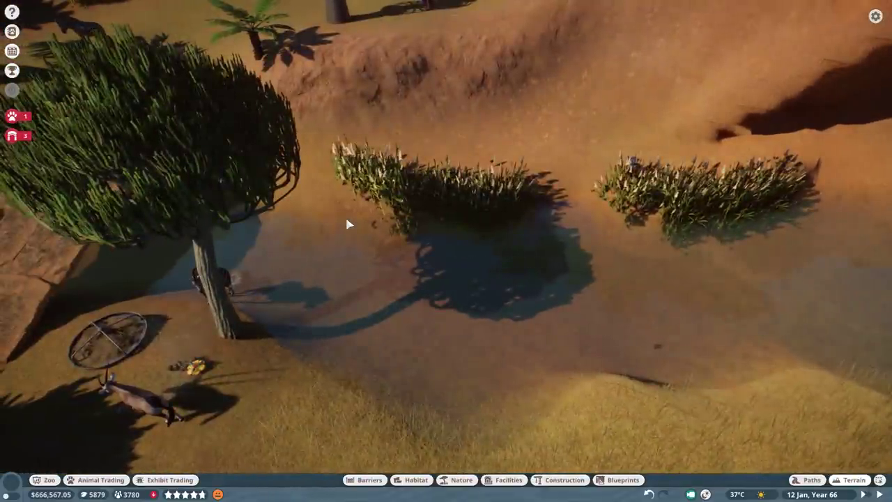
key("q")
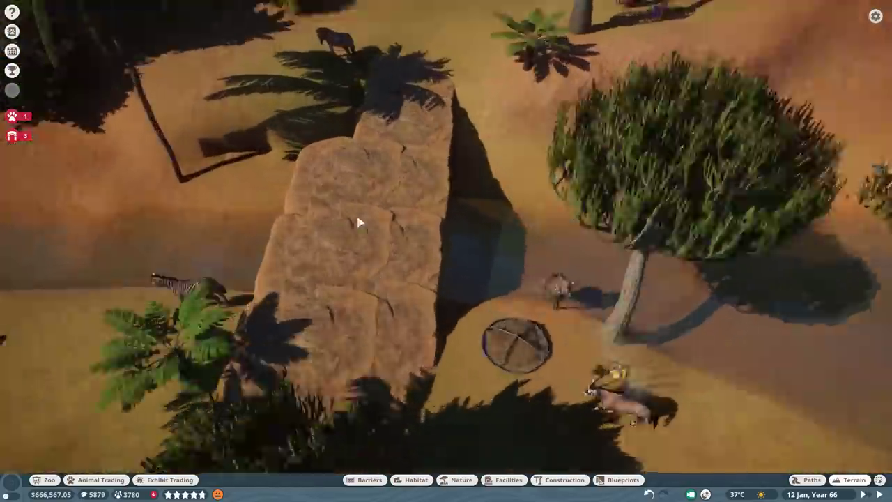
Step: Pick a small $10 desert rock and place four copies on the canyon cliff and floor
key("n")
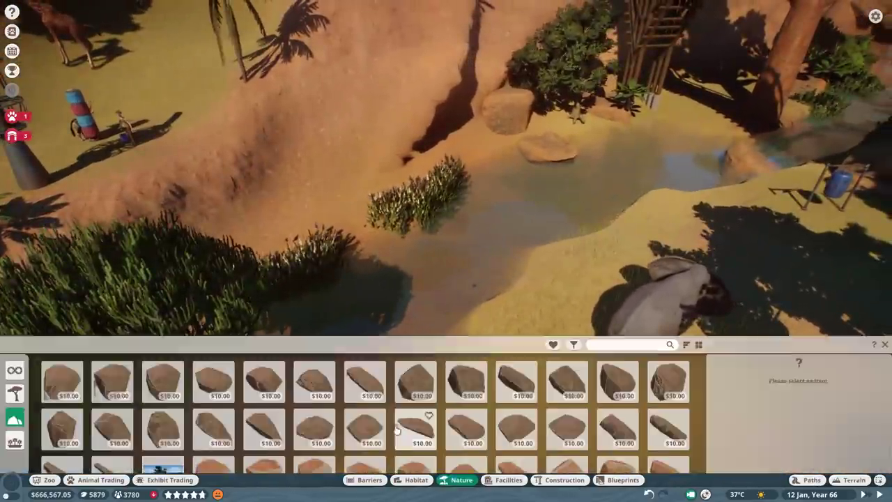
left_click(112, 376)
scroll(477, 104, "up", 3)
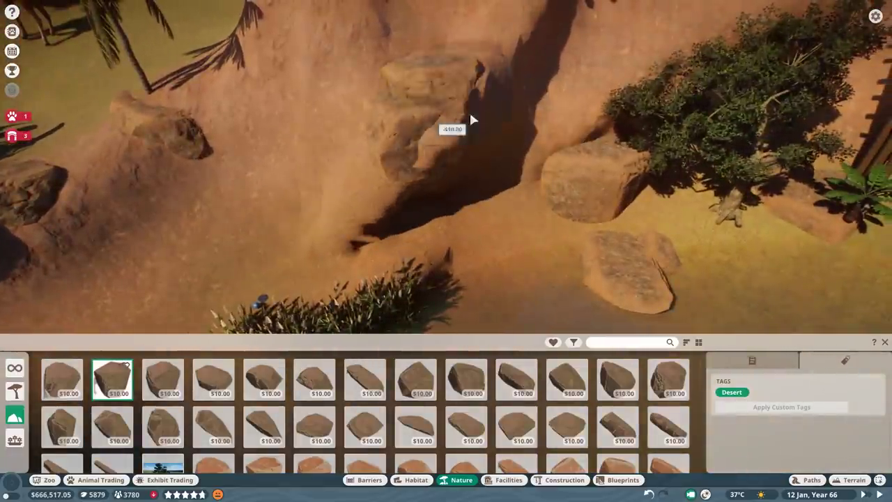
scroll(472, 120, "down", 3)
left_click(385, 163)
left_click(401, 145)
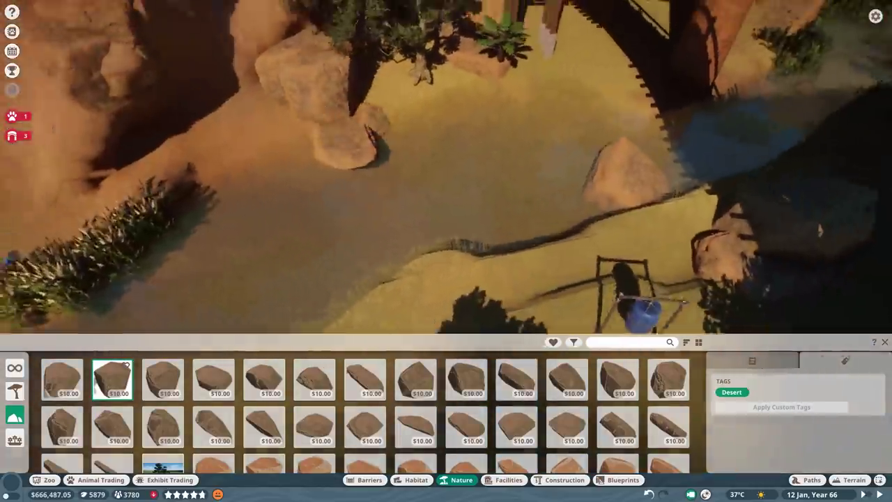
left_click(327, 101)
left_click(345, 104)
Step: Place more small desert rocks in the shade and onto the large boulder by the bridge
key("w")
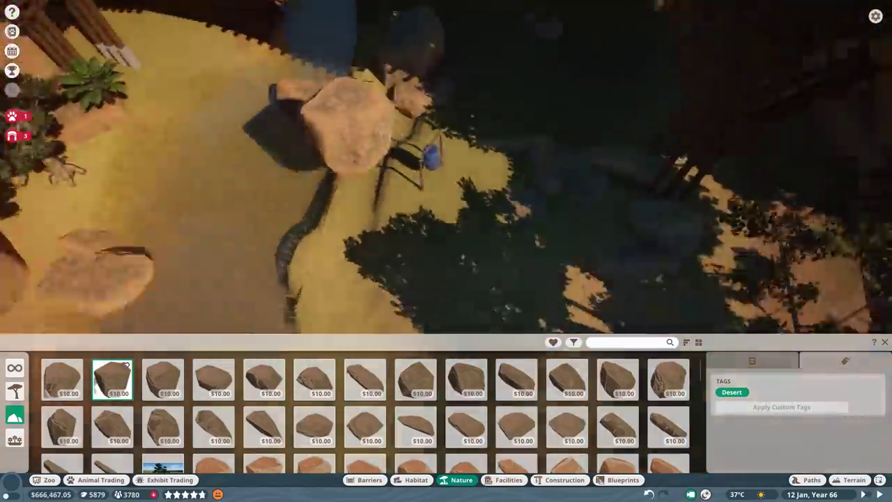
left_click(471, 172)
left_click(471, 171)
key("w")
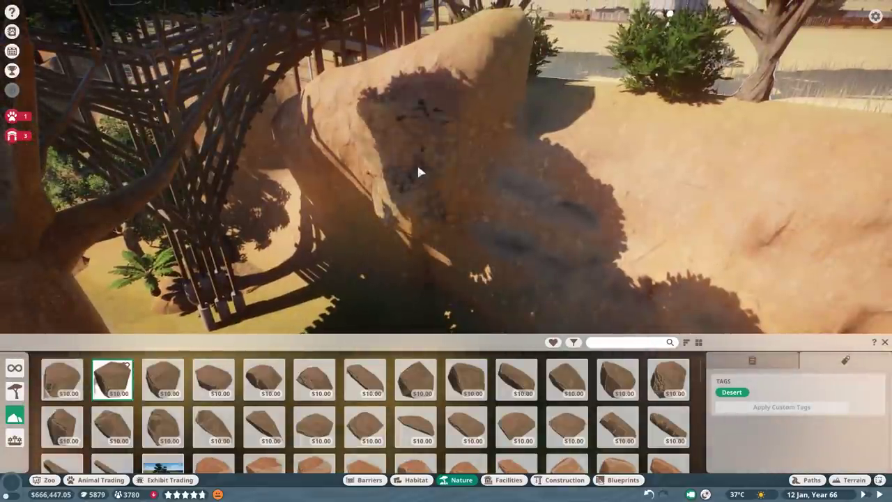
left_click(418, 171)
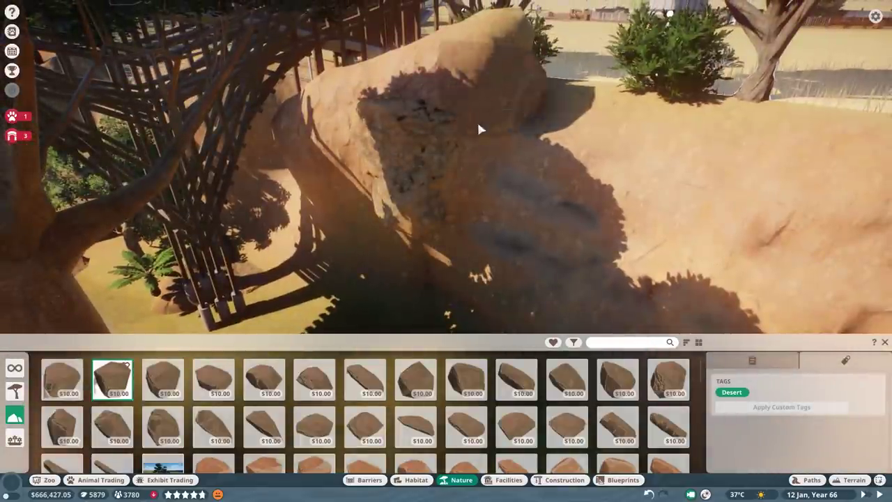
Step: Place rocks on the boulder, by the fence, along the cliff top and by the tree trunk
left_click(491, 170)
key("w")
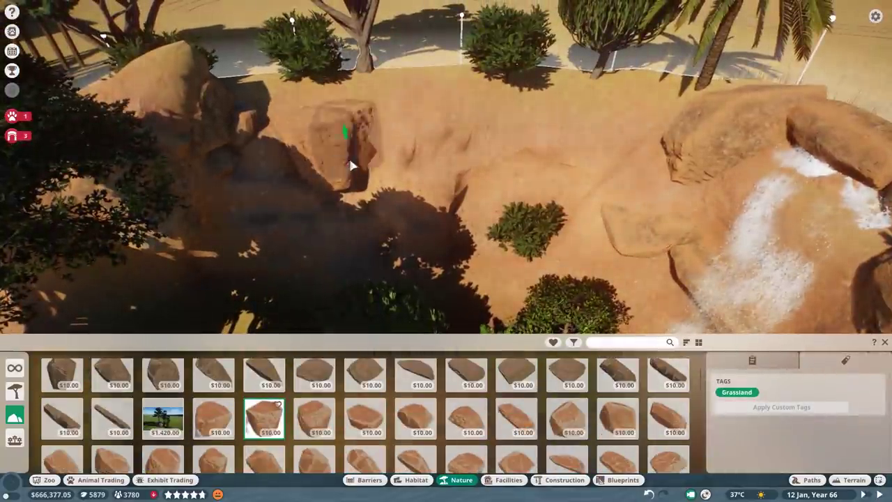
left_click(498, 155)
key("w")
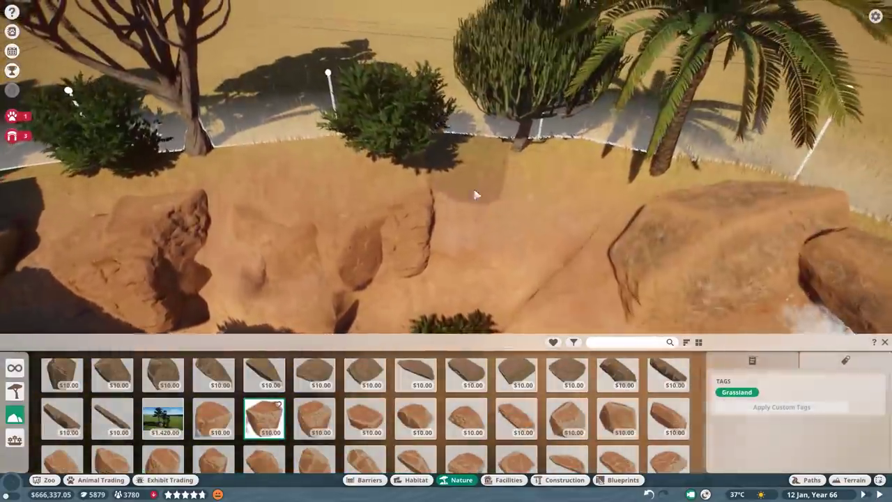
left_click(456, 228)
left_click(534, 160)
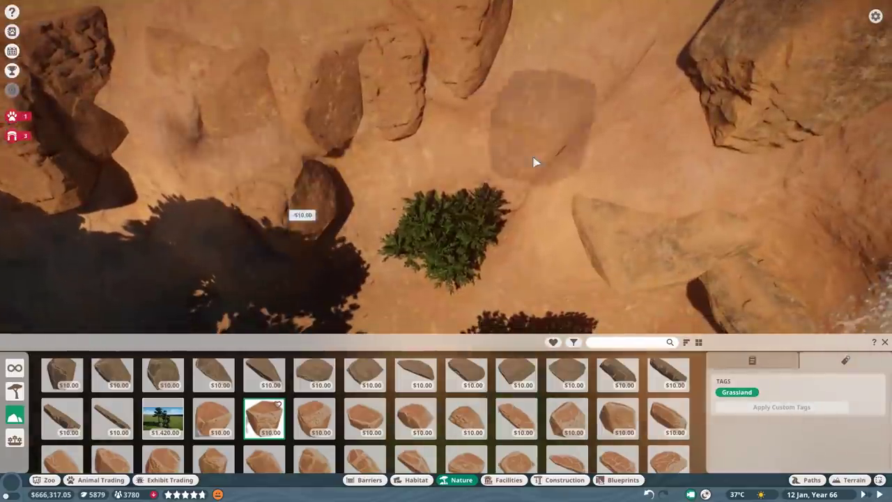
left_click(506, 165)
key("w")
left_click(459, 167)
left_click(459, 167)
key("w")
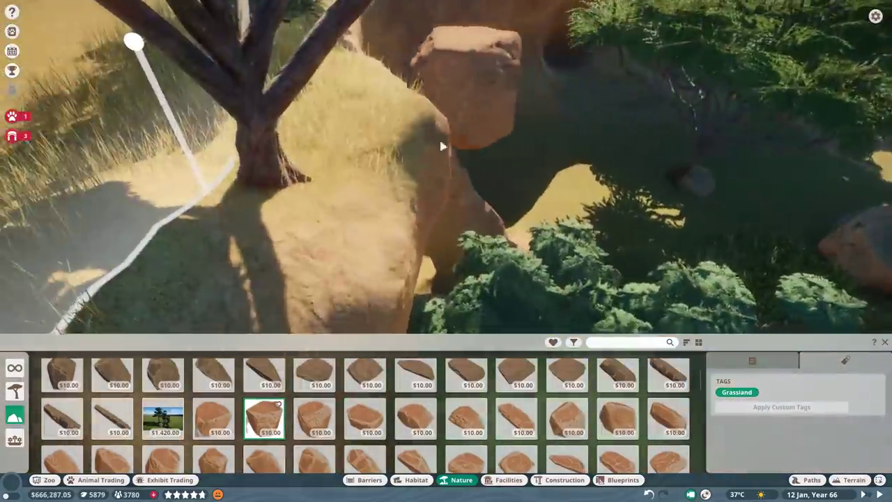
Step: Add rocks to the rock wall, beside the tree and across the grassy slope
left_click(442, 147)
left_click(369, 235)
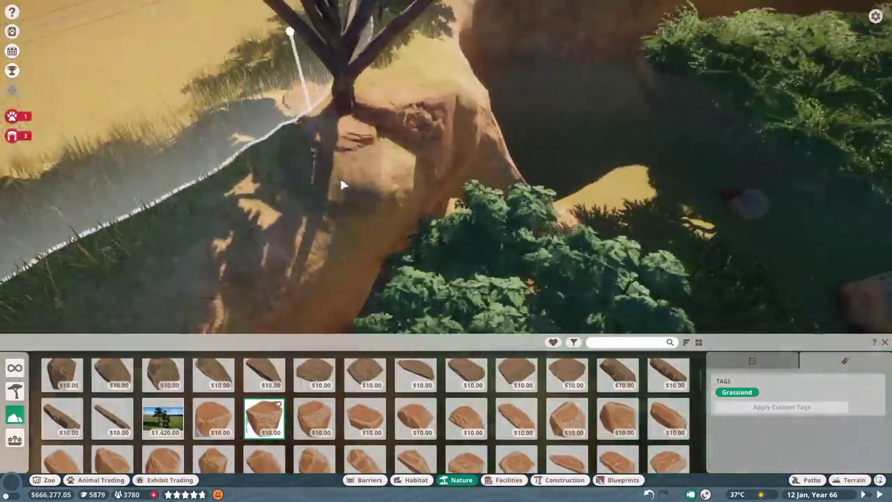
key("s")
left_click(412, 183)
left_click(412, 183)
key("e")
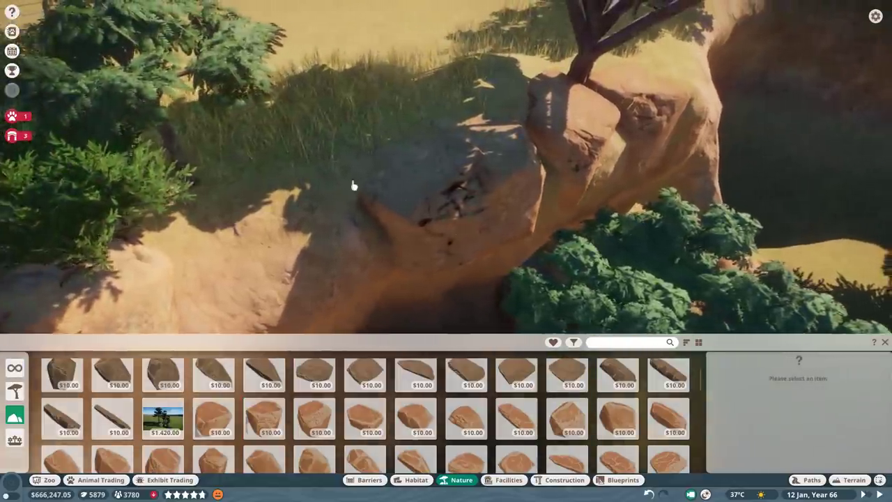
left_click(350, 186)
key("e")
left_click(411, 205)
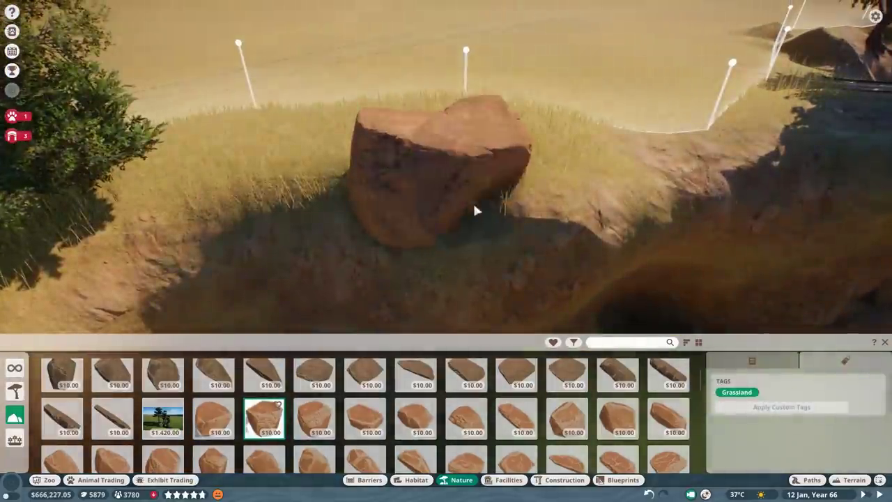
left_click(472, 200)
left_click(533, 247)
key("w")
left_click(396, 282)
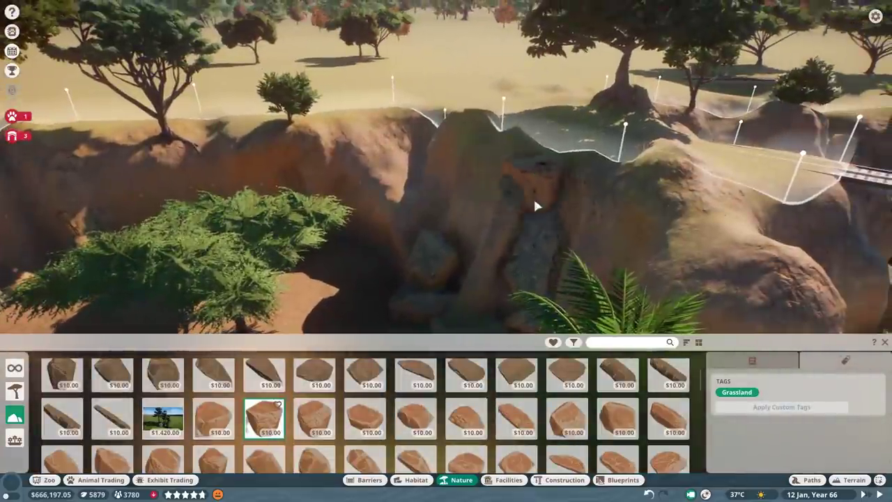
Step: Line the rock wall's top edge and the area by the bridge and palm with rocks
scroll(533, 206, "up", 3)
left_click(458, 189)
left_click(414, 222)
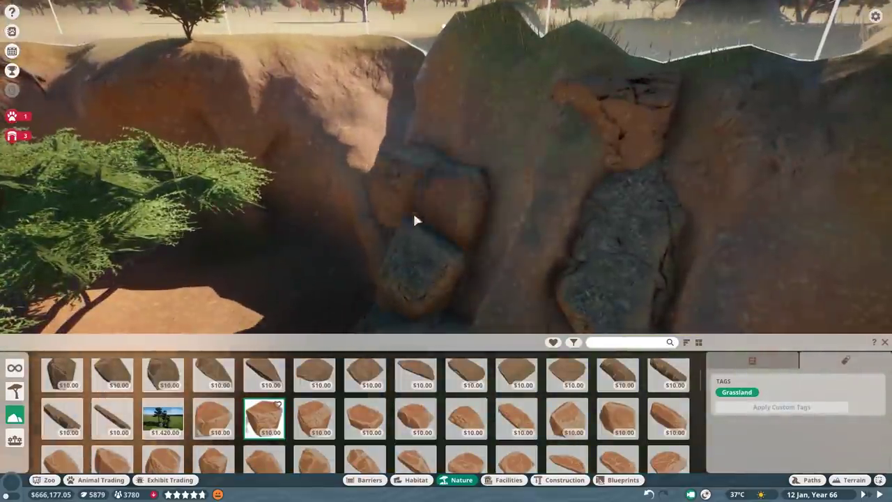
left_click(400, 232)
left_click(386, 137)
left_click(210, 157)
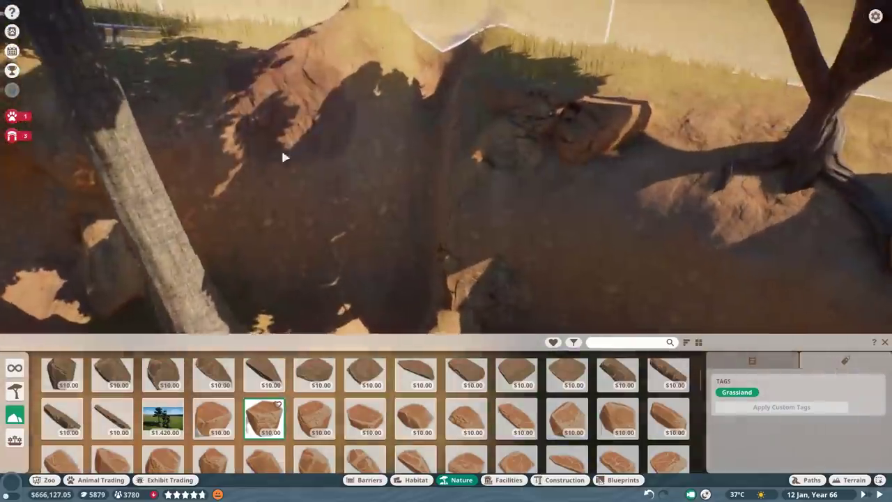
left_click(264, 152)
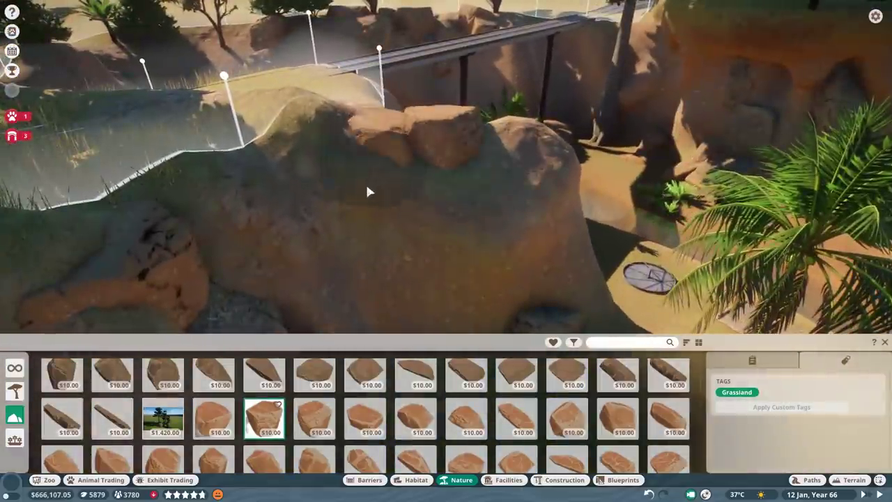
left_click(338, 184)
left_click(320, 104)
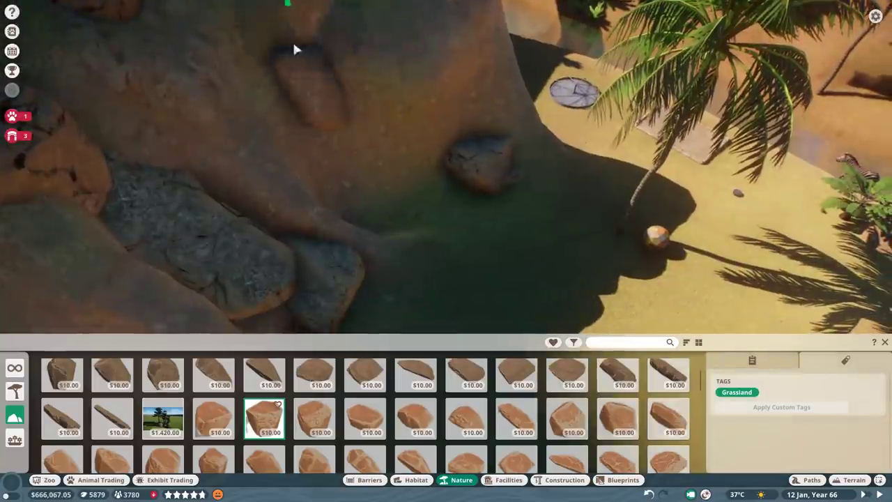
left_click(295, 52)
left_click(444, 130)
left_click(337, 141)
left_click(202, 174)
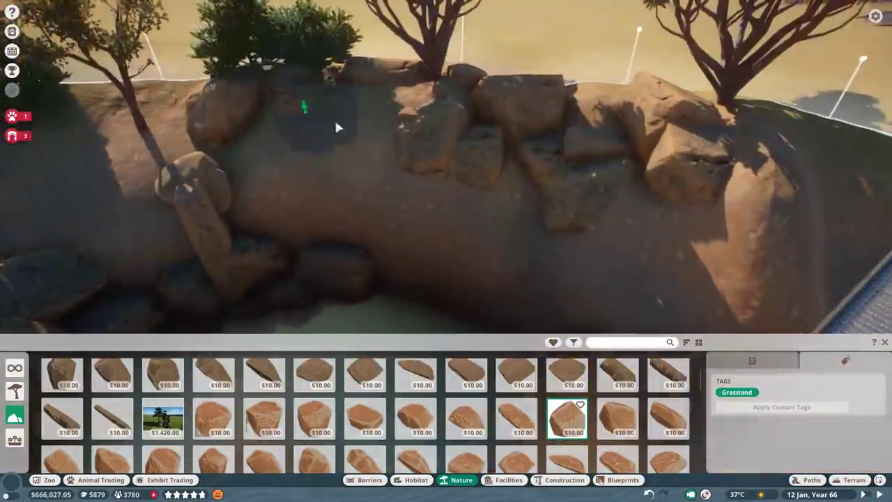
left_click(332, 119)
left_click(438, 86)
left_click(459, 110)
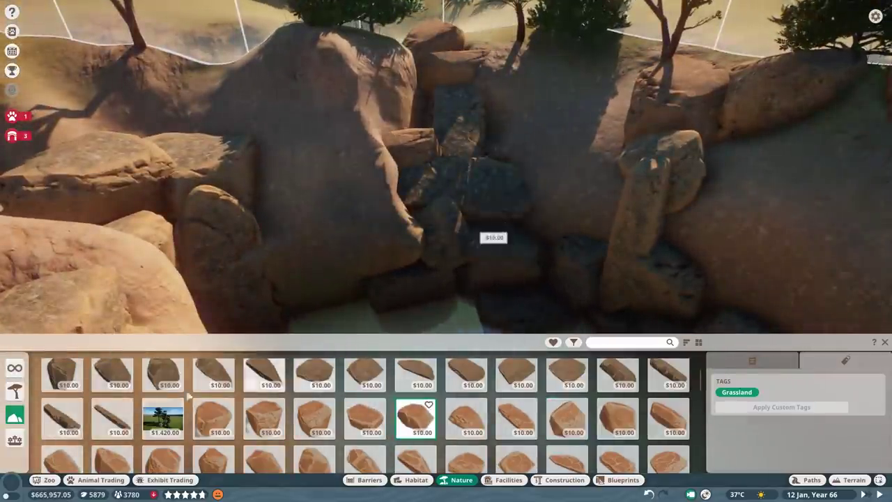
Step: Place $10 rocks around the edge of the water pool
left_click(405, 234)
left_click(378, 183)
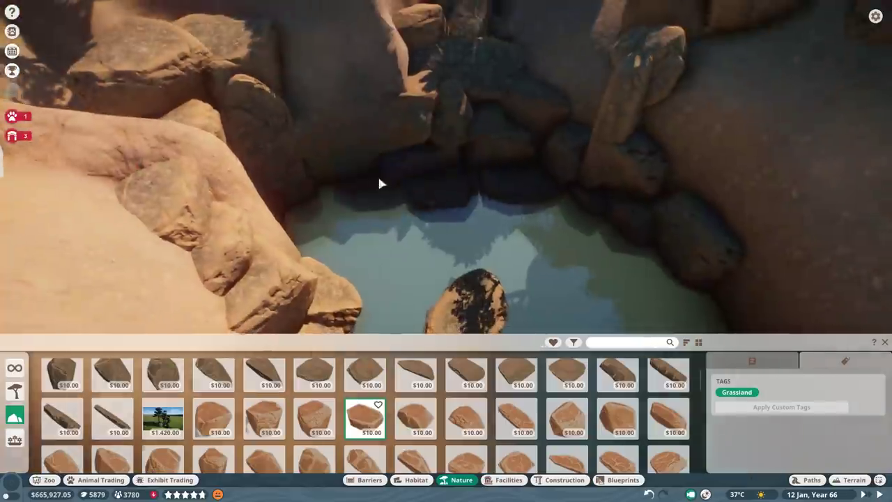
left_click(369, 178)
left_click(298, 413)
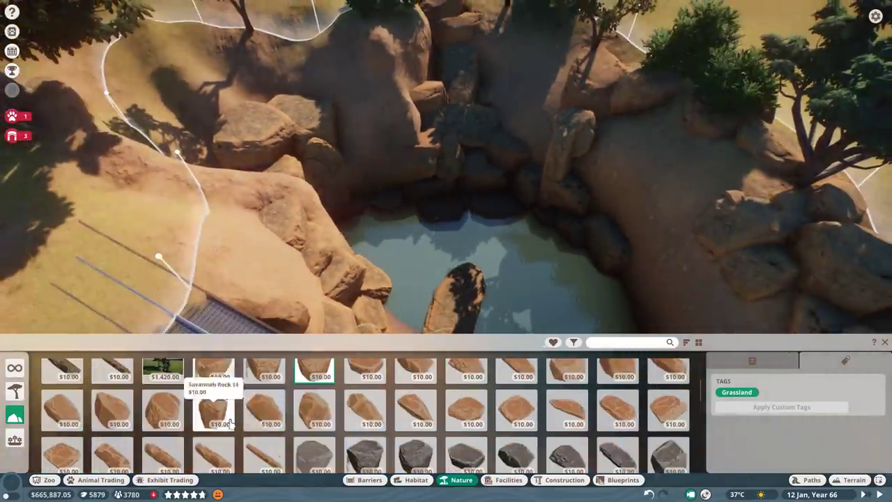
Step: Select a grey Taiga rock piece, then pause the game at the Options menu
scroll(209, 411, "down", 2)
left_click(360, 455)
scroll(406, 221, "down", 5)
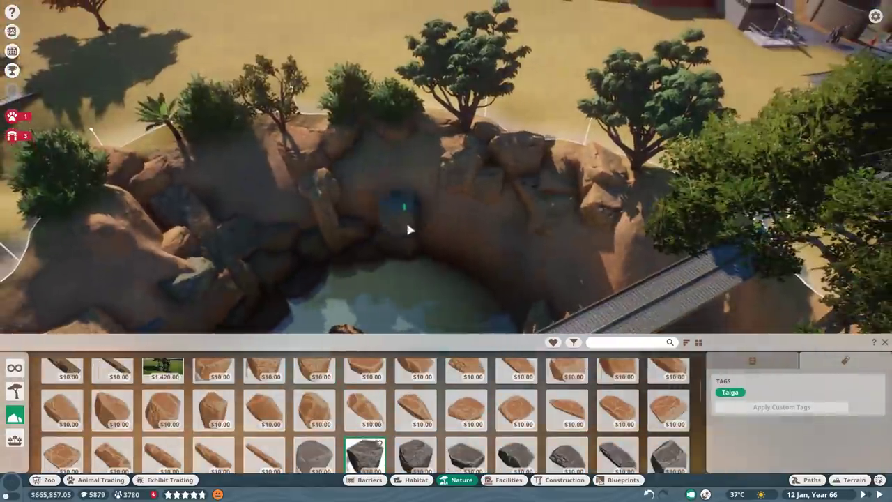
scroll(451, 203, "up", 5)
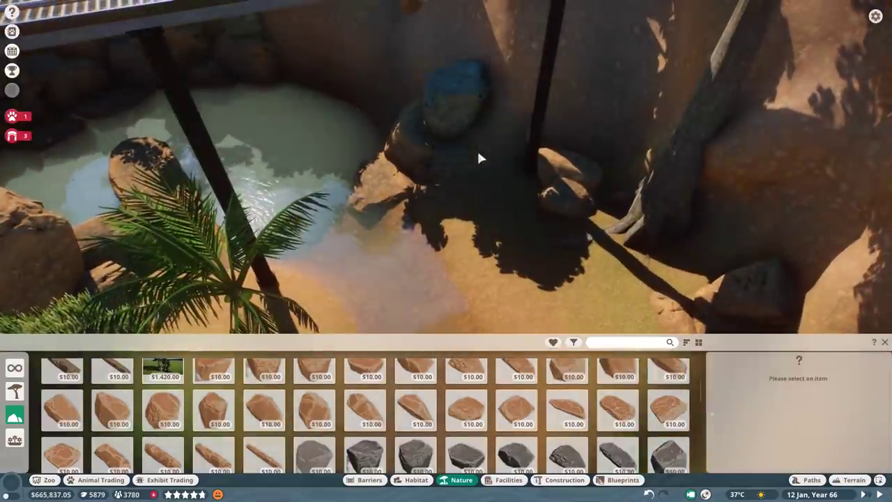
key("Escape")
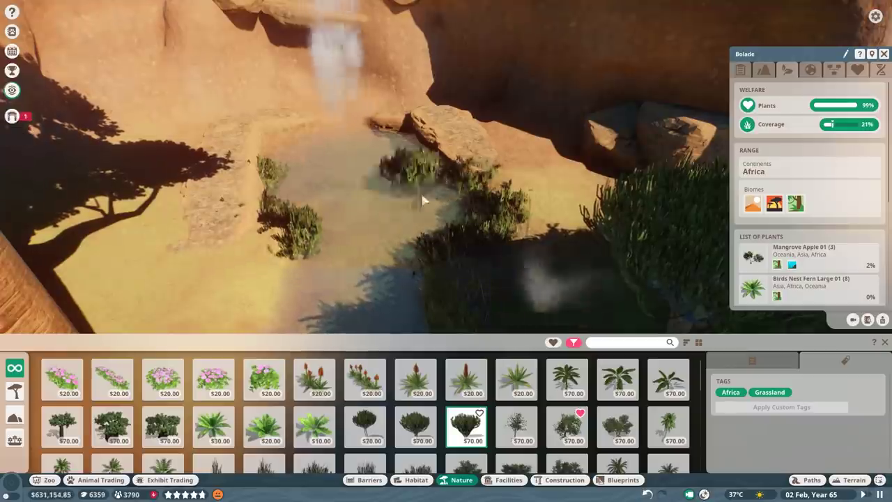
Step: Plant a $70 palm and a Custard Apple bush beside the waterfall pool
scroll(430, 197, "up", 3)
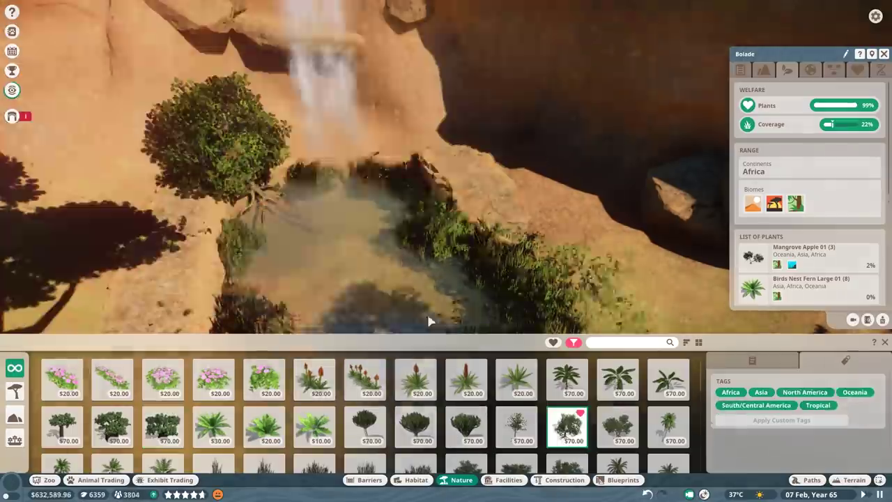
left_click(364, 426)
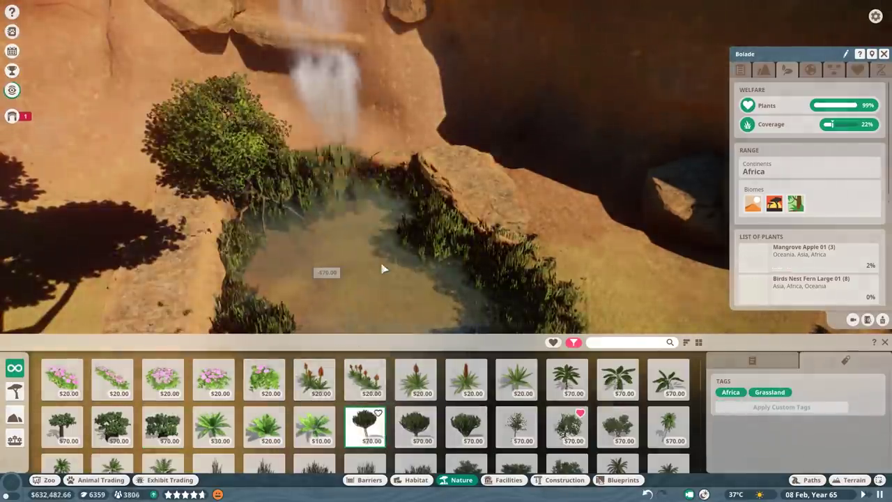
key("q")
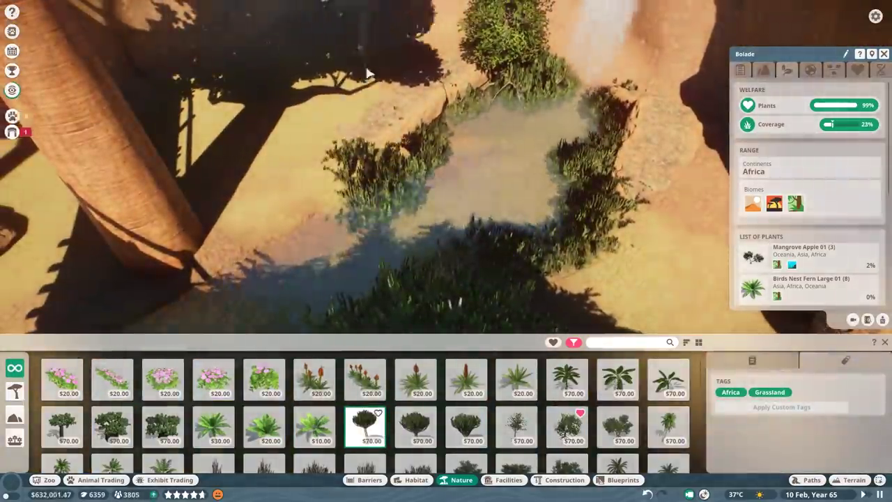
scroll(368, 101, "down", 5)
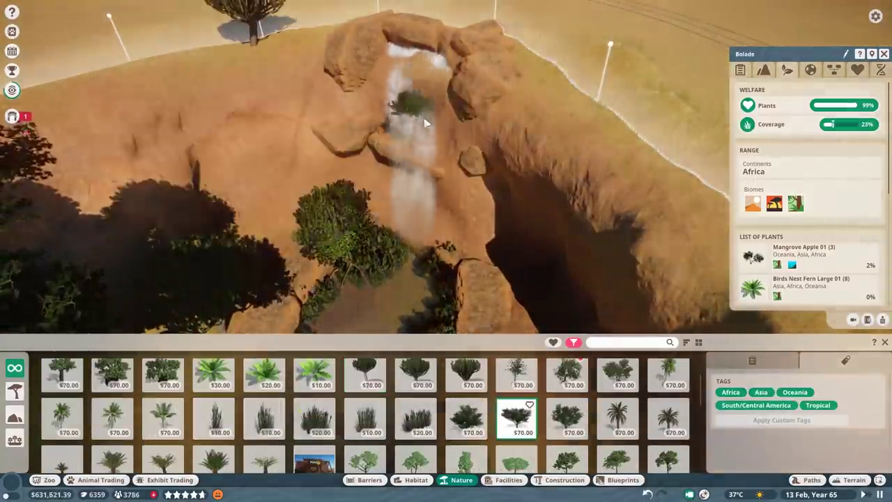
key("q")
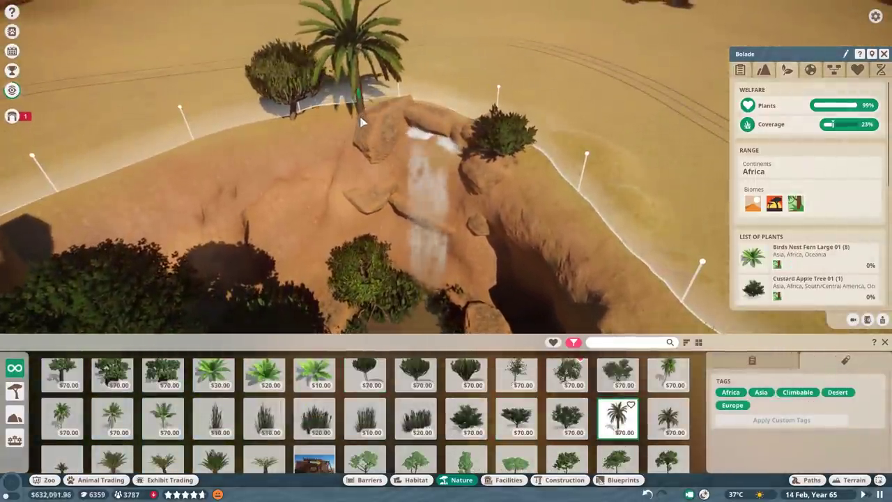
left_click(362, 123)
scroll(517, 460, "down", 1)
key("e")
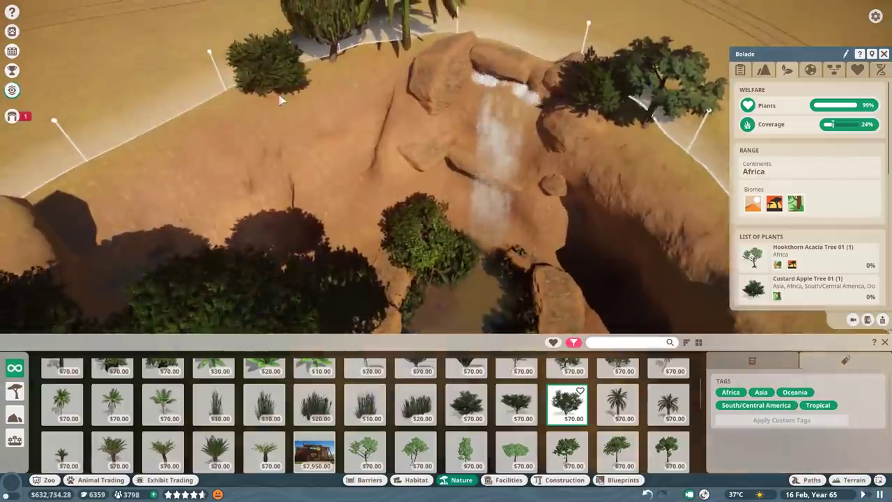
left_click(358, 232)
key("Escape")
Step: Choose another tree, then a palm, and move toward the rocky canyon
scroll(398, 223, "up", 5)
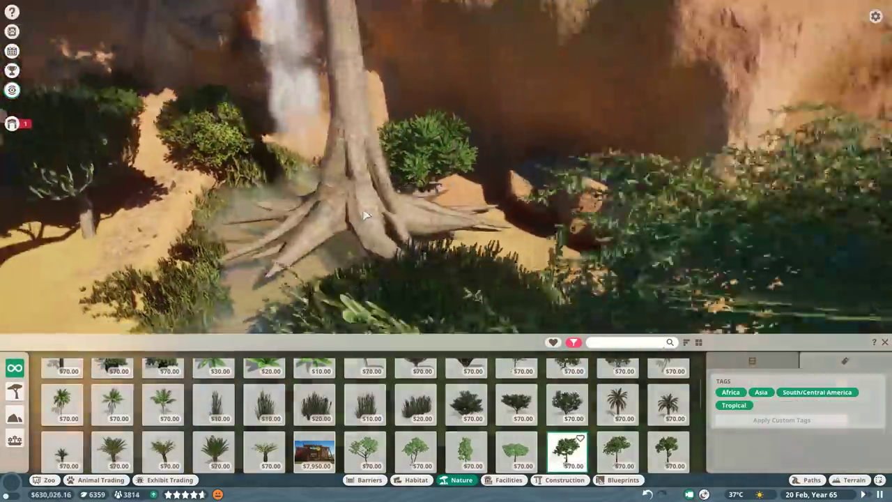
left_click(566, 449)
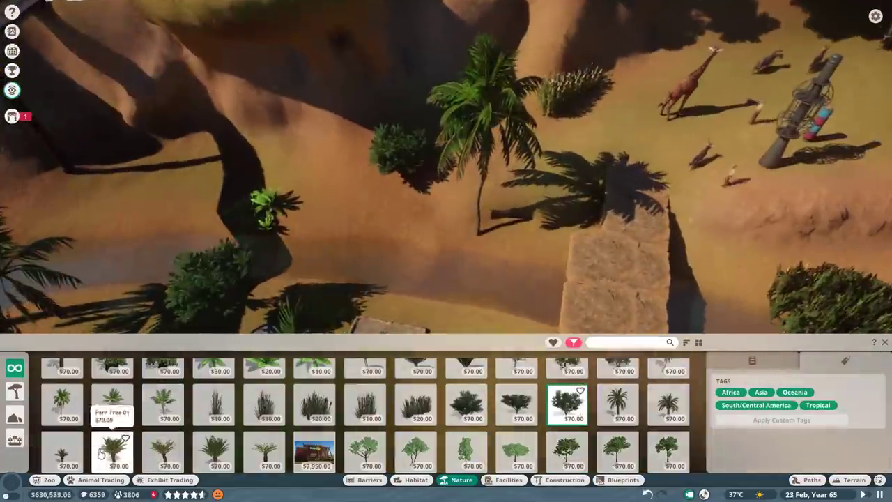
left_click(112, 449)
scroll(401, 149, "up", 5)
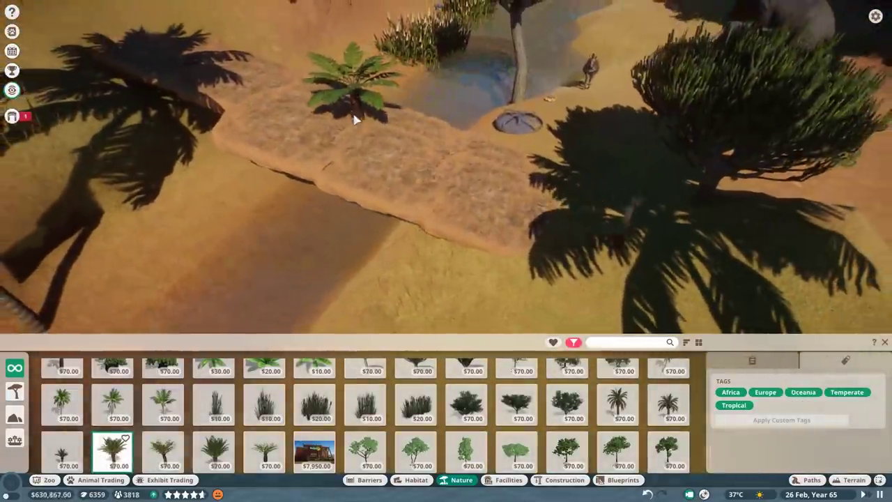
key("w")
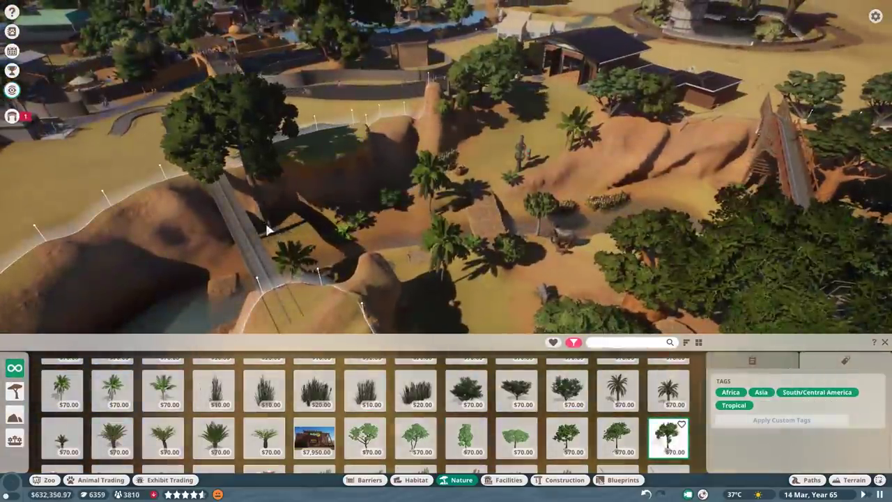
Step: Select the Hookthorn Acacia and other trees to plant along the canyon
left_click(365, 435)
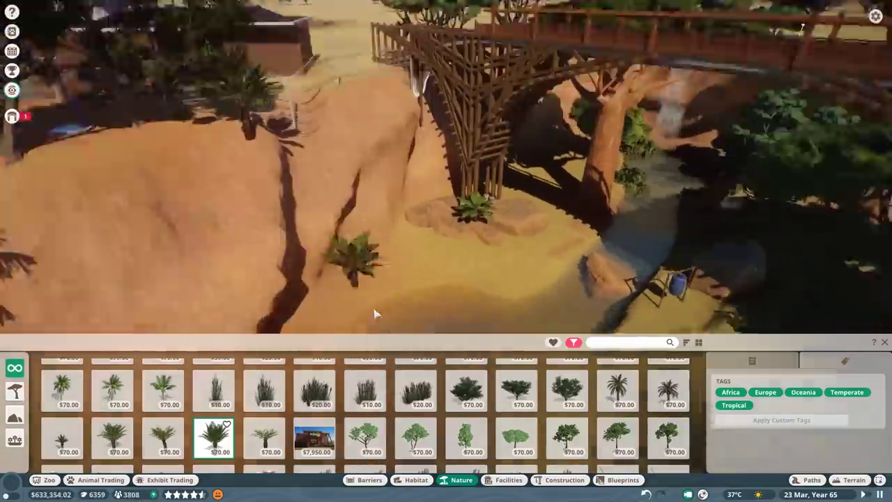
scroll(408, 404, "down", 3)
left_click(466, 380)
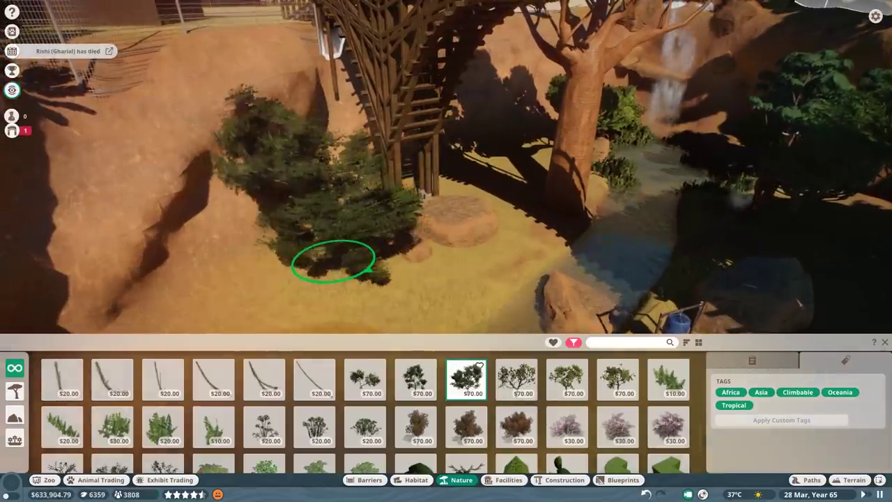
key("e")
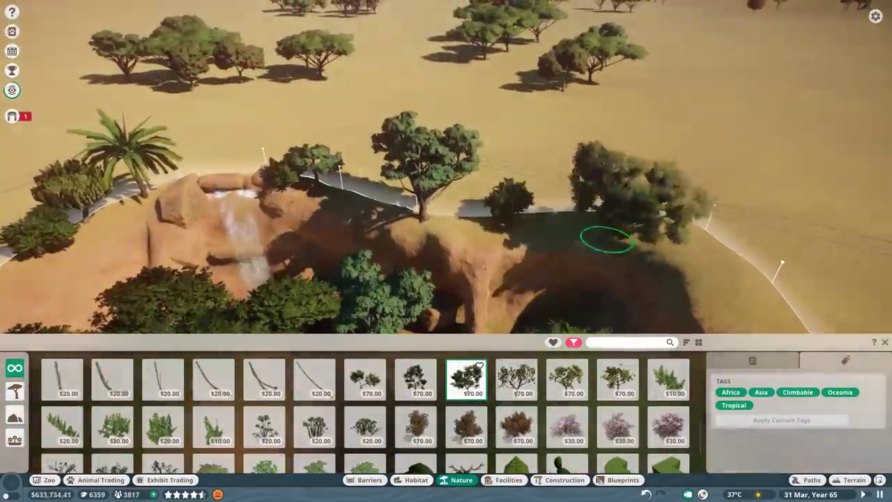
scroll(362, 414, "down", 3)
left_click(314, 404)
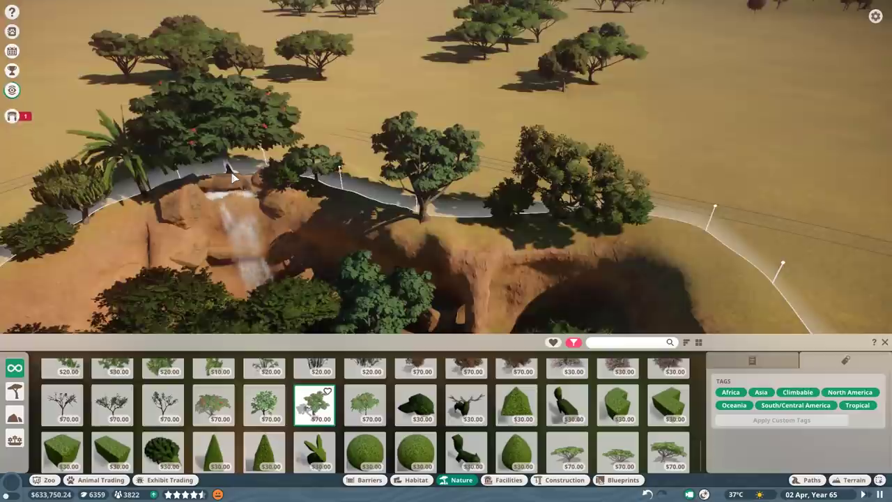
key("e")
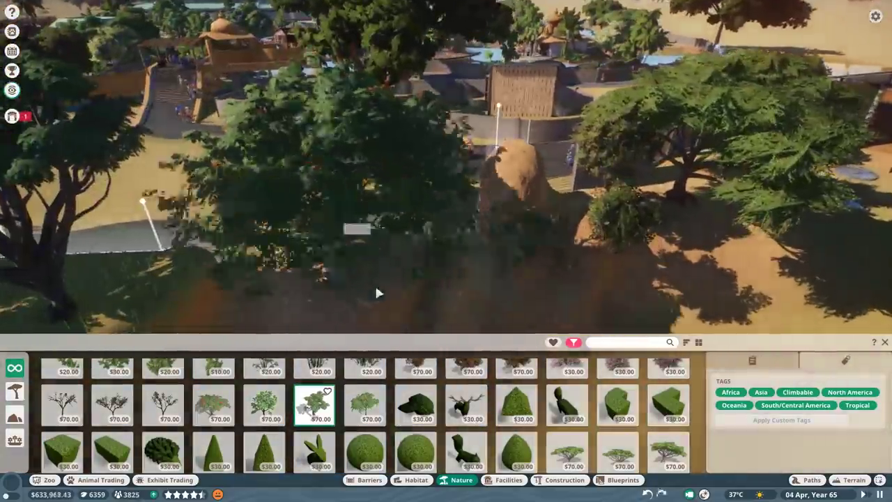
key("e")
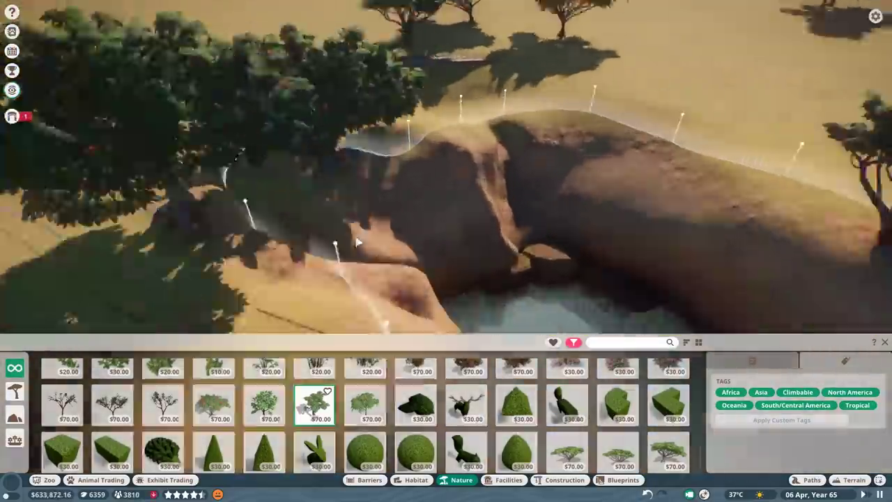
Step: Choose Sudanese Frankincense Tree 03 and plant two bushes on the canyon rim
left_click(164, 403)
key("e")
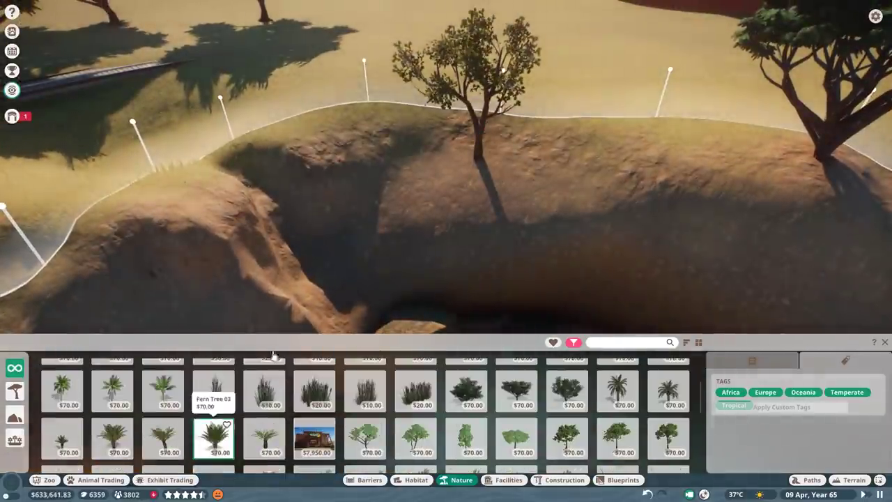
left_click(379, 119)
key("e")
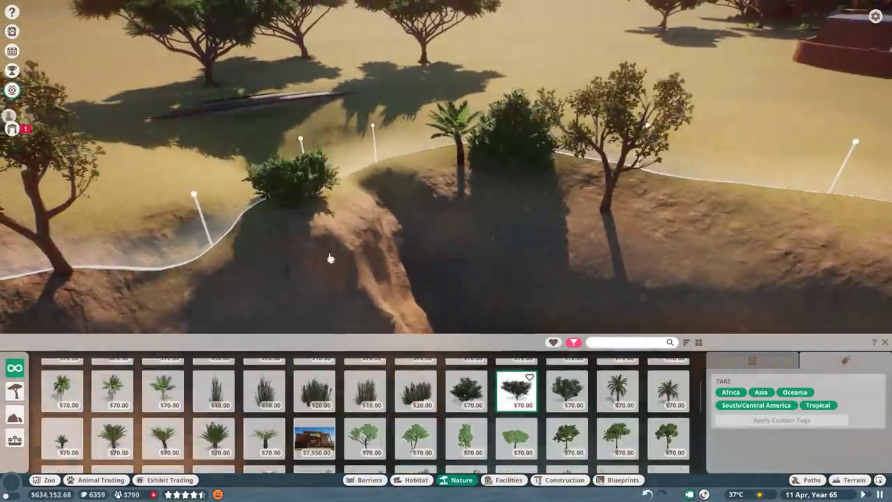
key("e")
left_click(488, 120)
key("e")
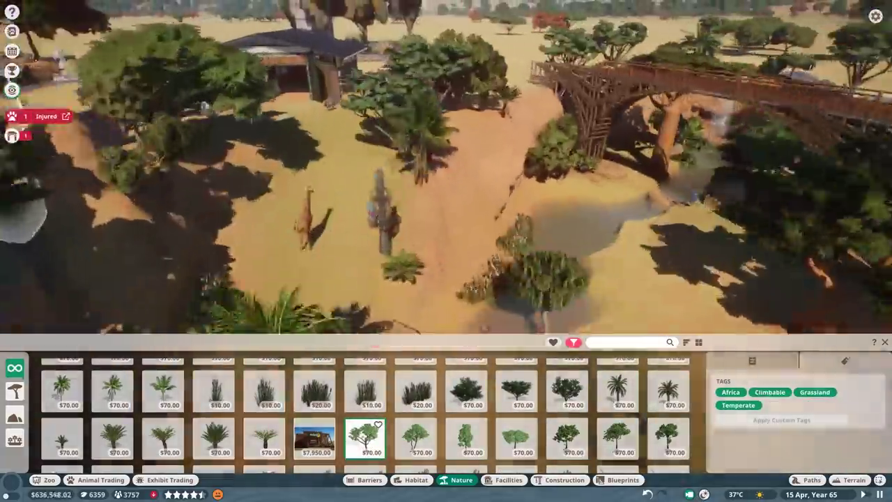
Step: Stop placing plants and show the list of animal alerts
key("Escape")
scroll(335, 314, "up", 5)
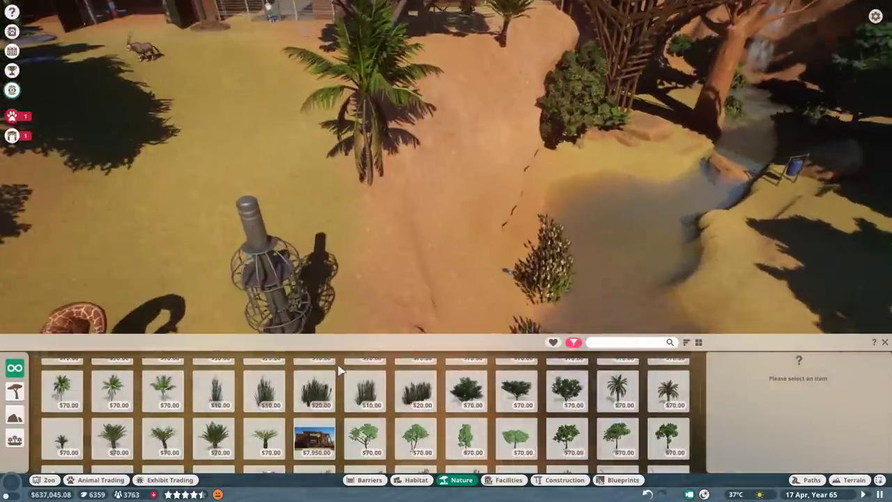
left_click(12, 119)
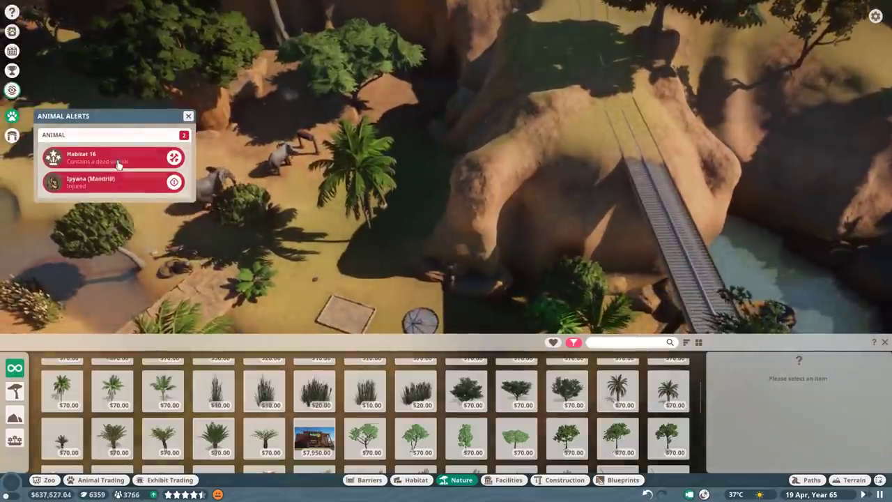
Step: Go to Habitat 16 and place a $10 sandstone slab in the rock pit
left_click(119, 159)
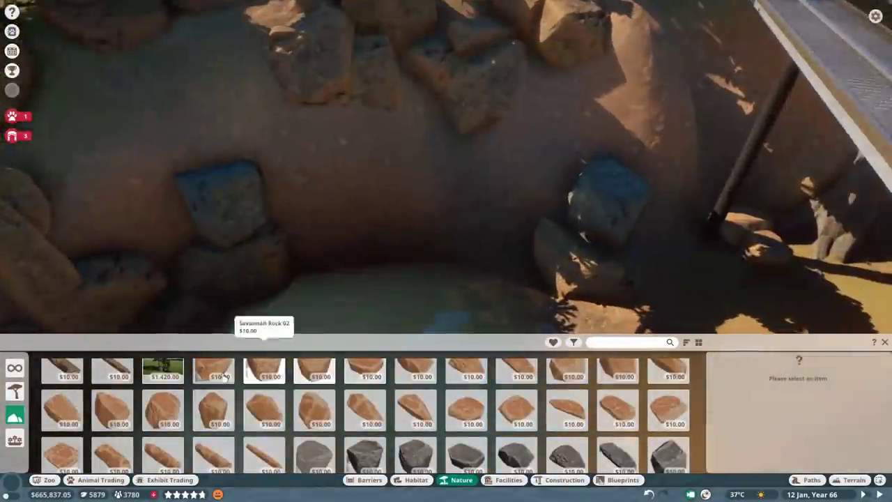
left_click(213, 370)
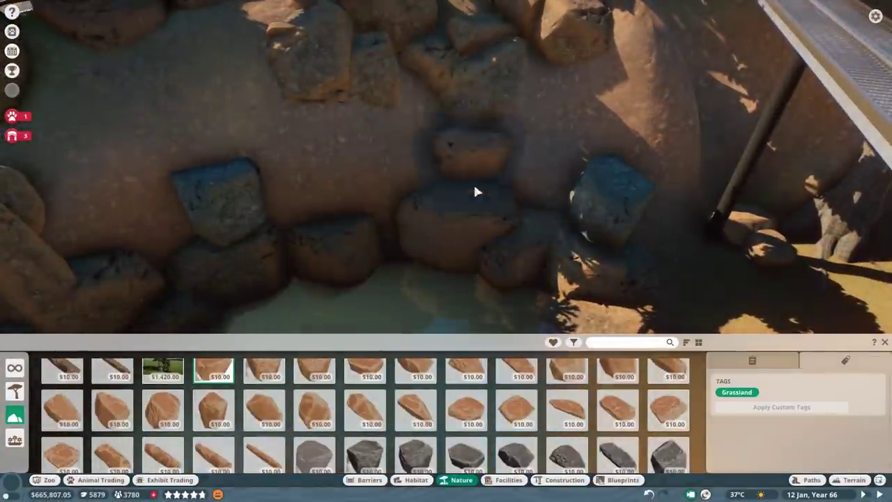
left_click(338, 239)
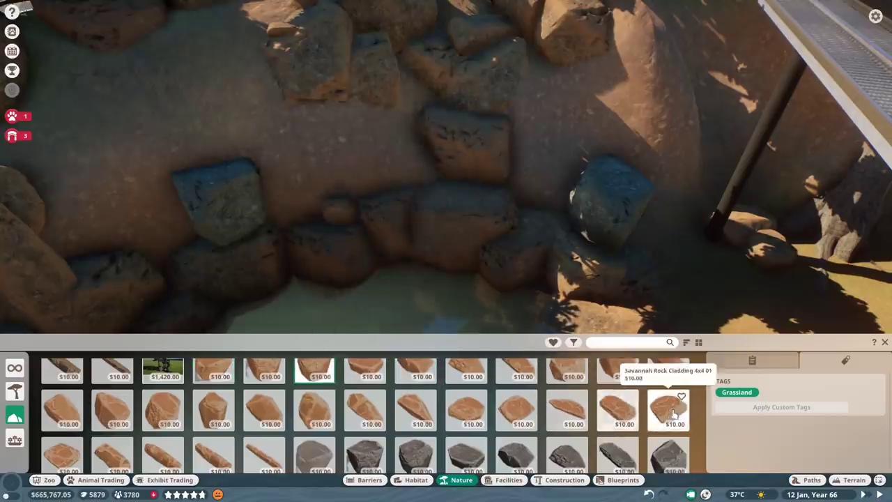
scroll(413, 150, "down", 5)
left_click(389, 185)
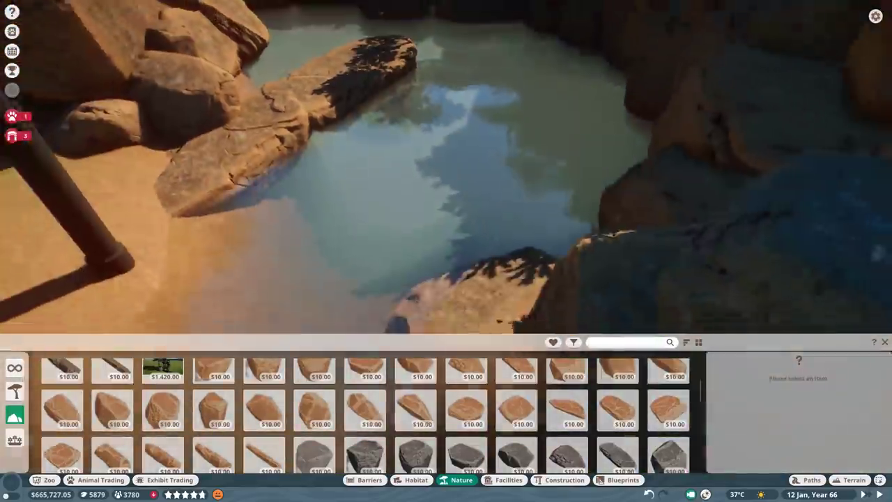
Step: Pick the Savannah Rock Cladding 4x4 01 piece, then cancel the rock placement
left_click(667, 410)
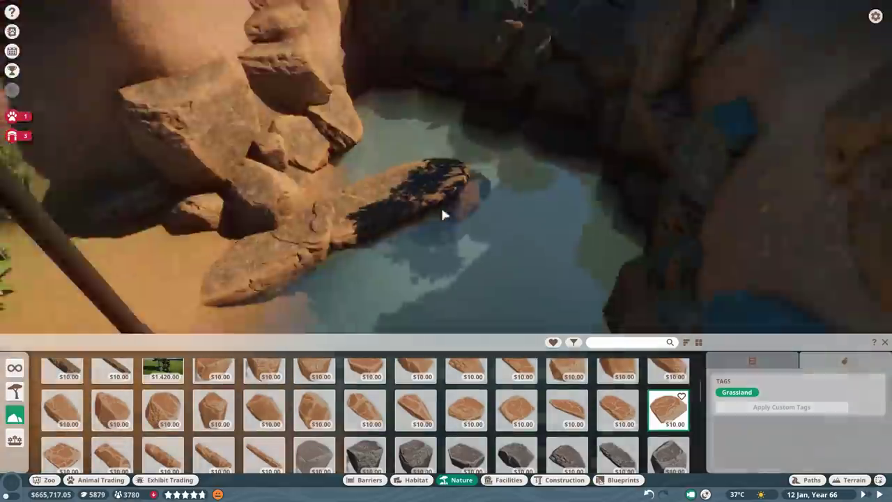
right_click(361, 233)
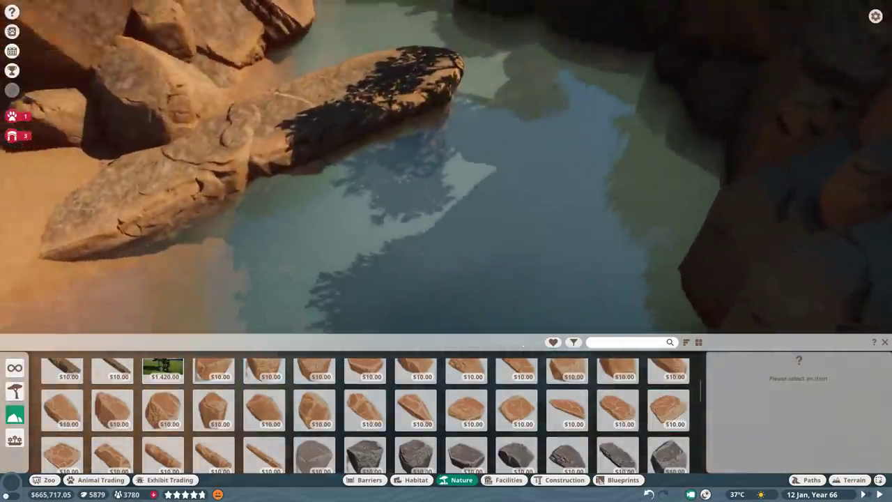
scroll(608, 206, "down", 10)
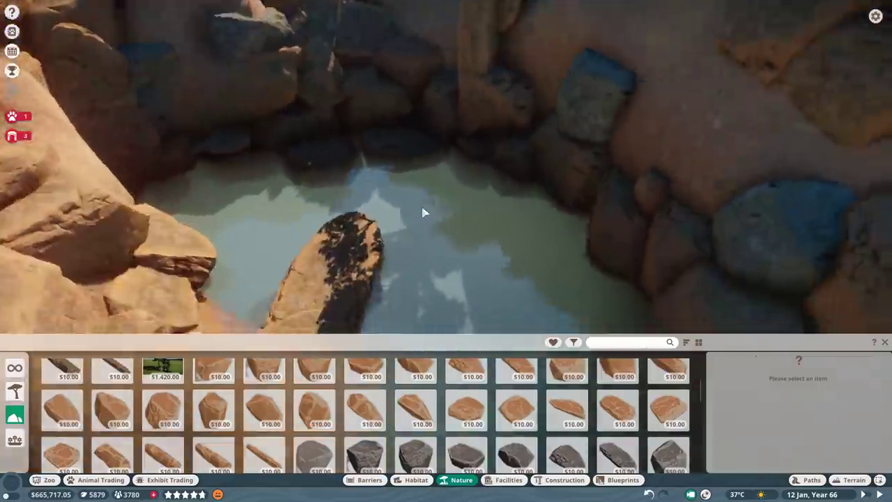
scroll(473, 192, "up", 5)
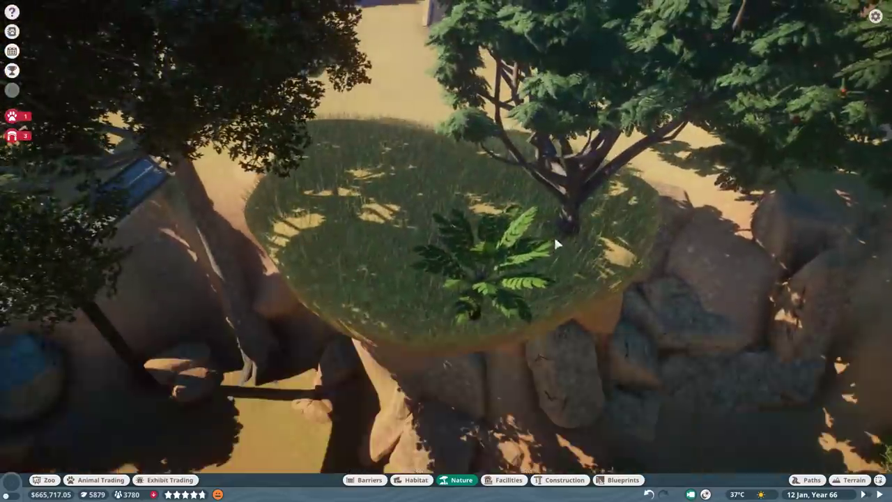
Step: Set the path width to 4 m and start a path segment on the grass
key("p")
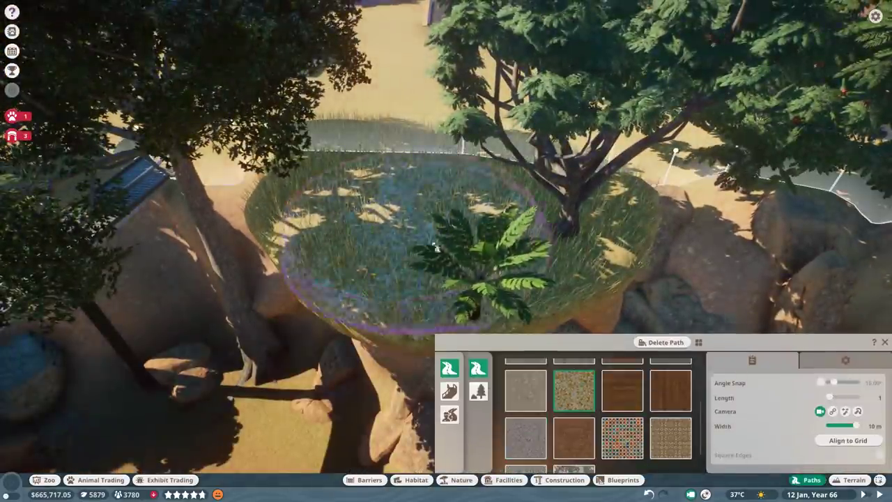
scroll(418, 185, "down", 6)
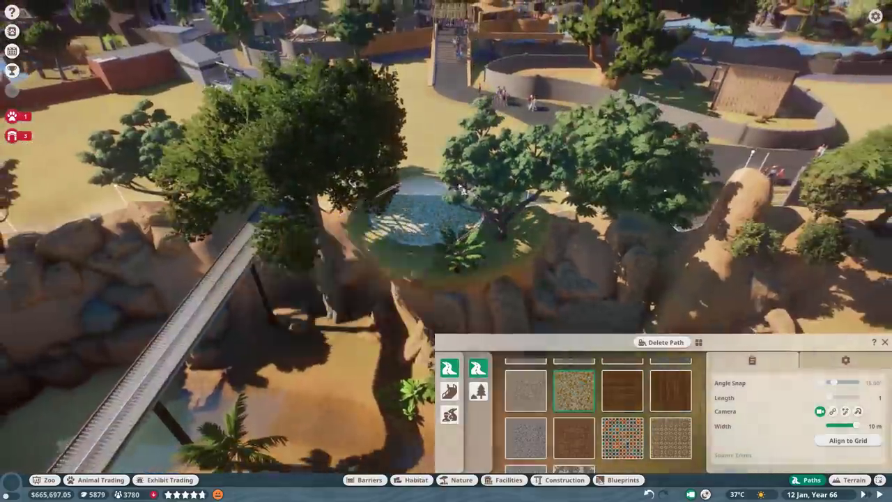
scroll(457, 198, "up", 8)
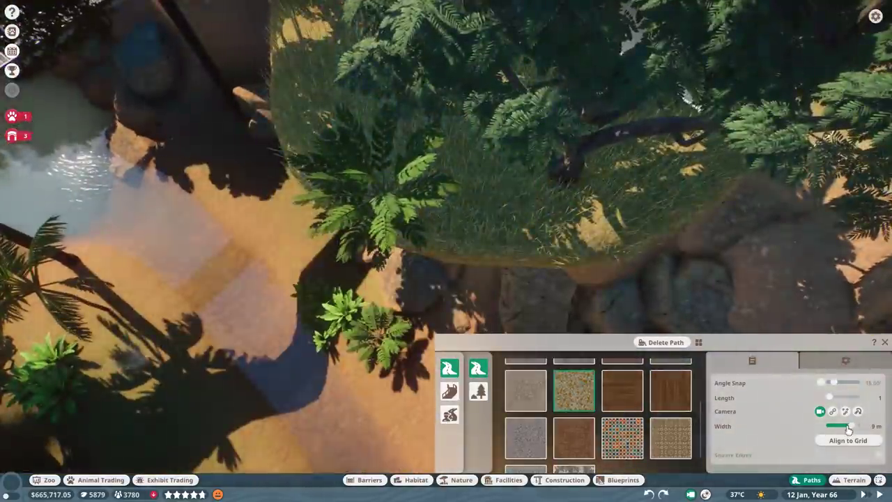
left_click_drag(848, 430, 829, 427)
scroll(428, 209, "down", 5)
scroll(557, 139, "up", 6)
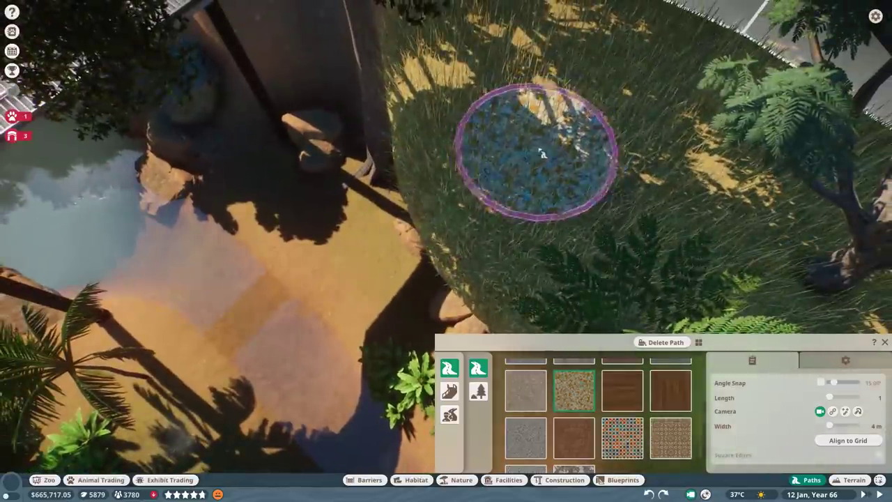
left_click(542, 153)
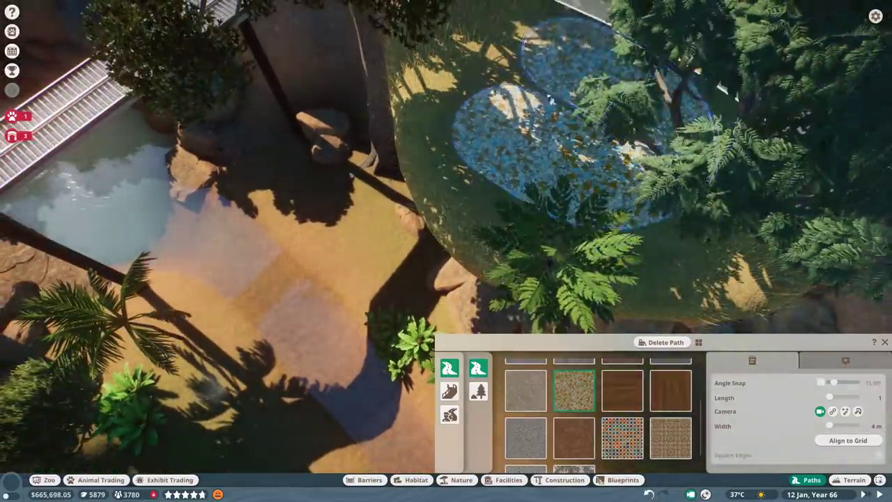
scroll(436, 198, "down", 2)
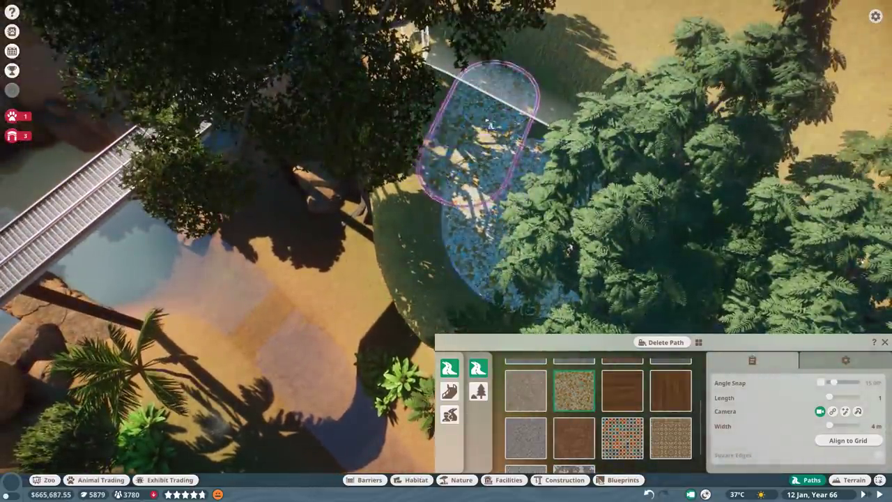
key("d")
key("s")
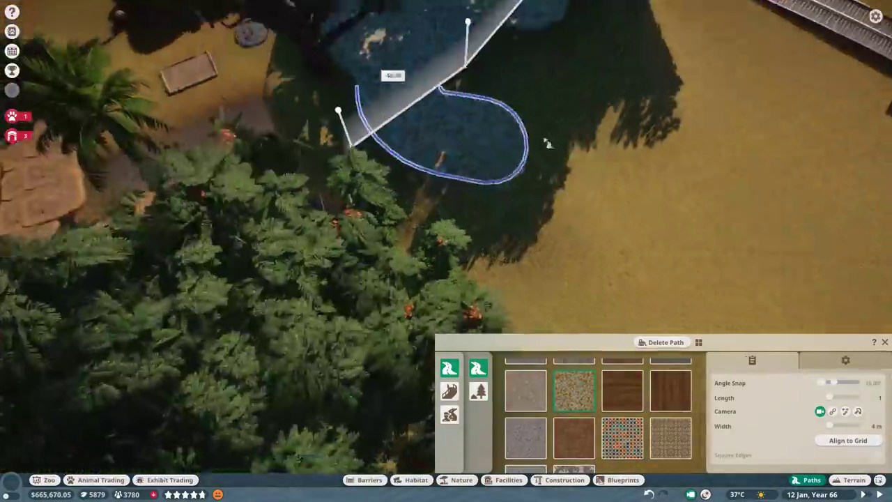
key("s")
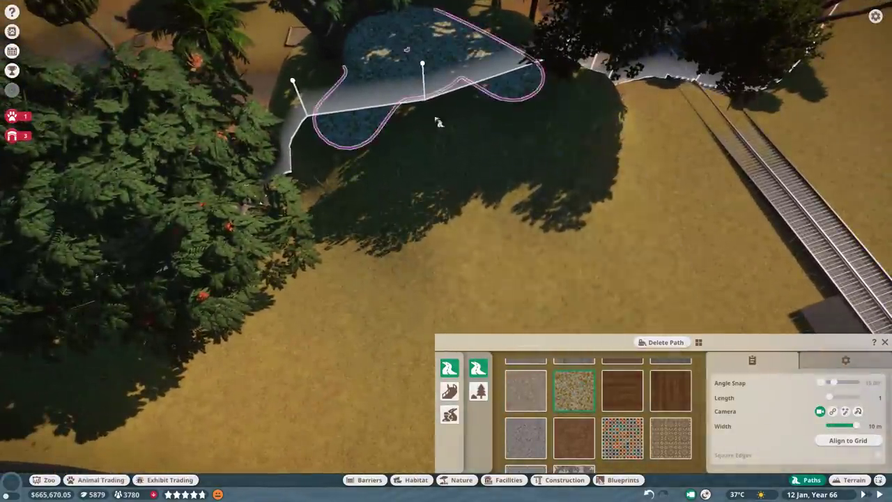
Step: Build a U-shaped 4 m path near the railway
left_click_drag(836, 434, 829, 426)
scroll(286, 173, "up", 3)
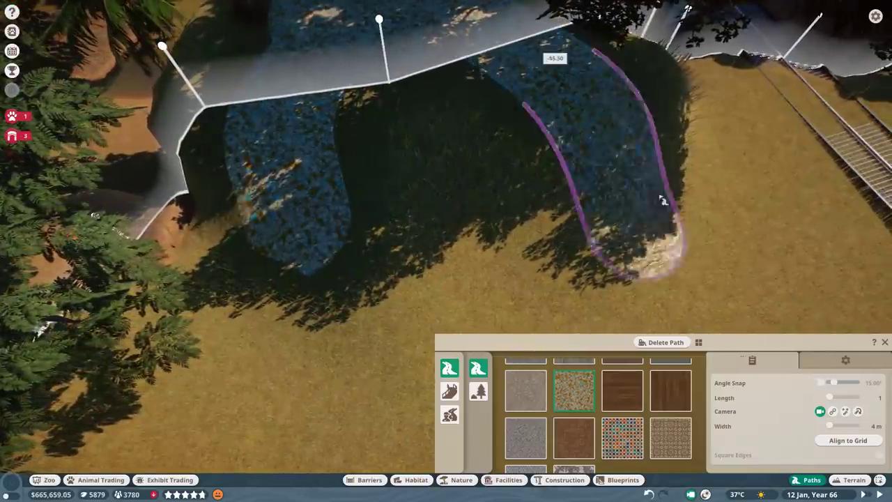
left_click(667, 199)
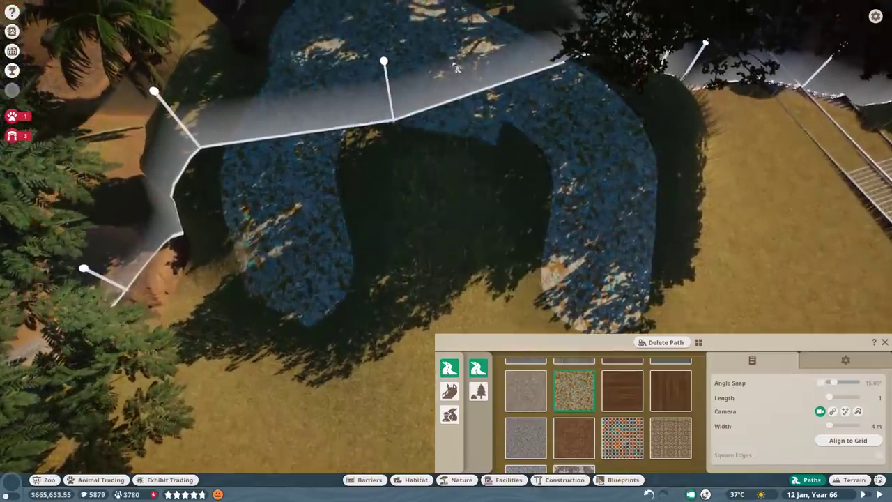
key("s")
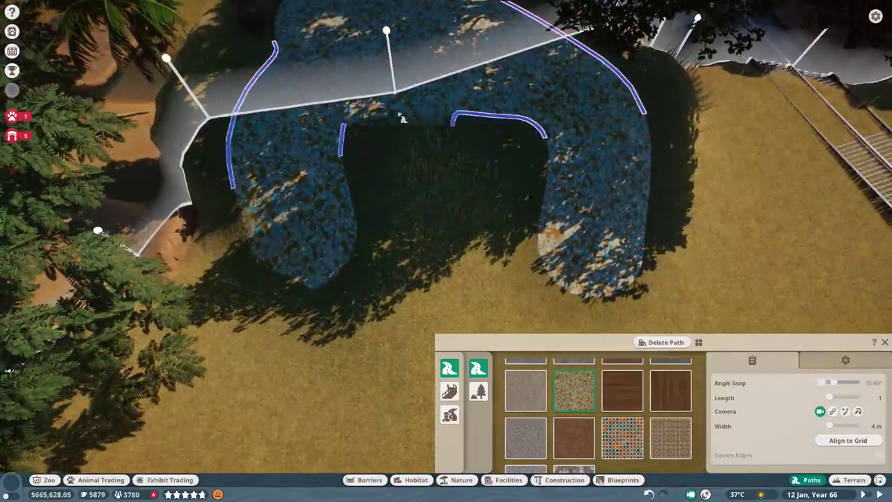
scroll(450, 165, "down", 3)
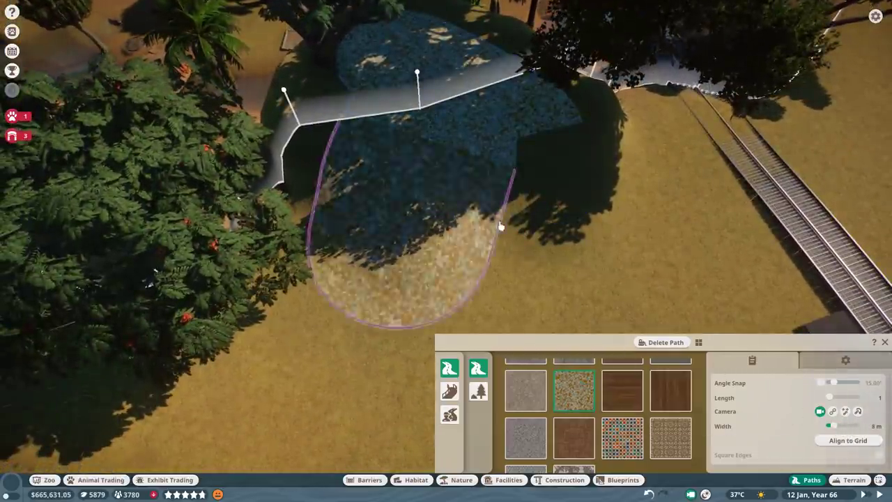
key("s")
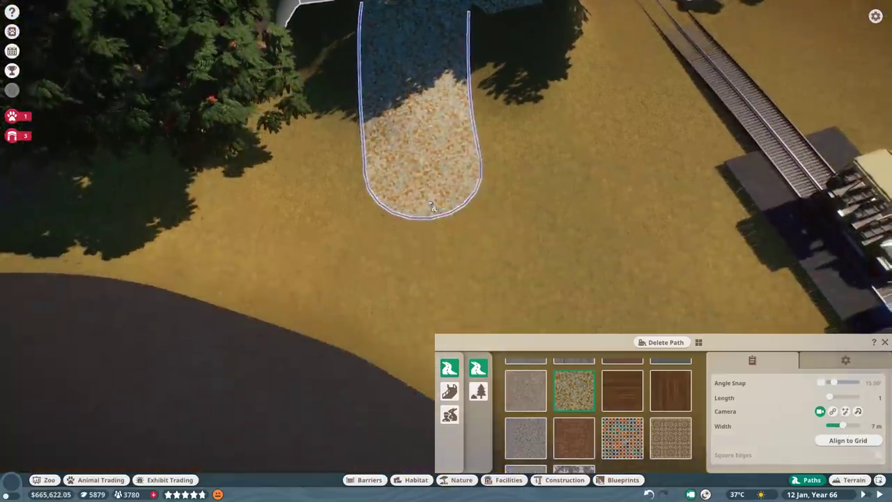
key("s")
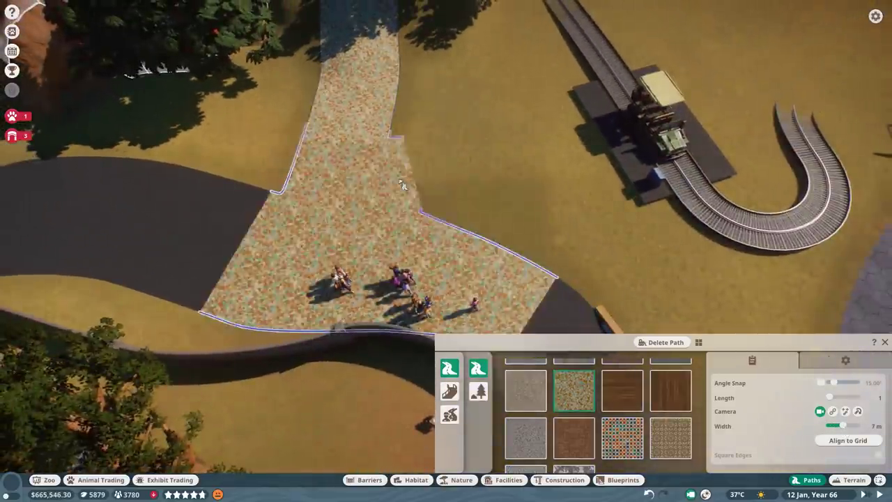
scroll(333, 208, "down", 3)
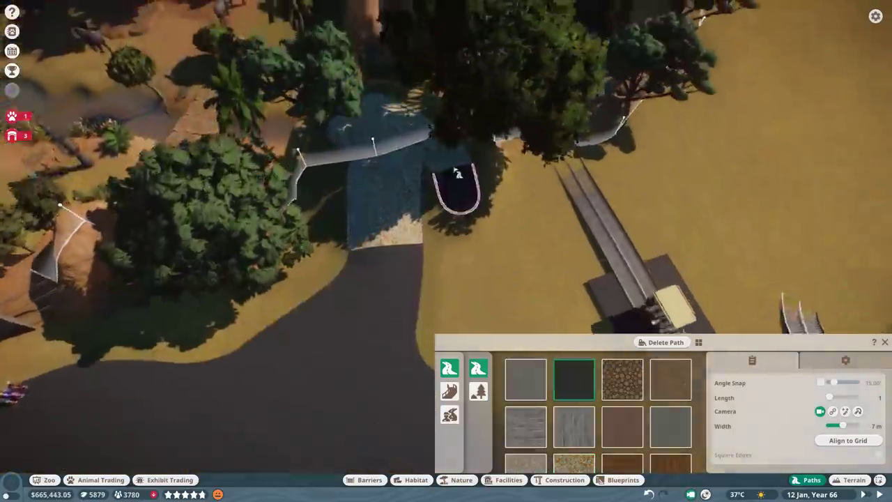
scroll(574, 390, "down", 1)
Step: Switch the path surface to speckled gravel and review the new path
left_click(573, 432)
scroll(470, 142, "up", 3)
scroll(471, 142, "down", 3)
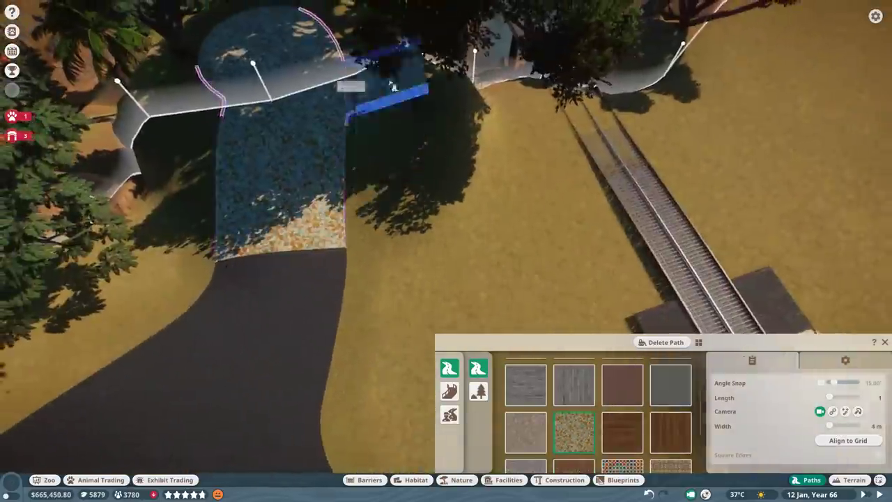
key("q")
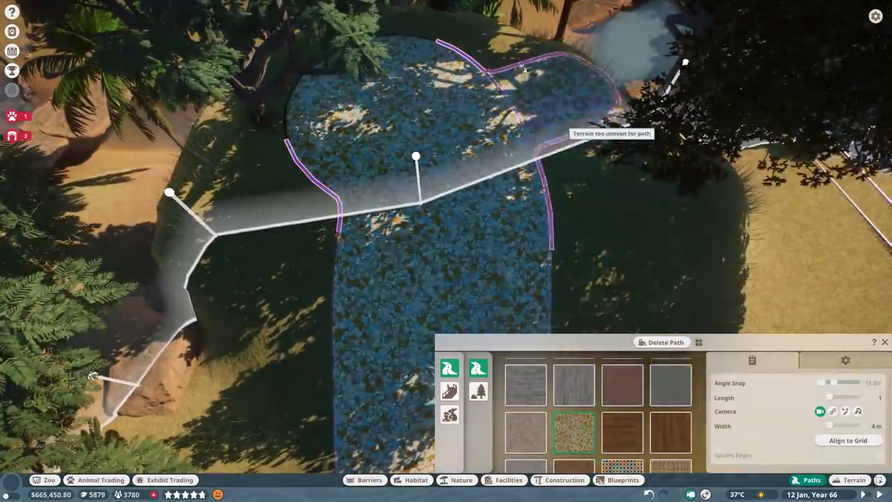
key("s")
key("d")
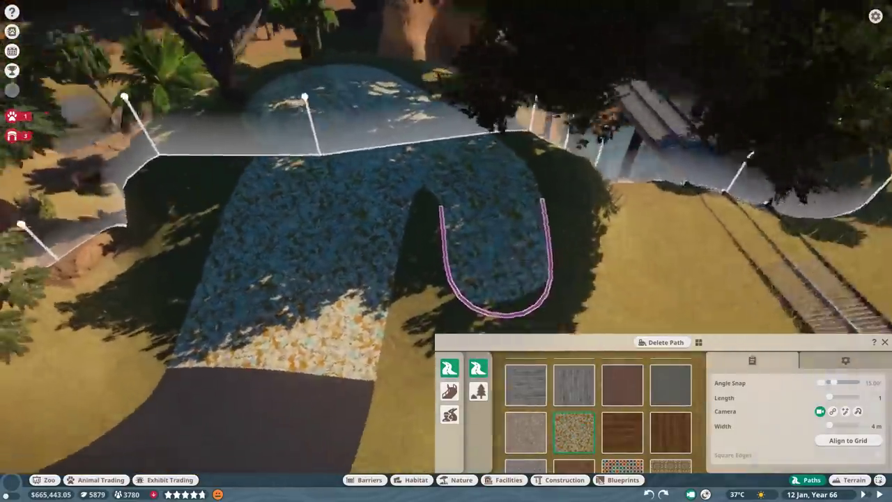
Step: Build the rounded gravel path end and leave path building
left_click(503, 230)
key("Escape")
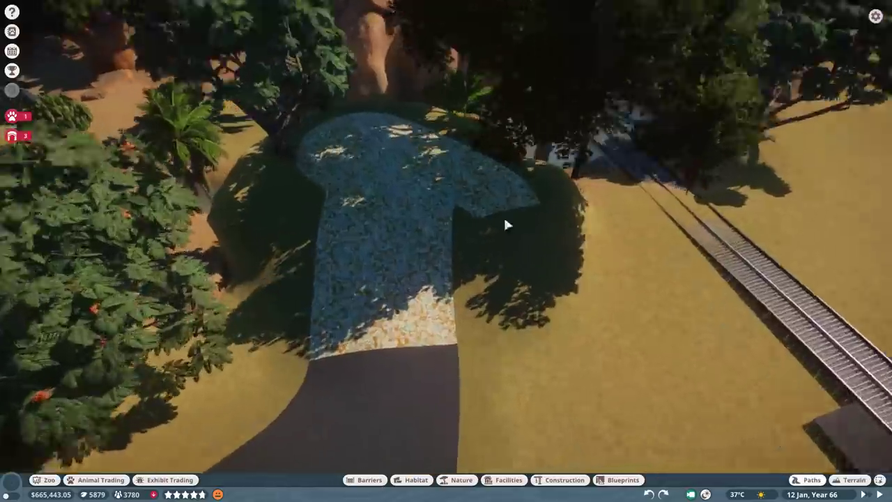
left_click(808, 479)
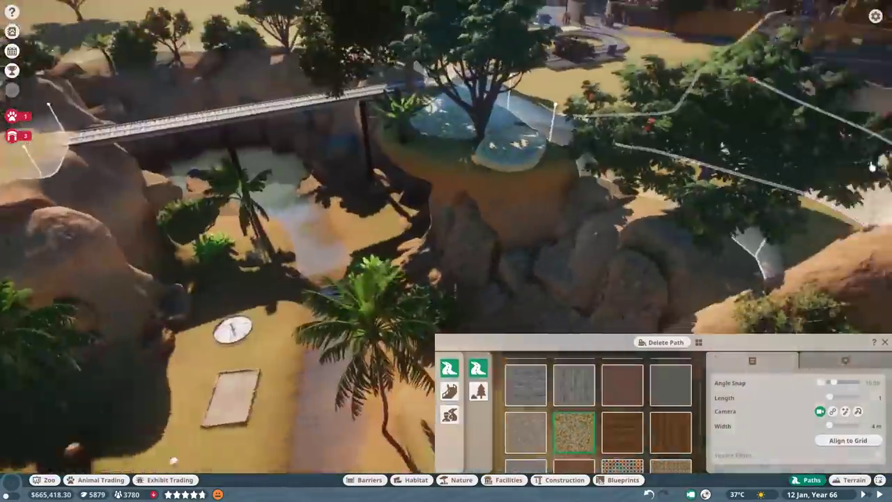
key("Escape")
Step: Inspect the plateau tree's details and the Desert Rock 09 details
left_click(580, 219)
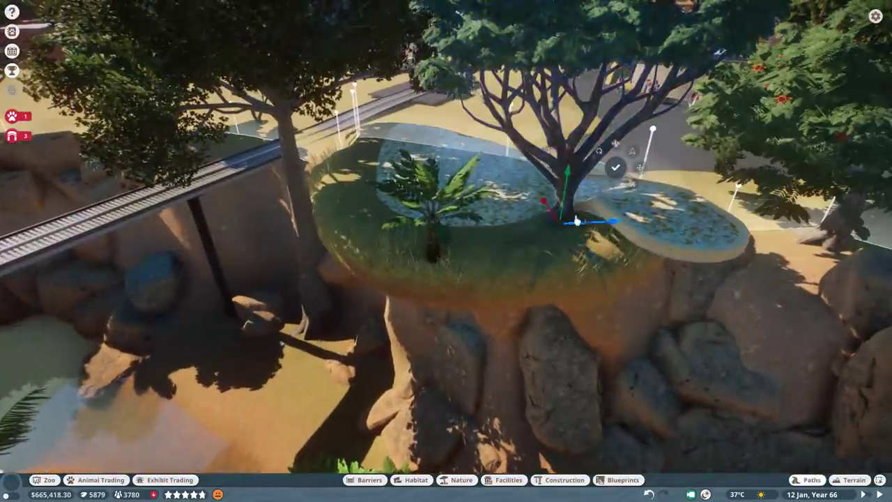
left_click(597, 240)
key("Escape")
scroll(434, 243, "down", 5)
scroll(434, 243, "up", 5)
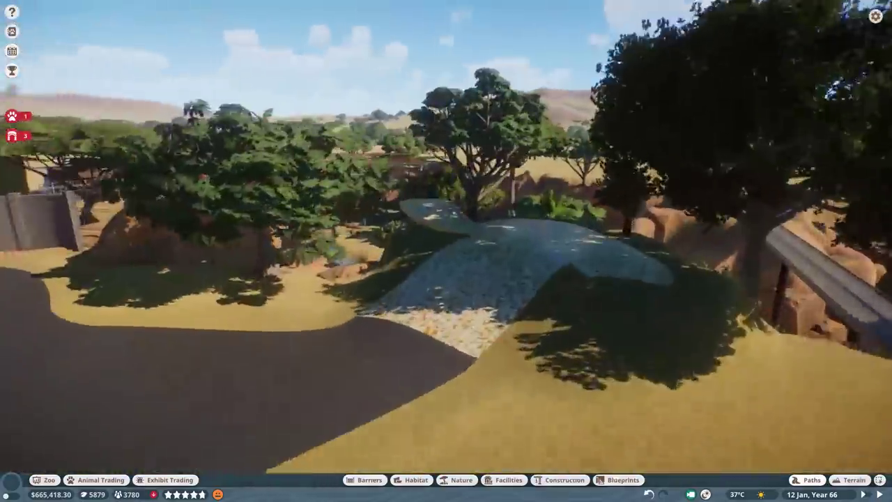
left_click(380, 308)
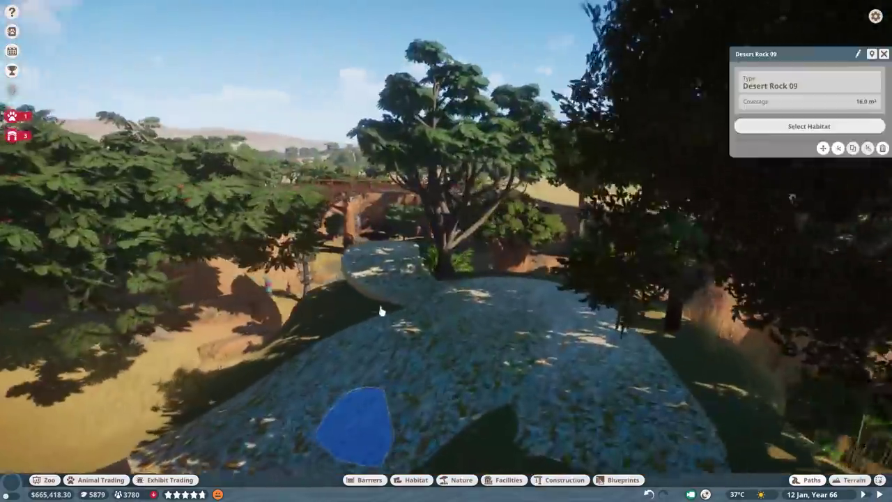
key("Escape")
Step: Fly to the stone-lined pond and reopen the Nature items catalogue
scroll(363, 292, "down", 5)
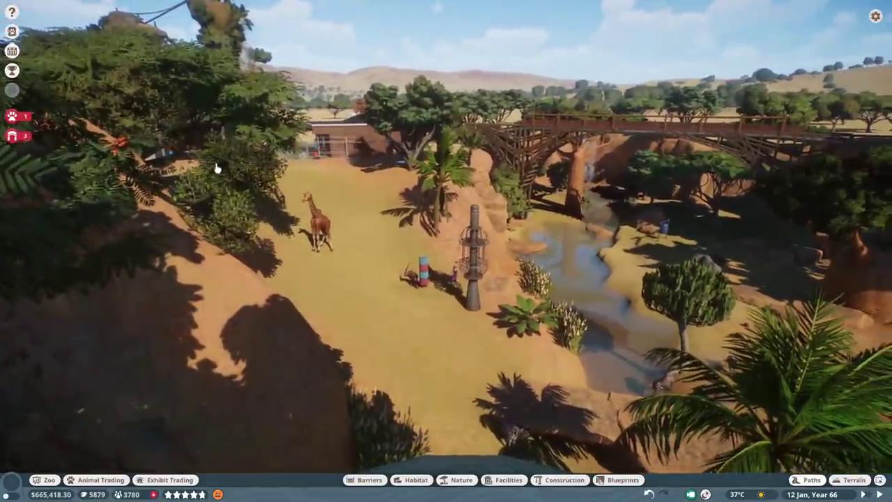
scroll(215, 167, "up", 5)
key("w")
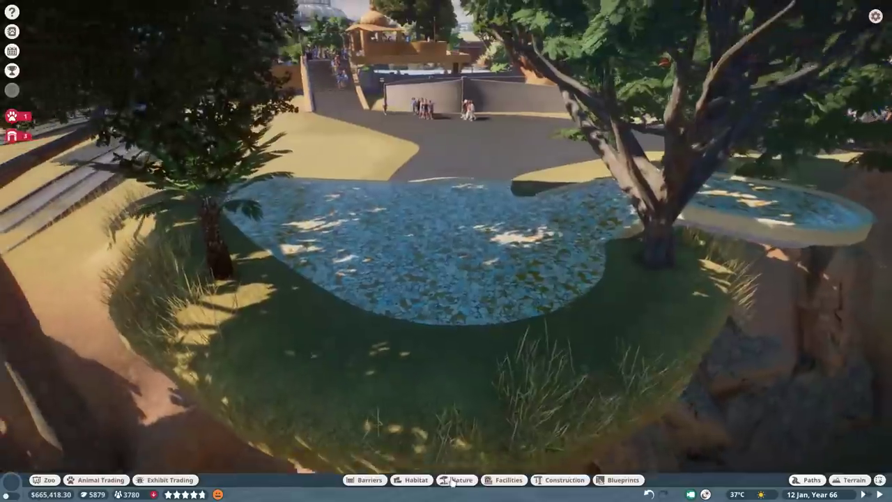
left_click(456, 479)
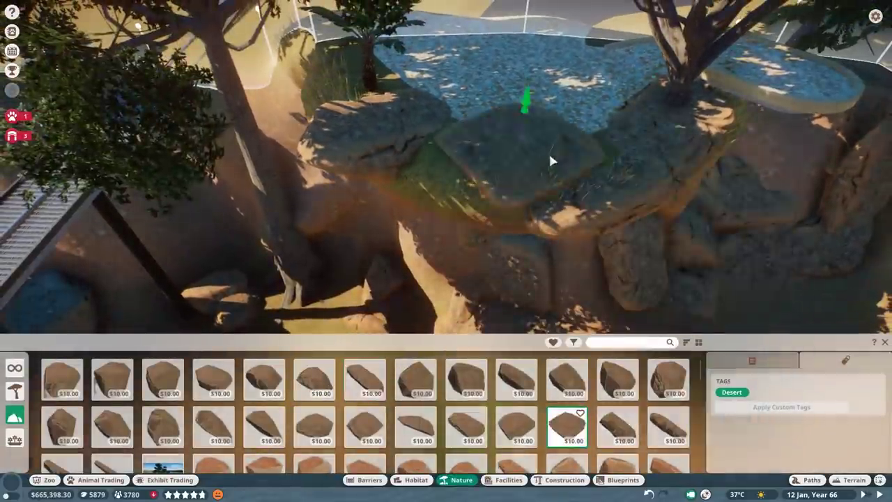
Step: Select the boulder on the cliff face and delete it
left_click(548, 153)
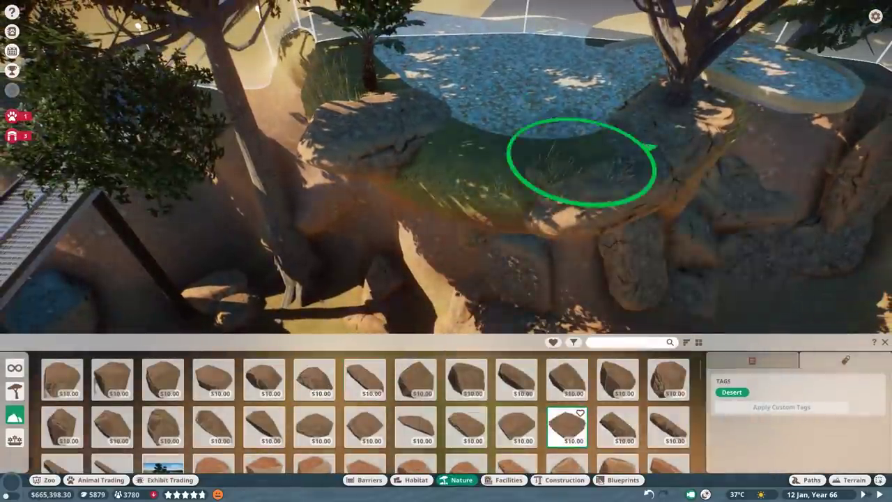
left_click(507, 168)
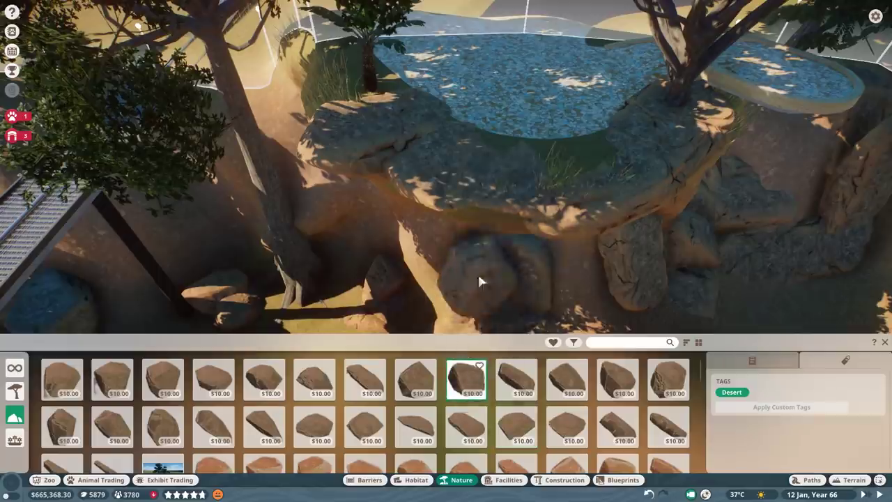
scroll(507, 168, "up", 5)
scroll(460, 166, "down", 2)
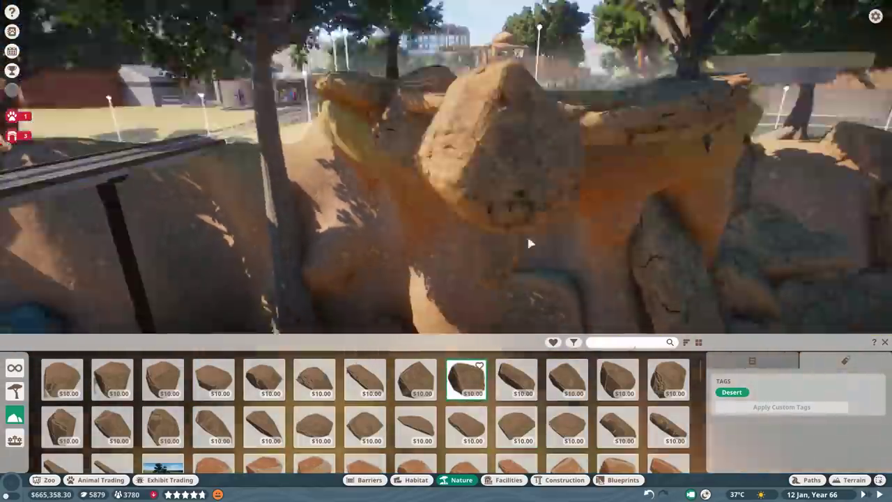
key("Delete")
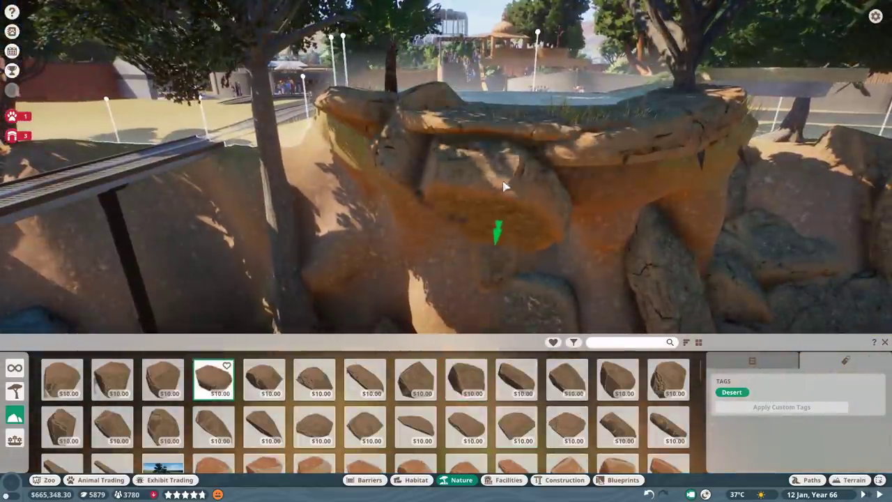
Step: Reposition the flat rock slab above the pool
key("q")
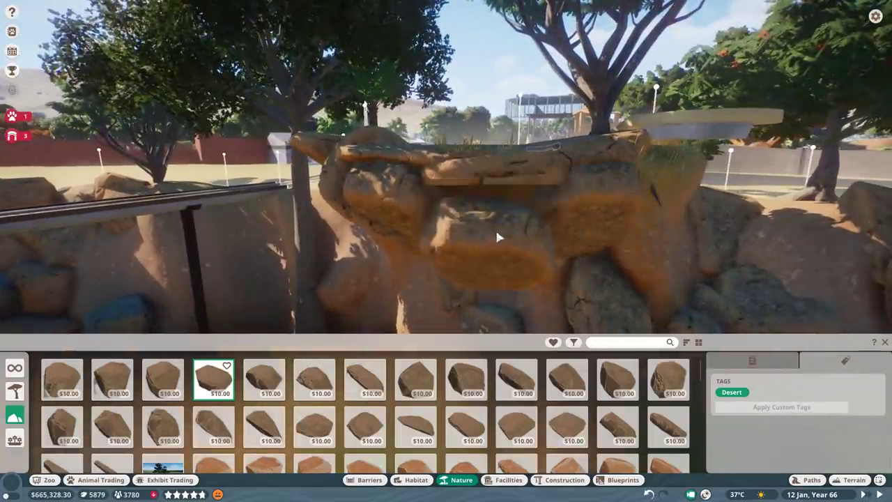
key("q")
key("q")
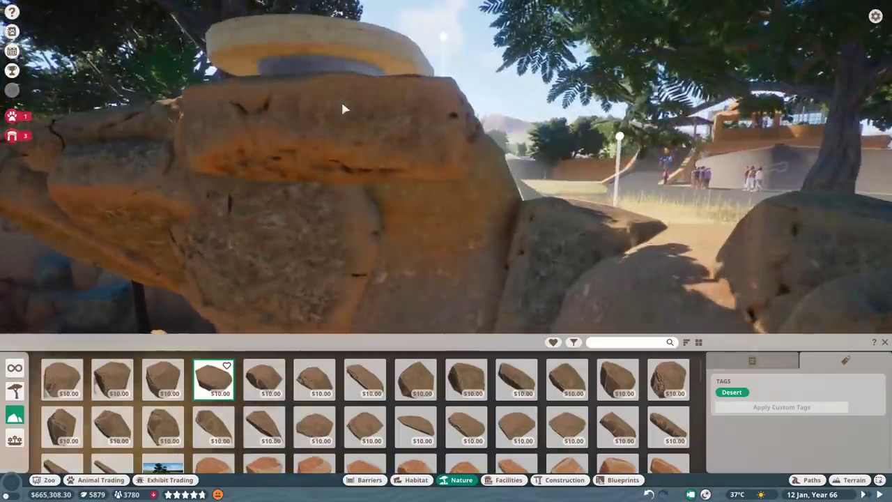
left_click(341, 105)
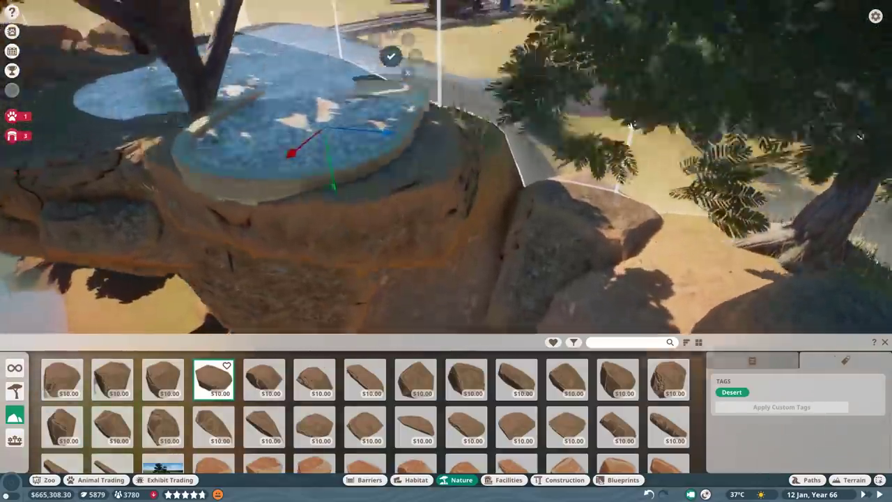
key("Escape")
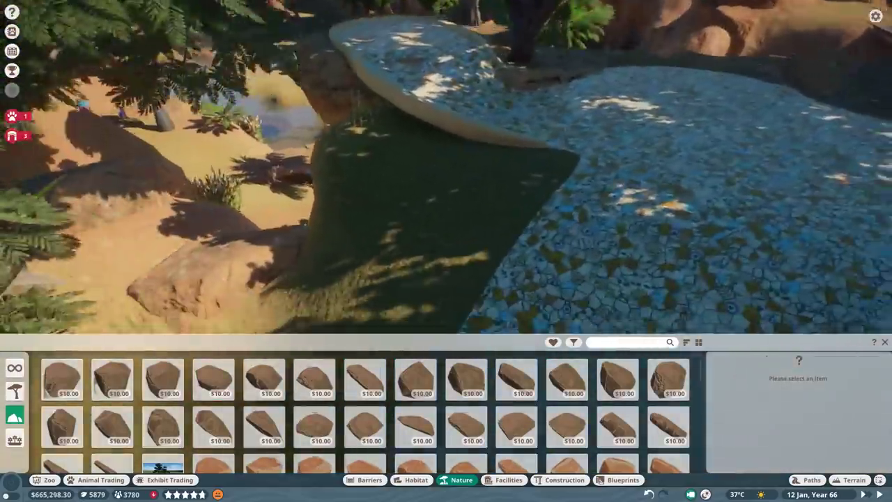
Step: Place and turn $10 desert rocks along the gravel path's edge
left_click(388, 209)
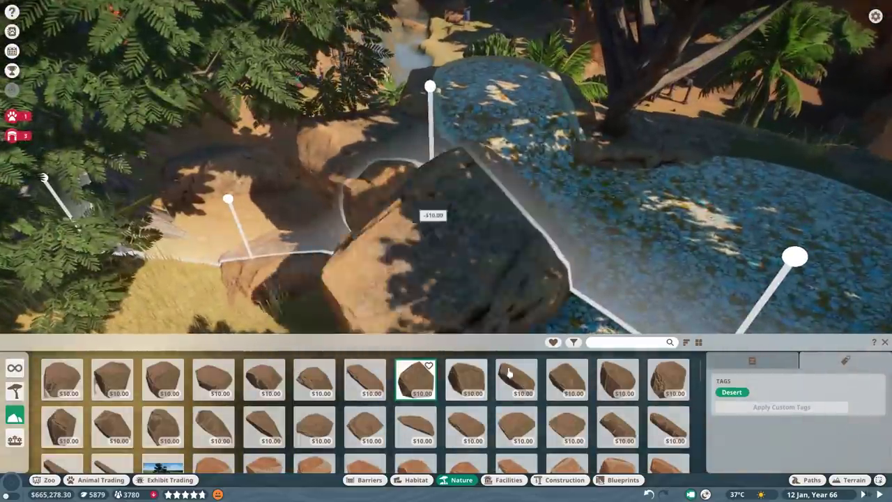
left_click(517, 380)
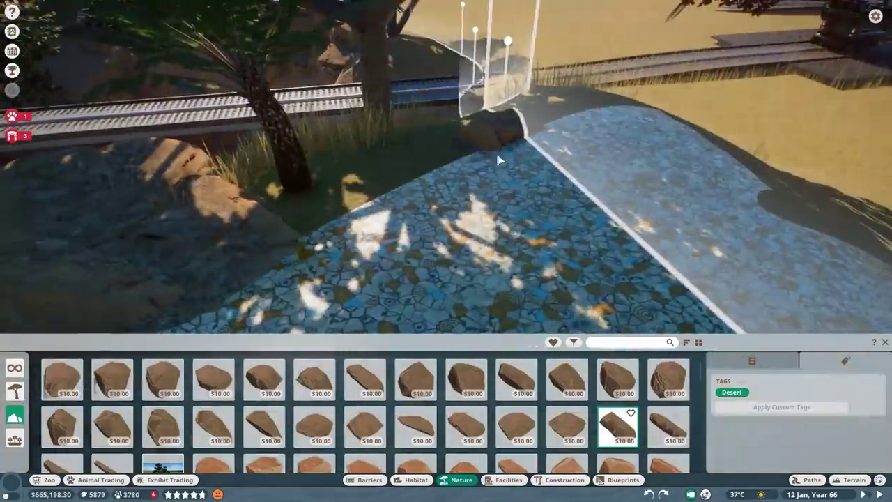
left_click_drag(390, 222, 543, 191)
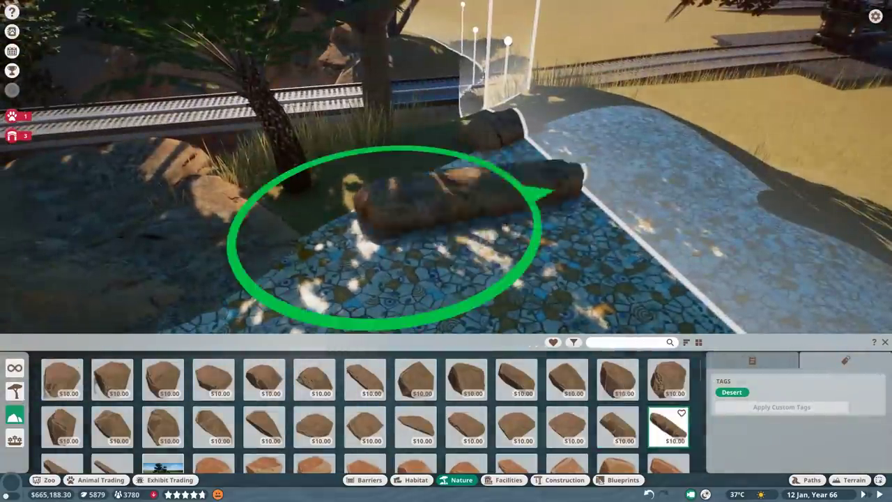
right_click(232, 245)
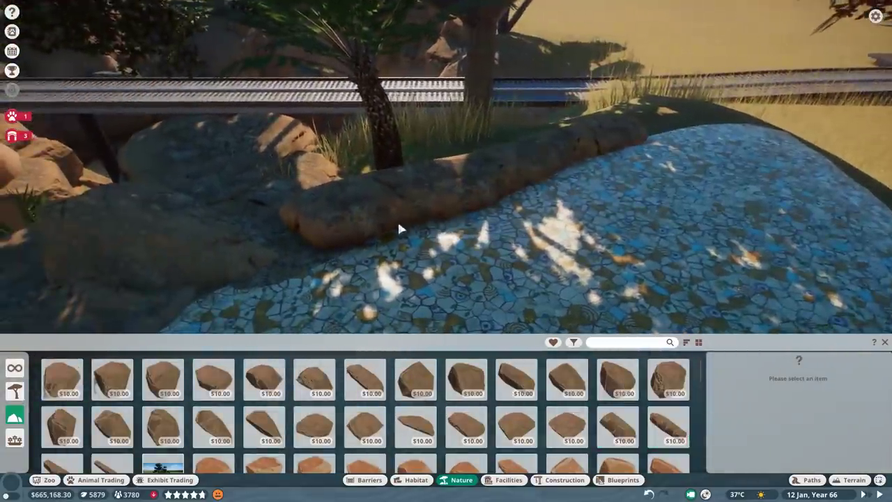
Step: Save the zoo from the game options and return to building
key("Escape")
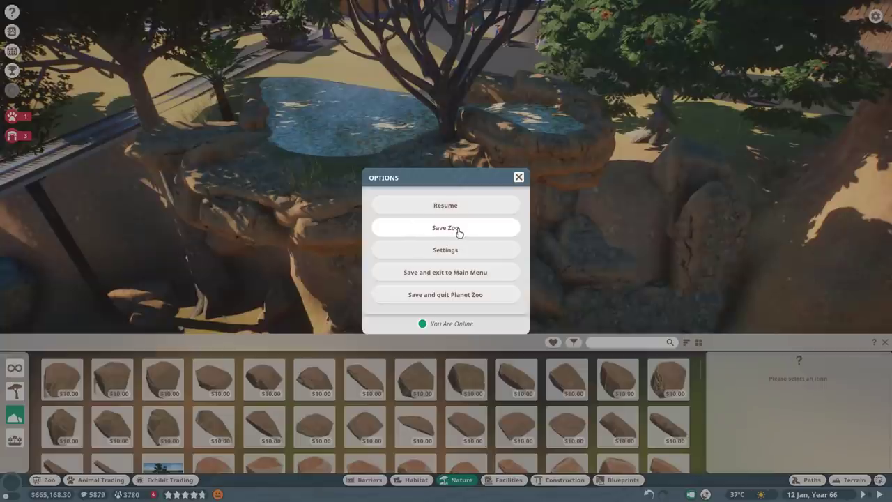
left_click(458, 233)
left_click(446, 284)
left_click(519, 177)
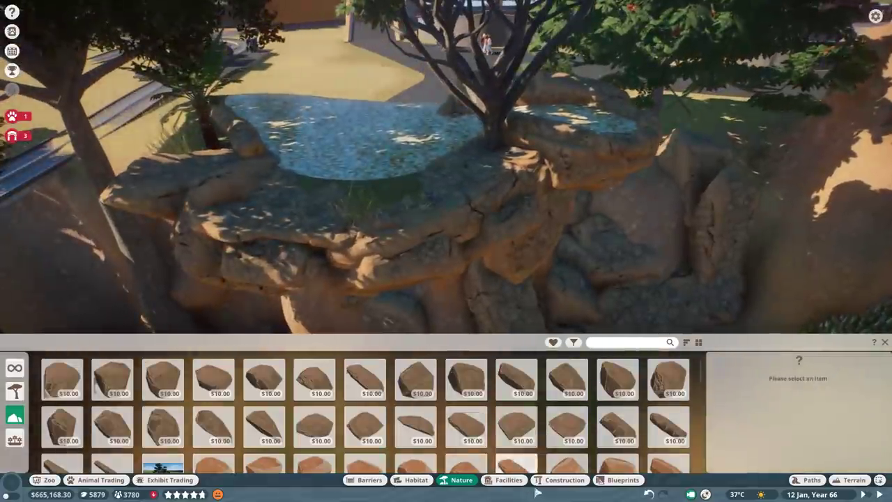
left_click(557, 480)
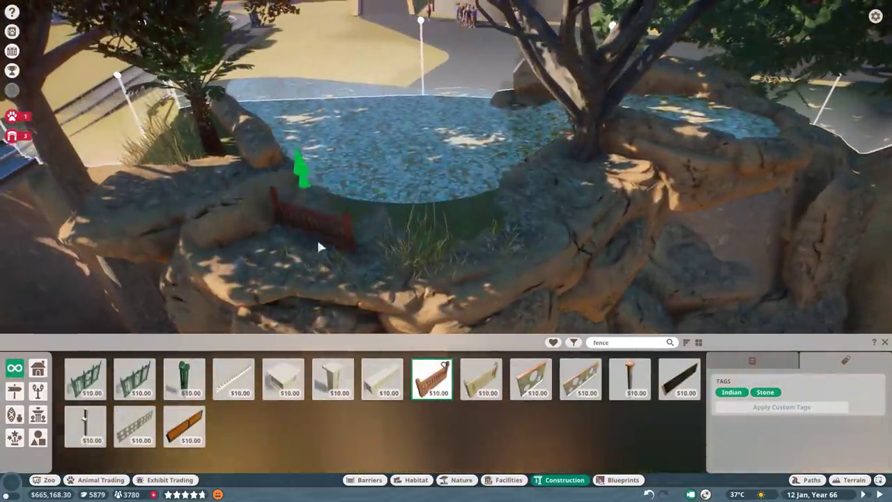
Step: Run a red Indian railing along the pool edge and past the grass
left_click_drag(317, 238, 494, 239)
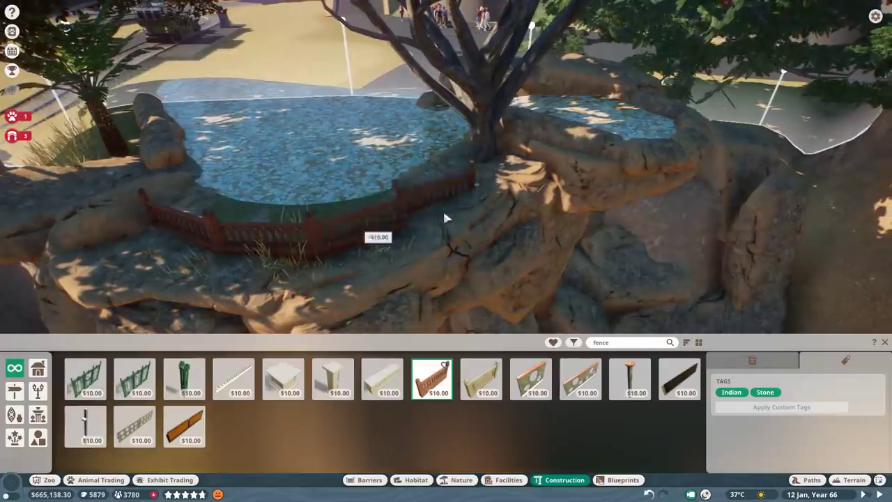
key("q")
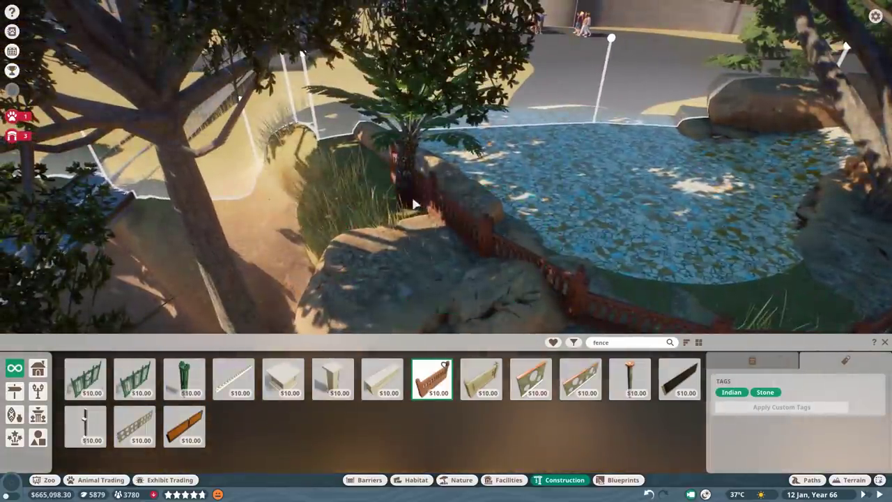
scroll(415, 203, "up", 3)
left_click_drag(416, 203, 418, 202)
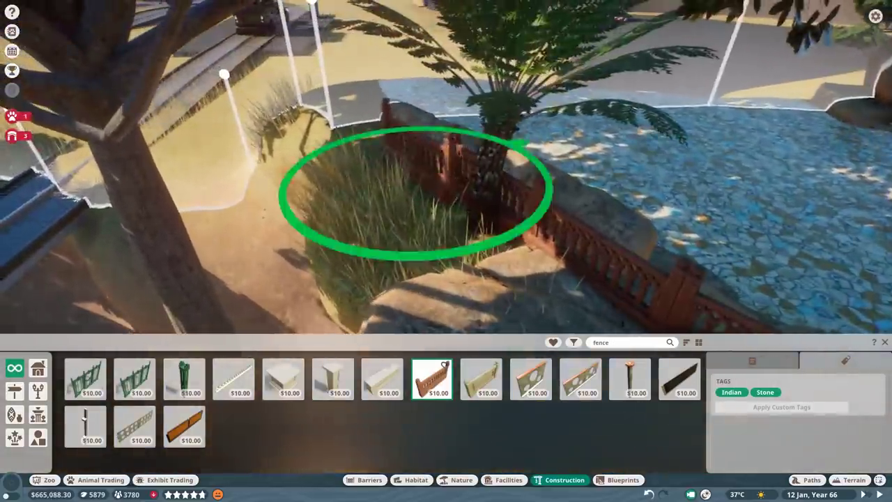
scroll(363, 129, "down", 5)
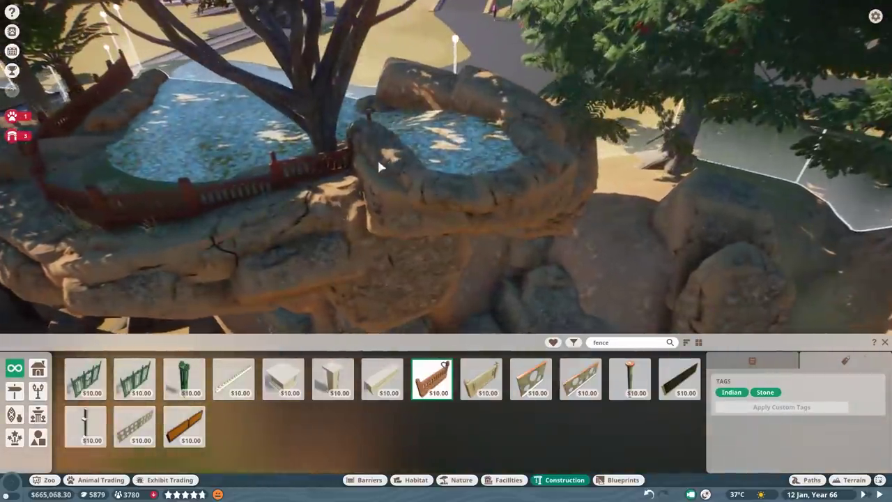
scroll(376, 195, "up", 3)
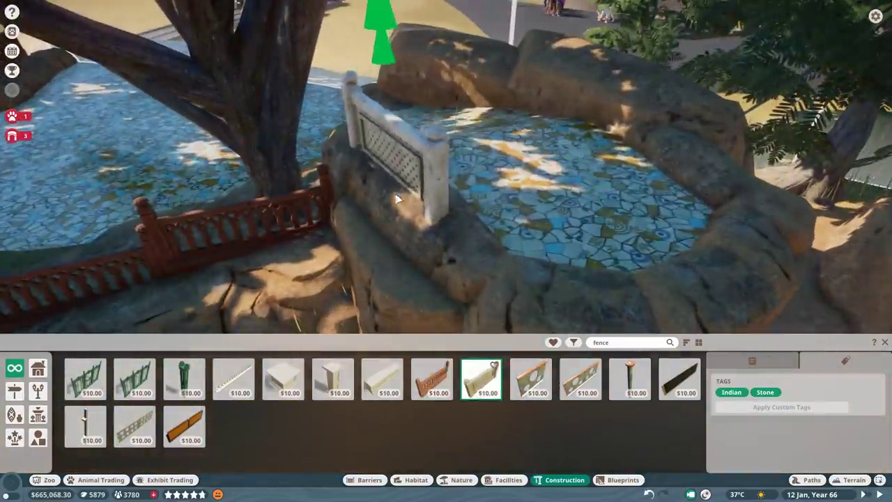
Step: Lay a white stone lattice fence around the smaller raised gravel bed
left_click(397, 198)
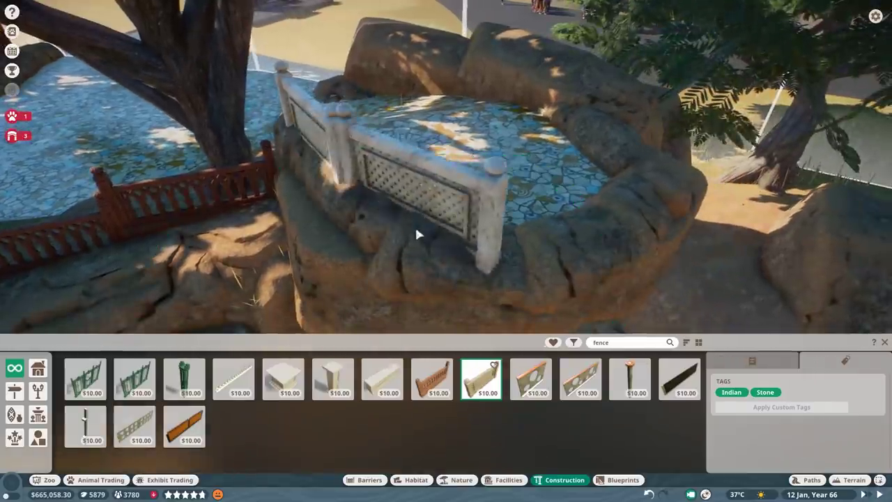
left_click_drag(585, 257, 399, 228)
left_click_drag(416, 192, 320, 187)
left_click_drag(535, 199, 344, 274)
key("Escape")
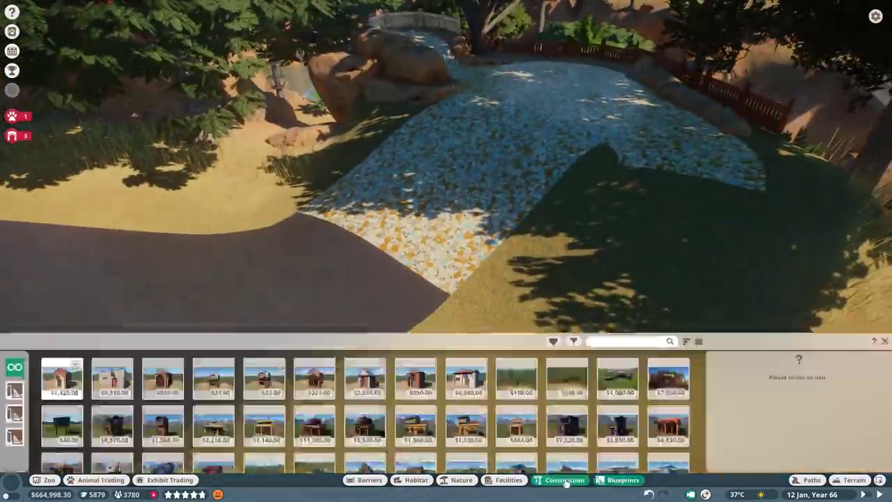
Step: Search construction pieces for 'log', then place a fallen log and a horizontal long log
left_click(509, 479)
left_click(564, 480)
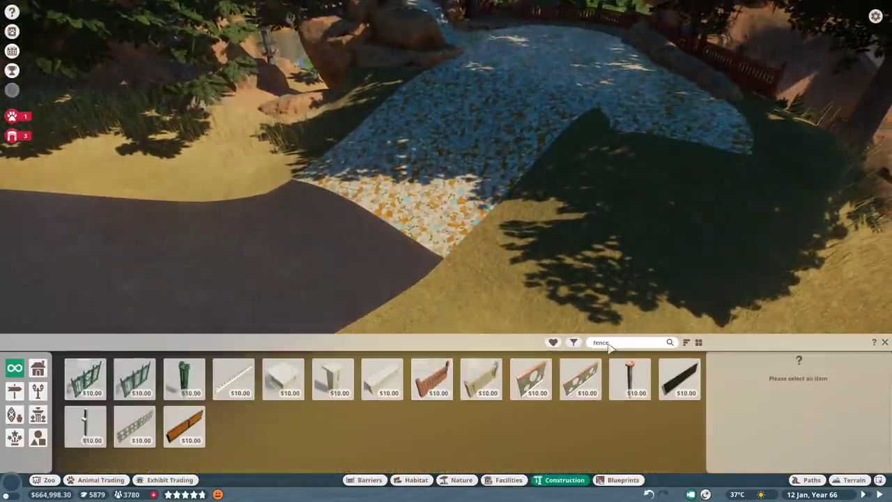
left_click(627, 342)
type("log")
left_click(283, 378)
left_click(518, 223)
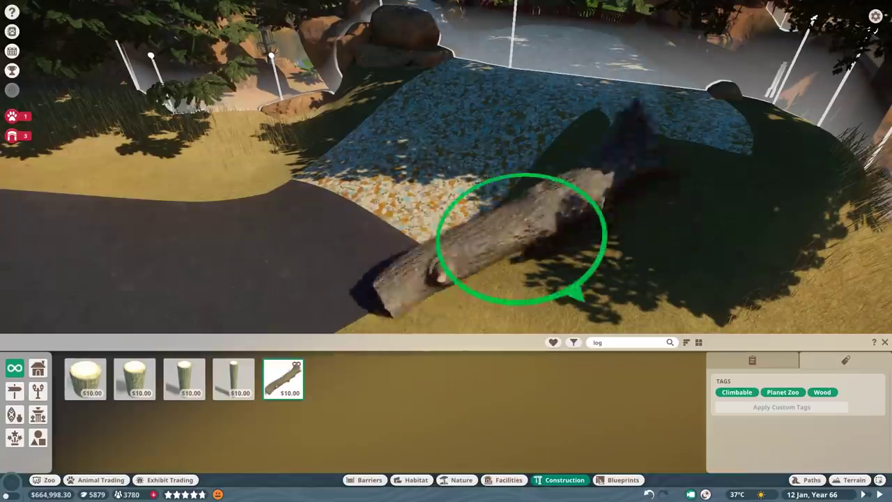
left_click(233, 378)
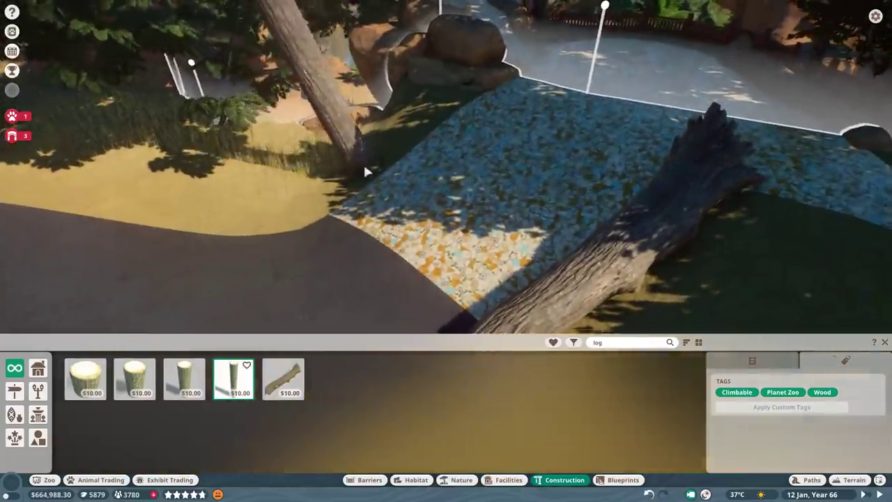
key("Tab")
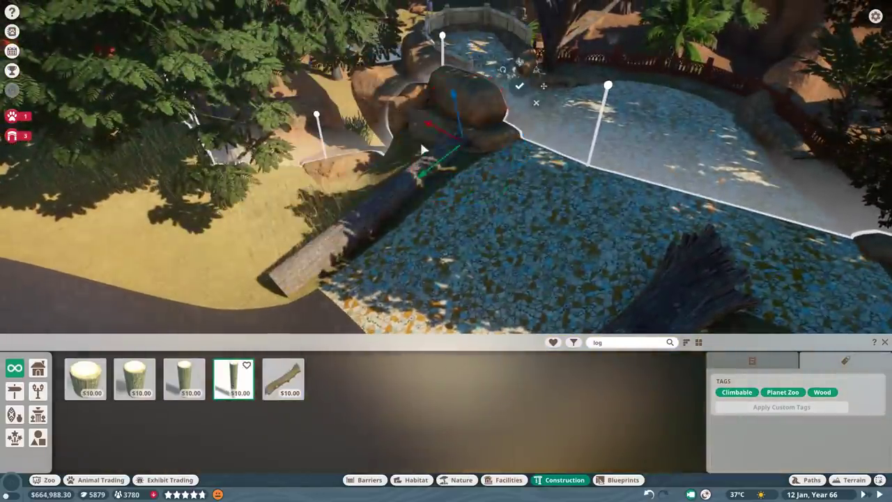
scroll(468, 183, "up", 2)
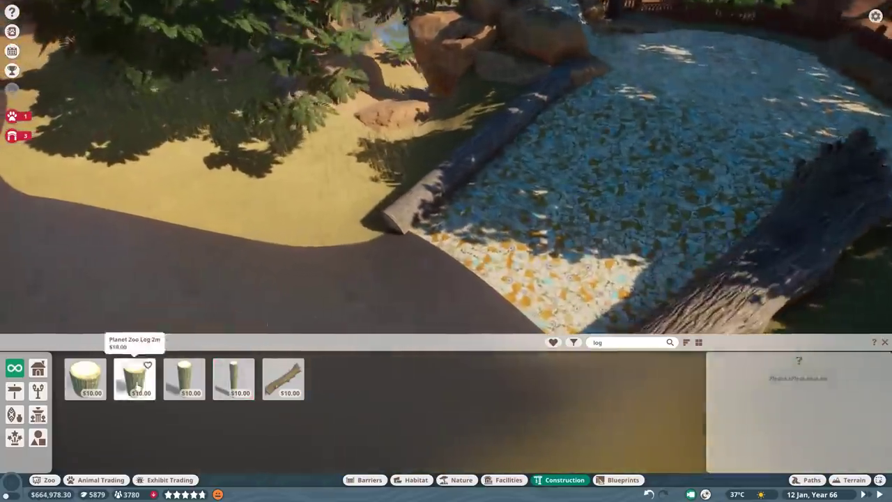
Step: Build a curving row of stacked 2m log stumps leading to the log
left_click(134, 378)
left_click(396, 256)
key("e")
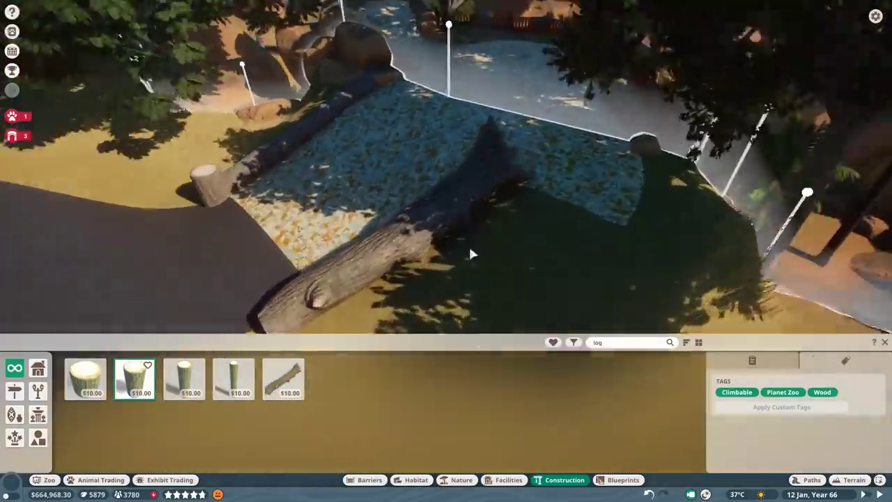
left_click(584, 210)
left_click(454, 222)
left_click(481, 231)
left_click(503, 245)
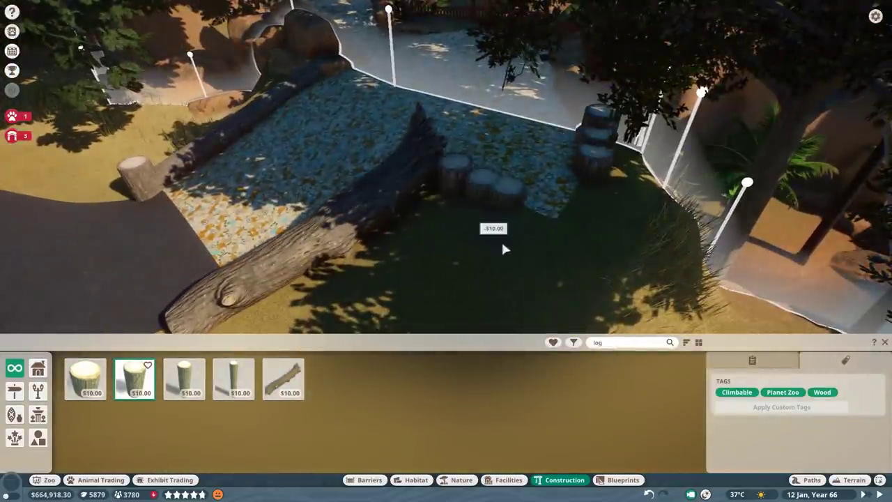
left_click(538, 252)
left_click(567, 235)
key("Escape")
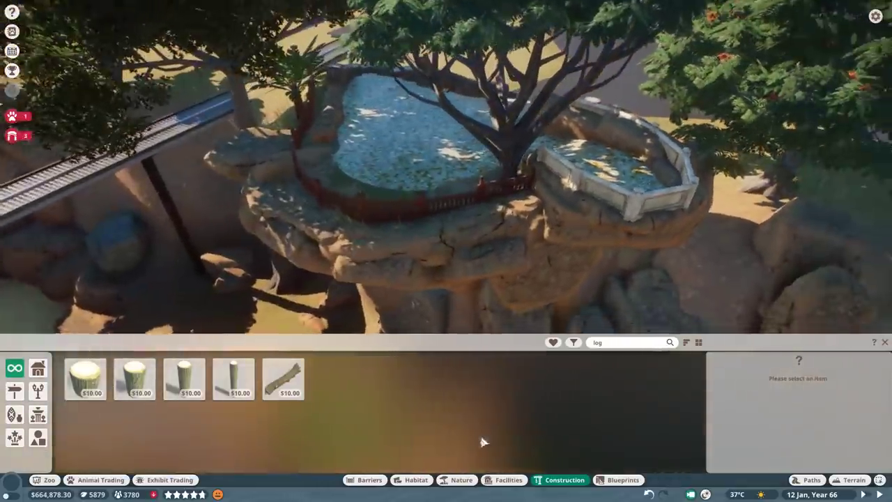
Step: Place the plain black $30 board beside the tree trunk in the gravel habitat
left_click(509, 479)
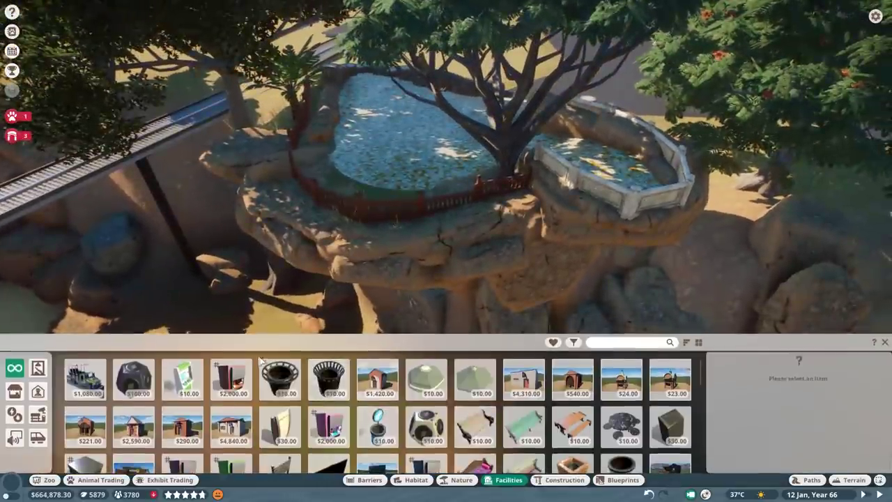
left_click(279, 380)
scroll(376, 415, "down", 1)
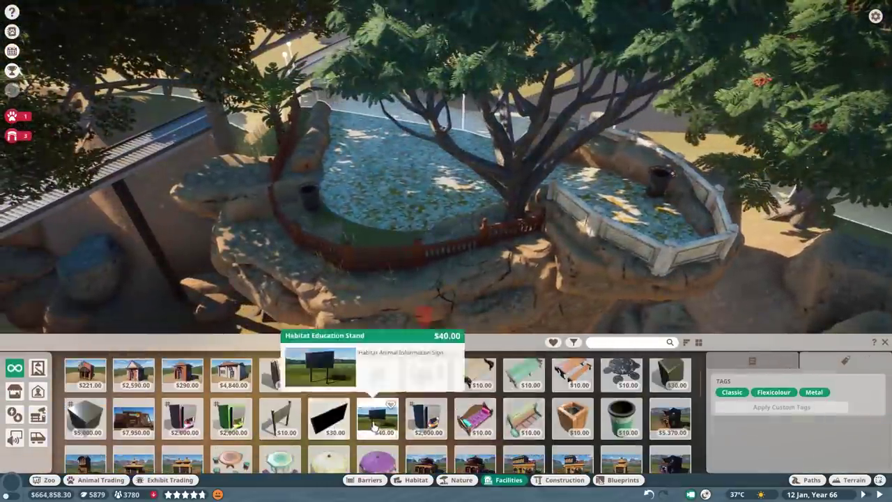
left_click(377, 414)
left_click(300, 187)
key("w")
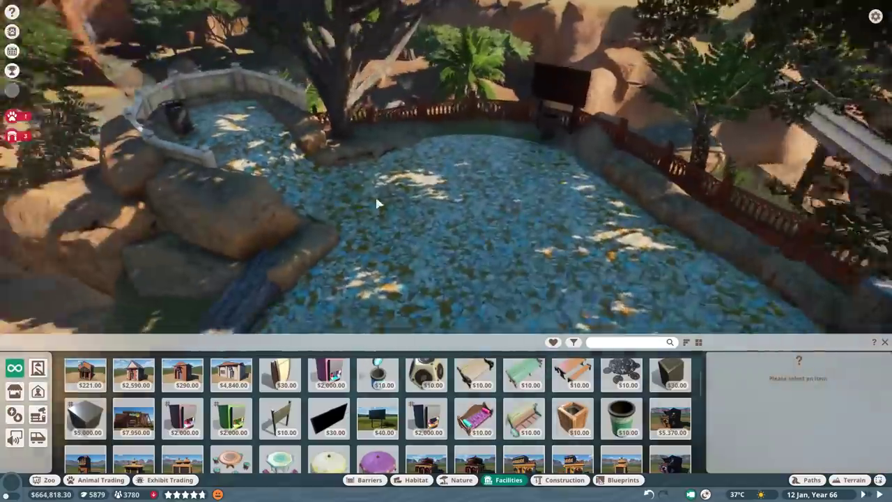
key("w")
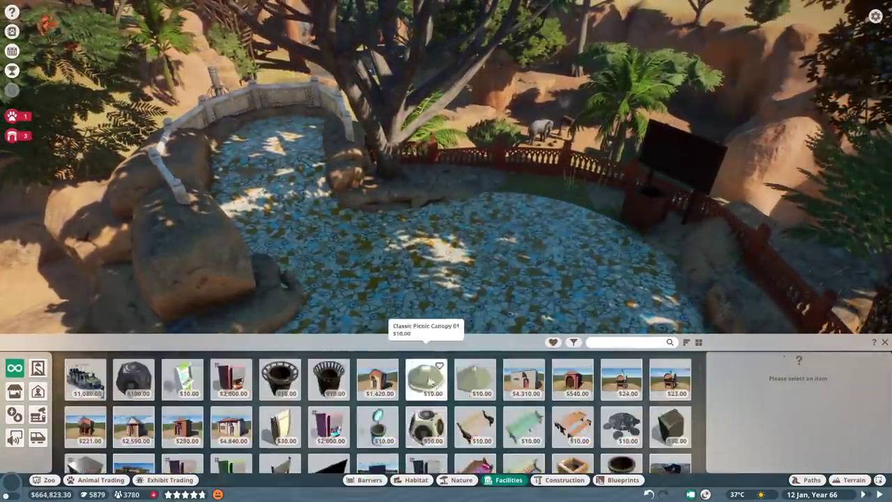
scroll(329, 415, "down", 1)
left_click(328, 405)
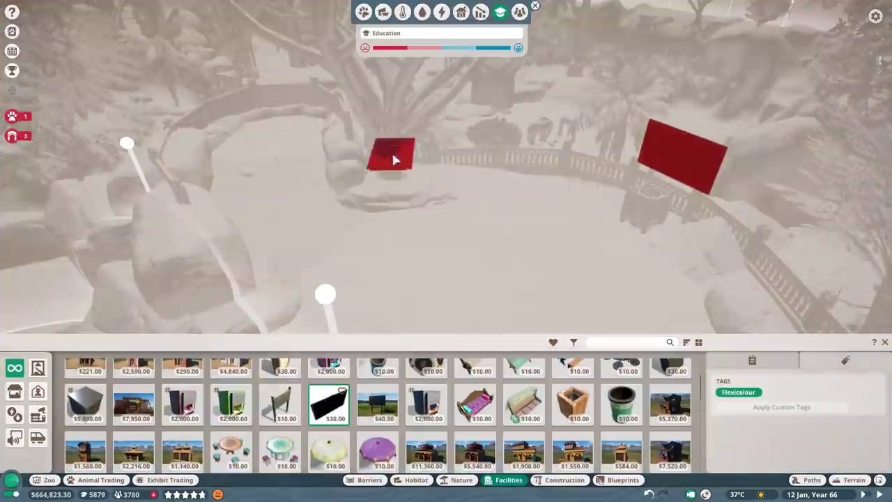
left_click(387, 143)
scroll(418, 174, "up", 3)
left_click_drag(469, 238, 399, 255)
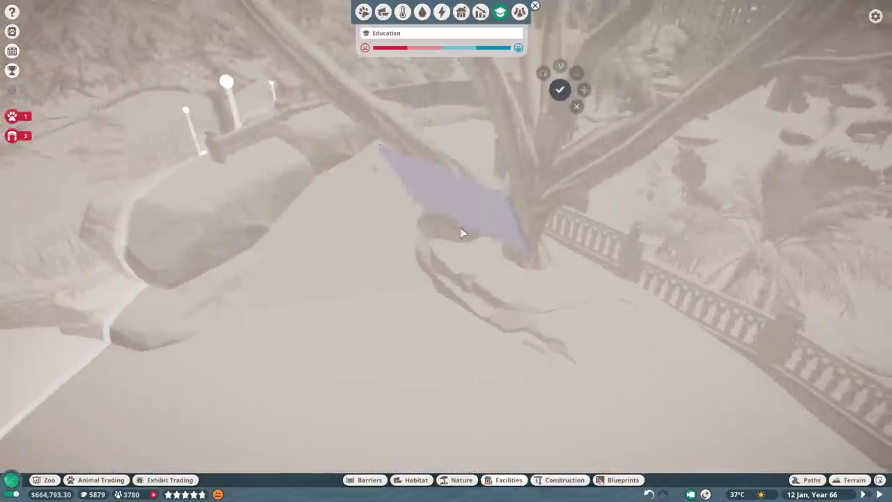
left_click(463, 228)
Step: Add a Gutter Pipe Down 2m under the board and recolour it black
left_click(606, 342)
key("BackSpace")
key("BackSpace")
key("BackSpace")
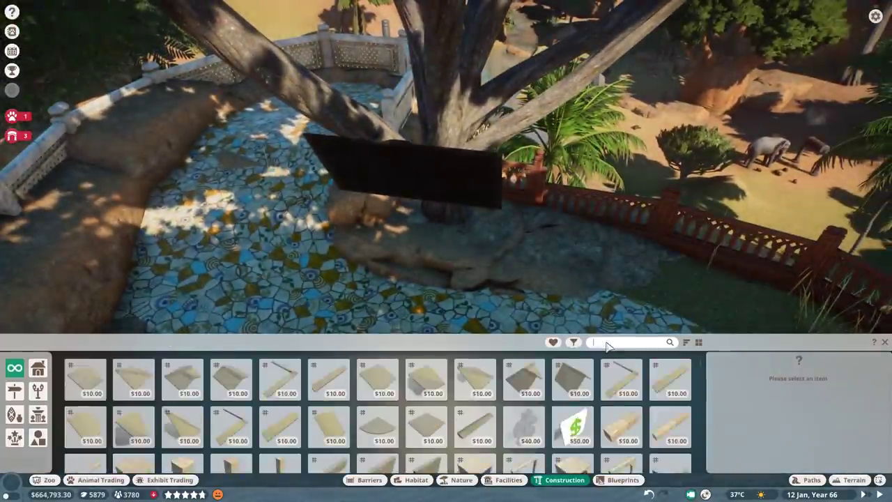
left_click(67, 391)
left_click(119, 388)
left_click(119, 414)
left_click(142, 393)
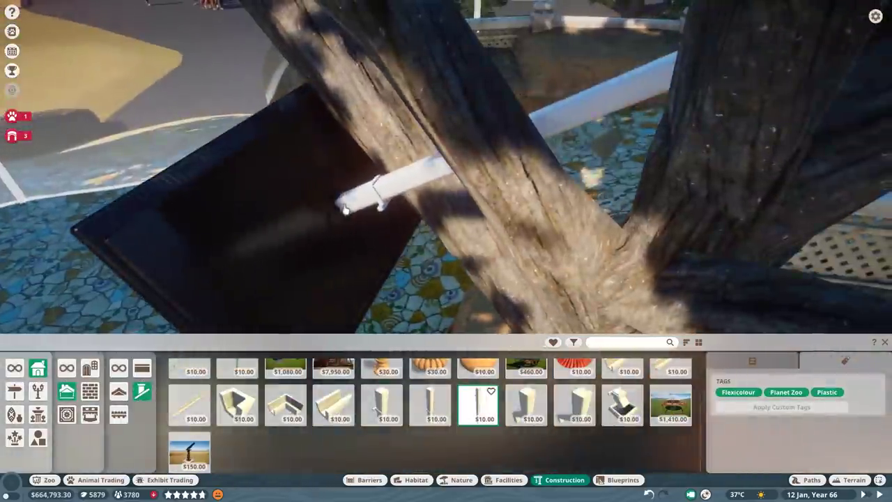
left_click(408, 193)
key("Tab")
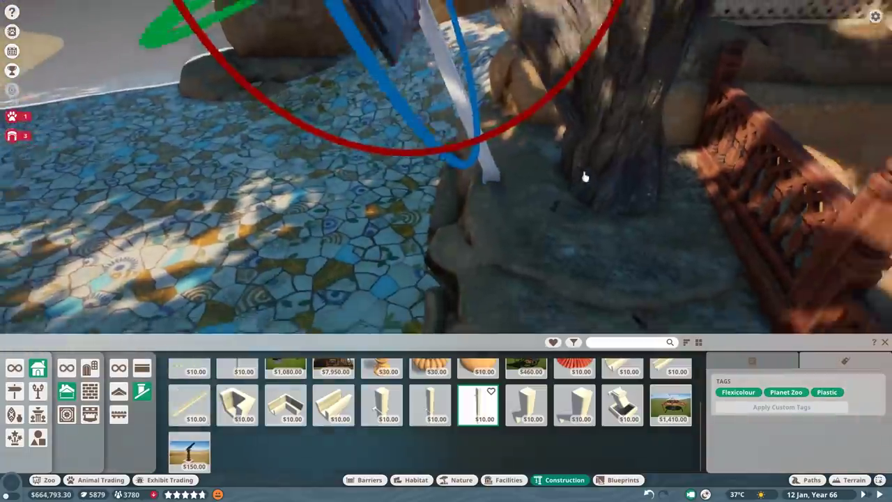
left_click(432, 130)
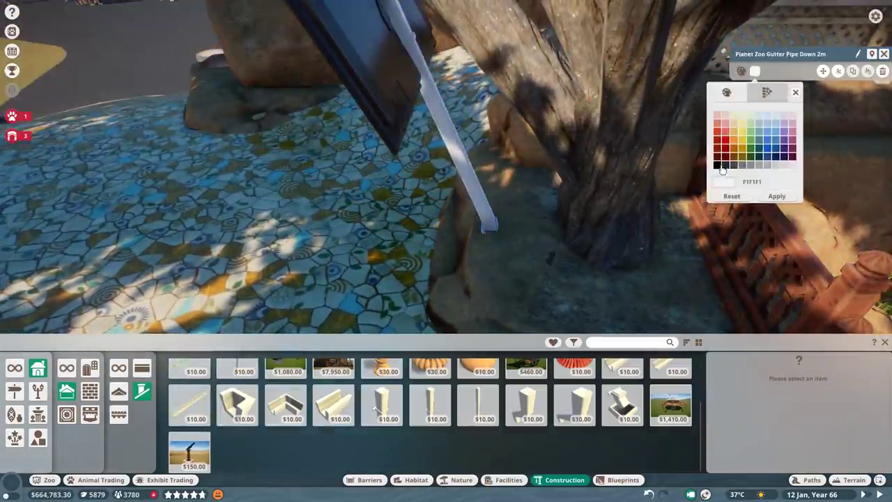
left_click(718, 165)
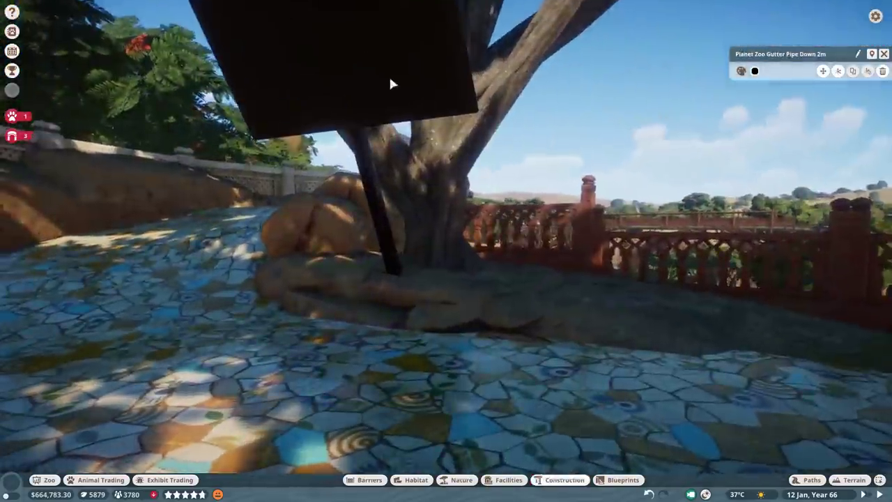
left_click(390, 81)
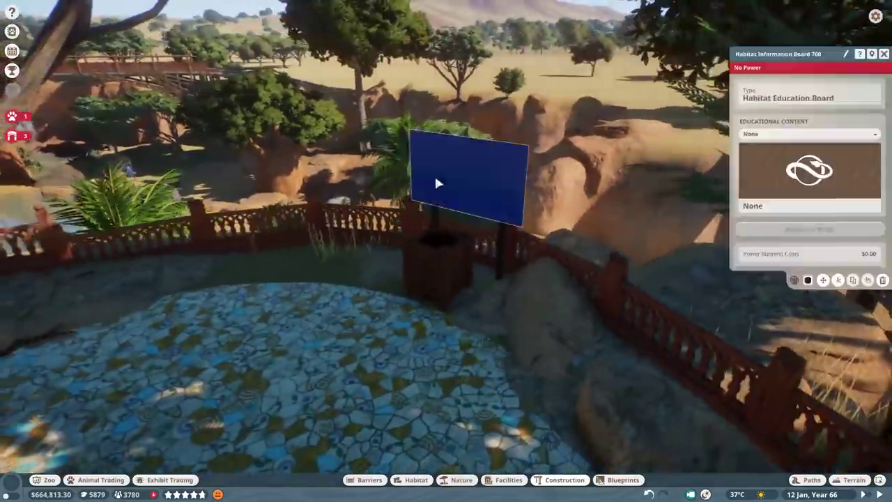
Step: Place a Habitat Education Stand in the habitat
left_click(508, 479)
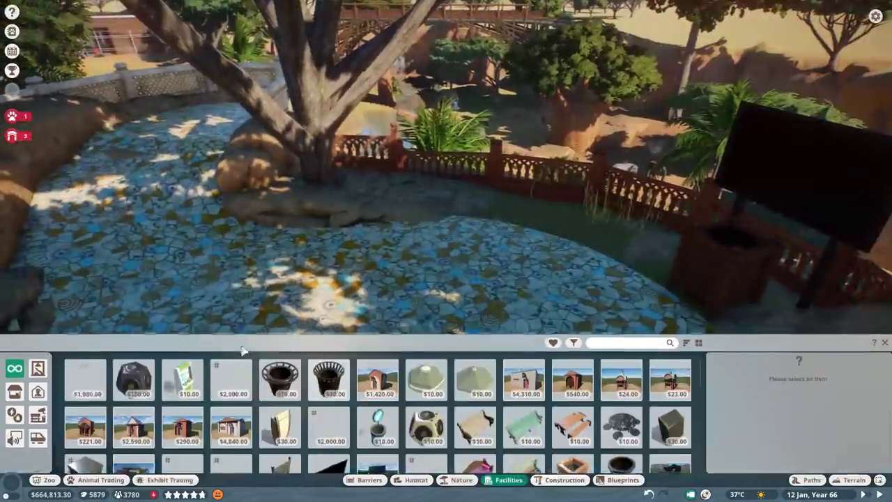
left_click(420, 384)
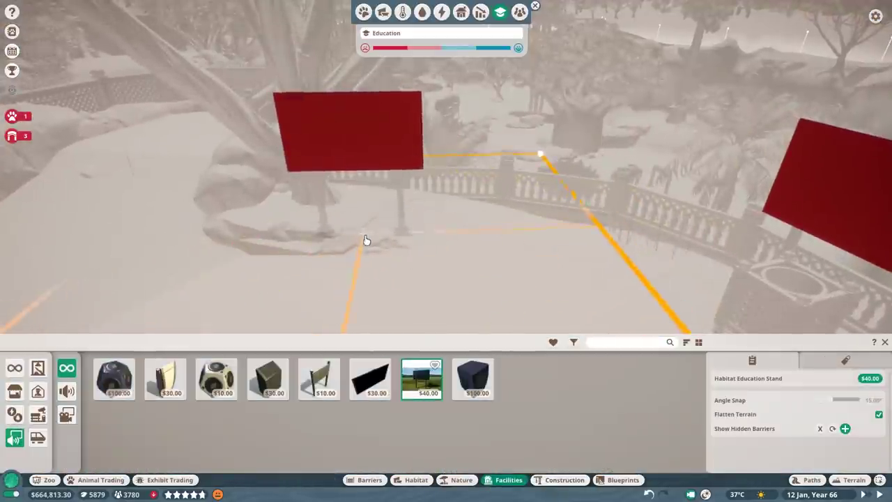
left_click(368, 241)
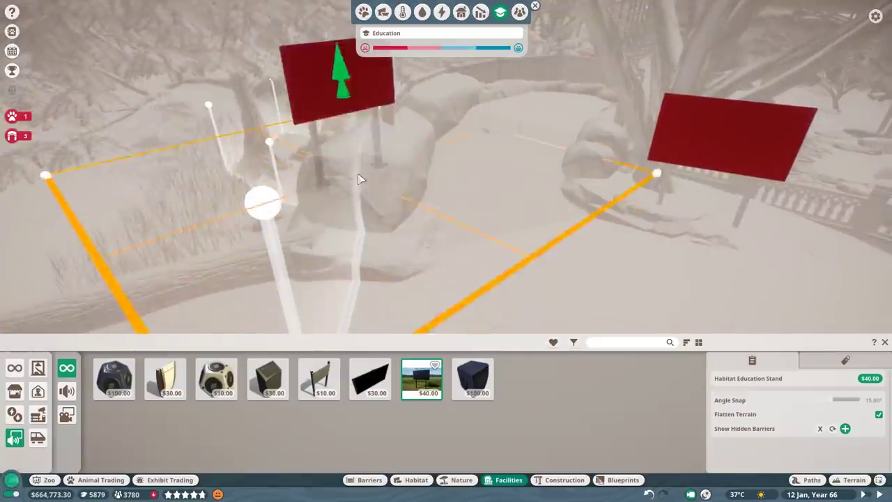
right_click(359, 180)
Step: Set the boards' educational content to Plains Zebra and Reticulated Giraffe
left_click(561, 143)
left_click(782, 134)
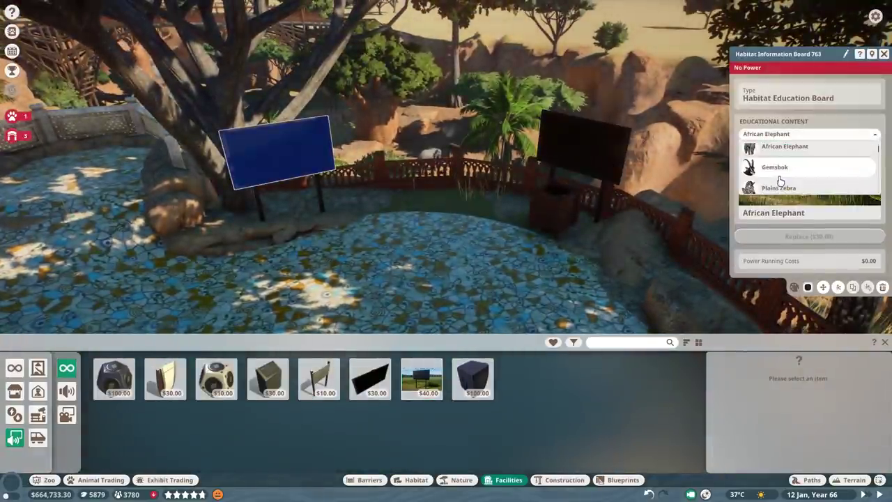
left_click(777, 188)
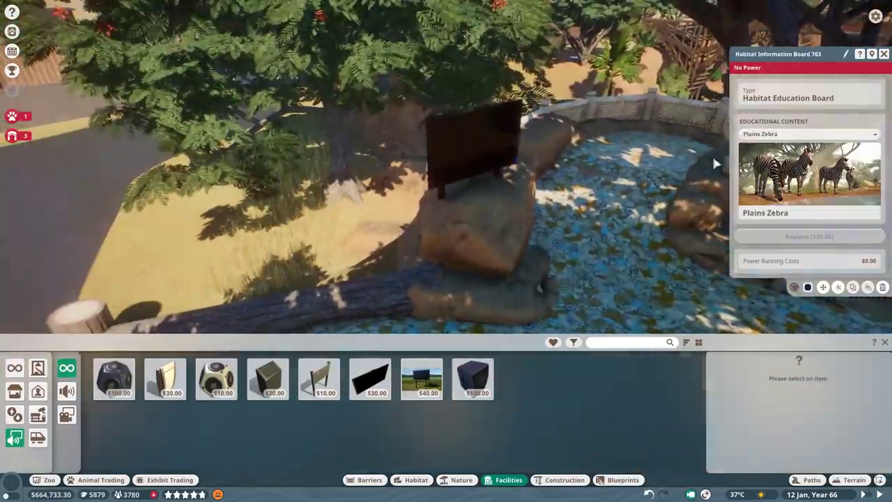
left_click(799, 181)
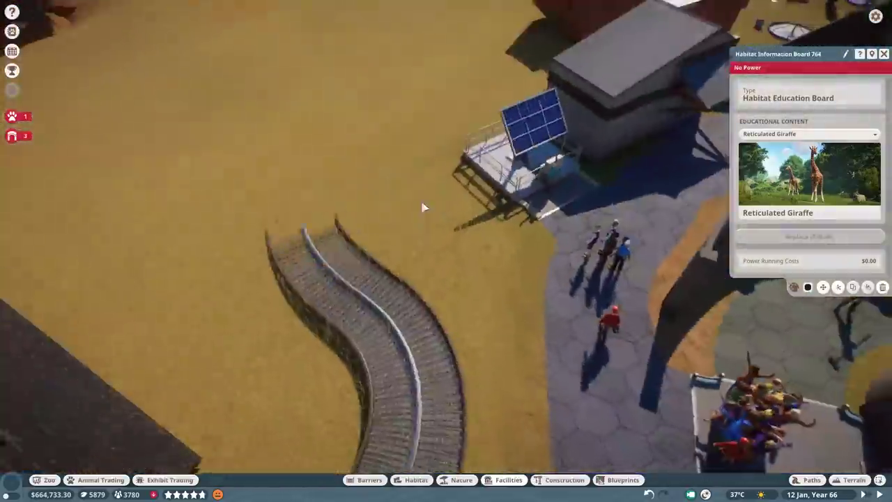
Step: Check the solar panel's power range and place a Transformer right beside it
left_click(582, 174)
left_click(762, 207)
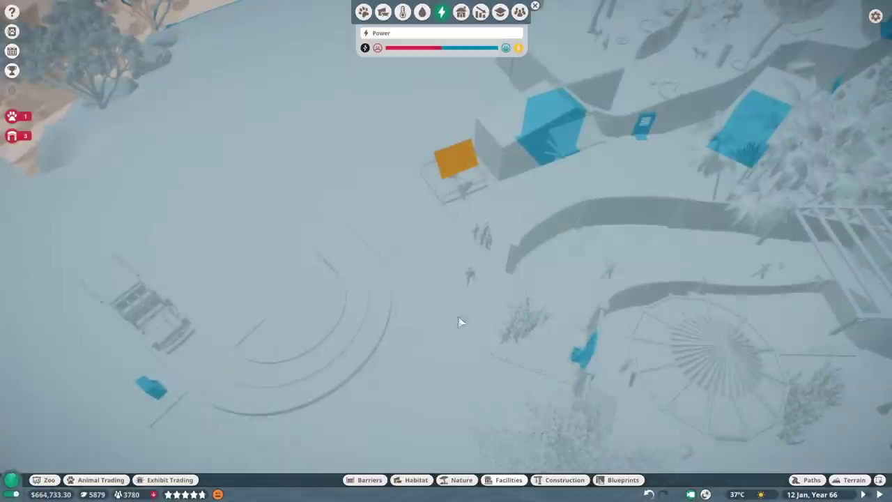
key("f")
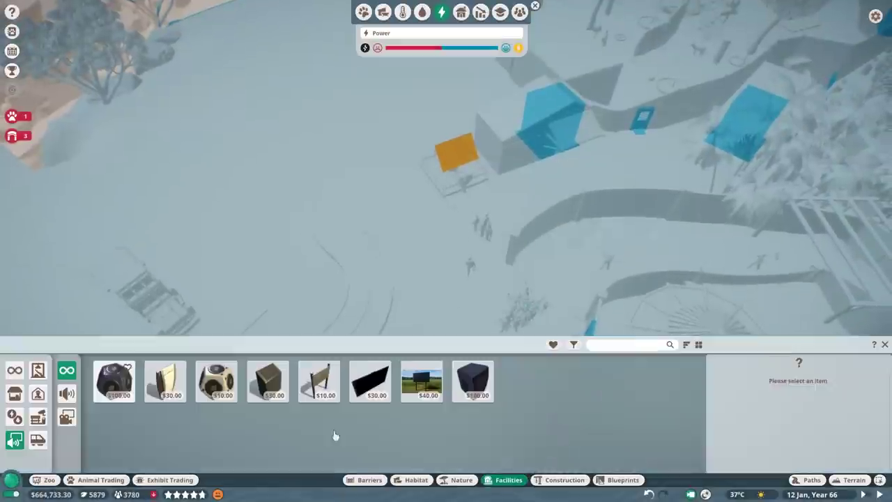
left_click(14, 414)
left_click(166, 378)
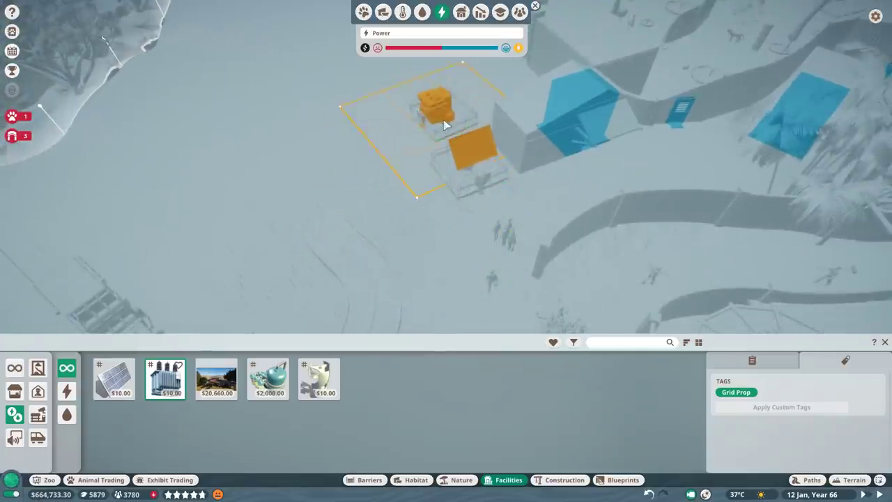
left_click(421, 14)
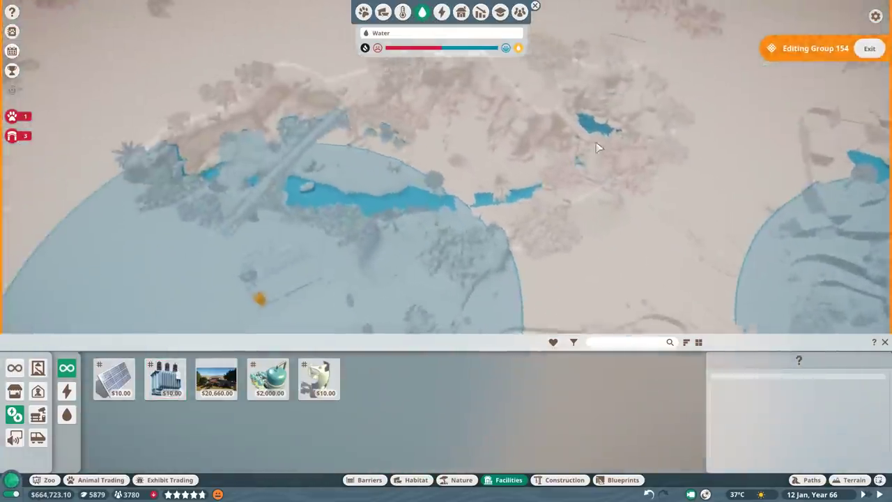
key("Escape")
key("Escape")
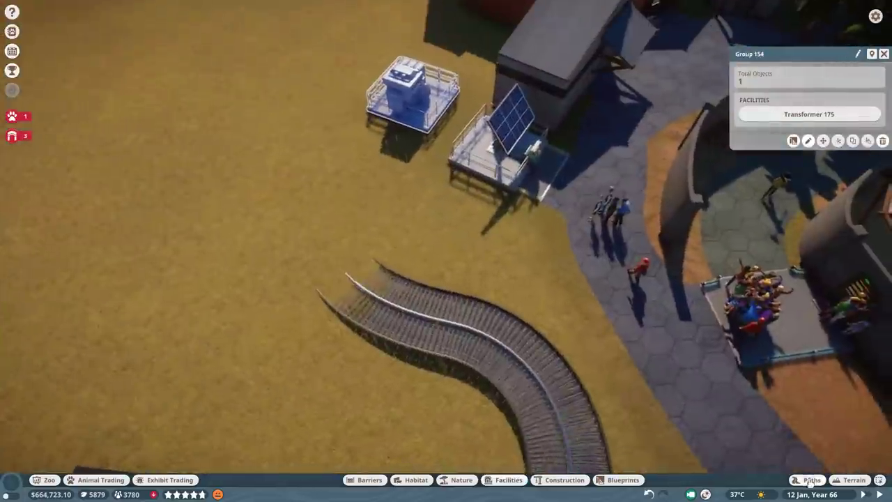
Step: Pick up the guest trapped by the round pavilion and carry them to an open path
key("p")
key("d")
left_click(425, 209)
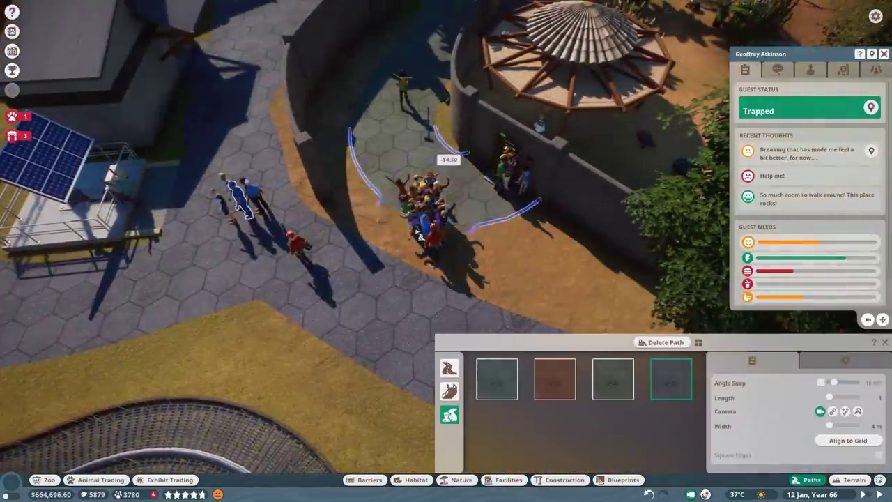
scroll(421, 235, "down", 5)
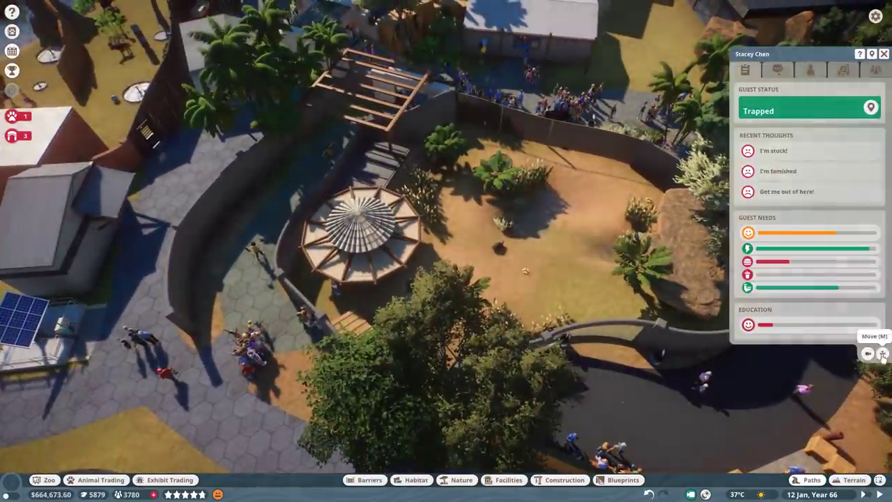
left_click(882, 354)
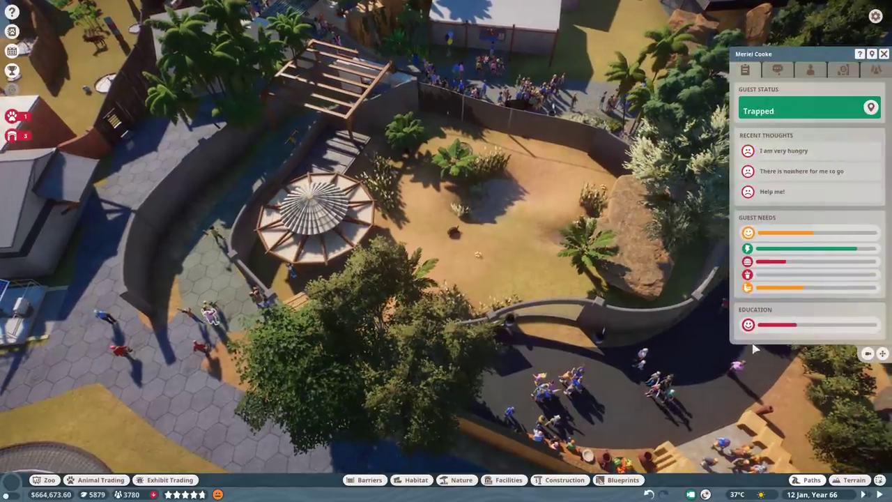
key("w")
key("a")
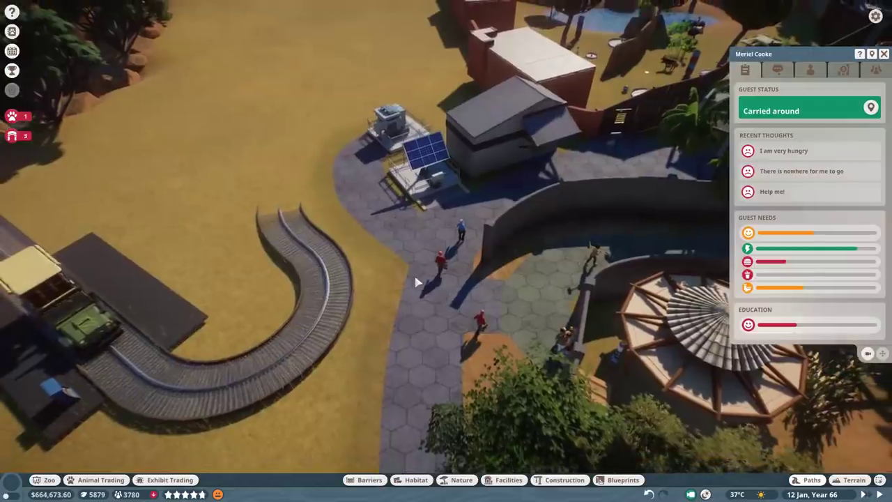
key("Escape")
key("a")
key("w")
scroll(408, 253, "up", 5)
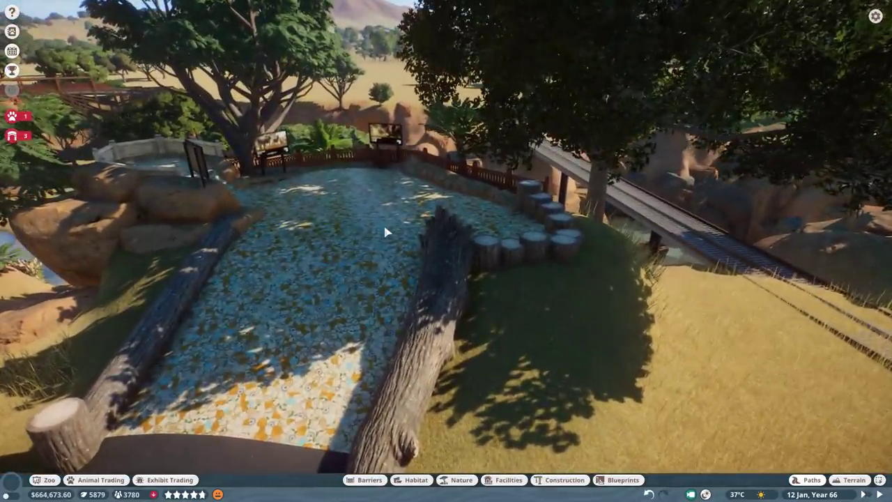
Step: Fly back past the tapir and train track to the gravel habitat and choose the $10 wooden bench
scroll(386, 232, "down", 5)
key("w")
scroll(386, 232, "up", 5)
key("w")
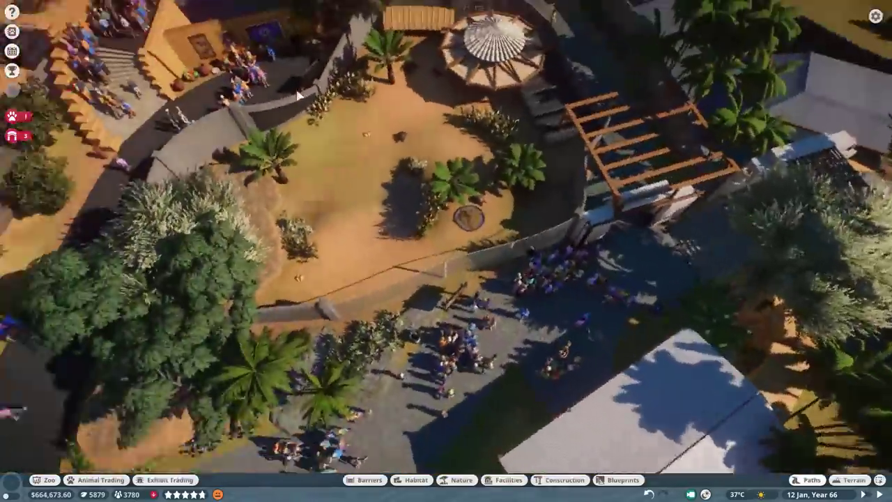
key("w")
key("w")
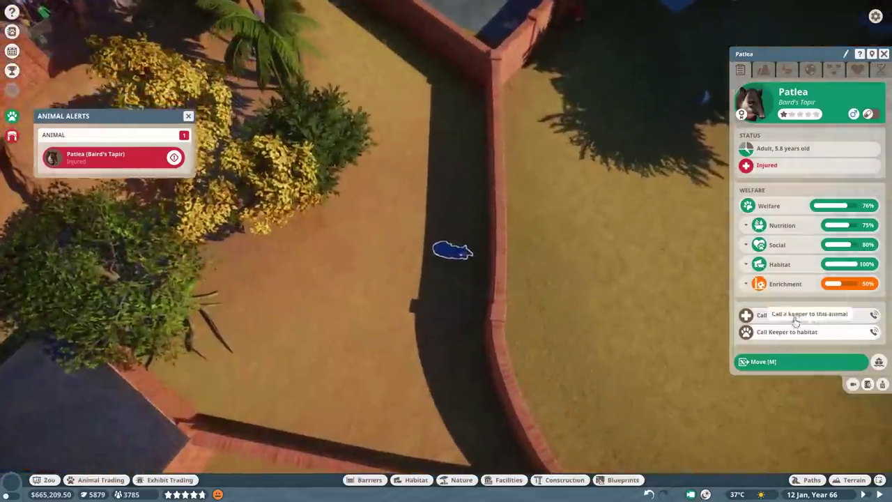
scroll(454, 161, "down", 3)
key("Escape")
scroll(459, 175, "up", 3)
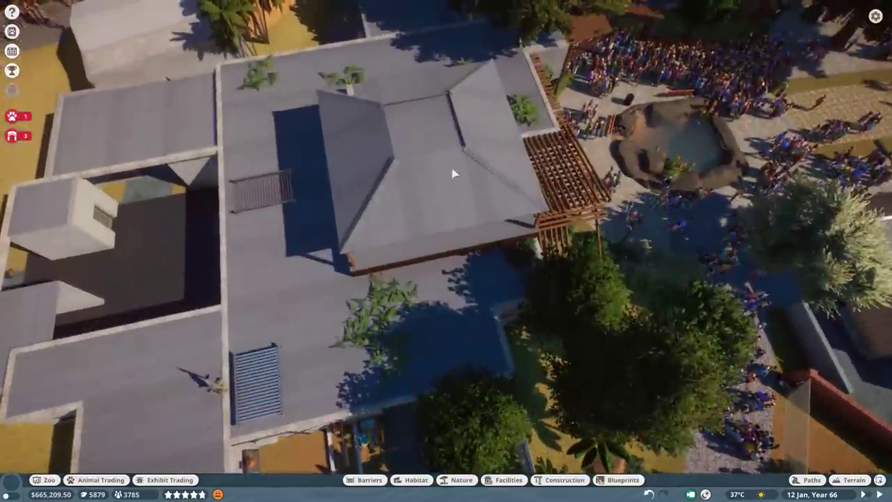
key("w")
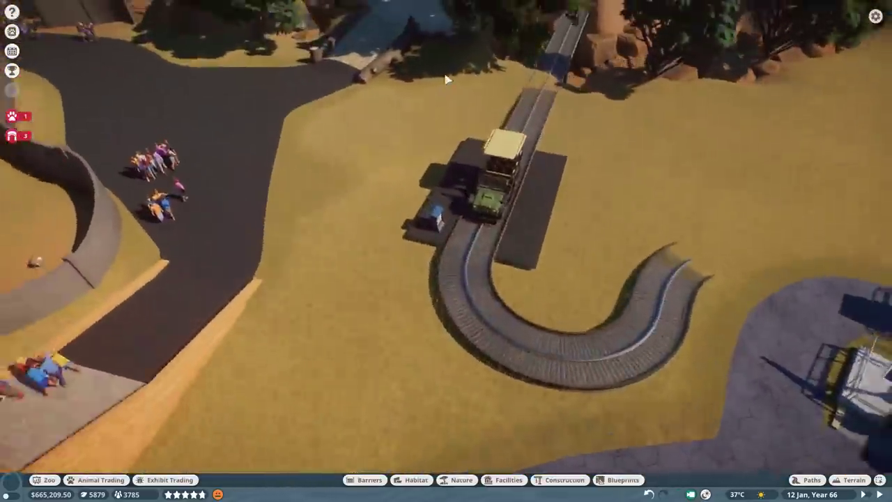
key("w")
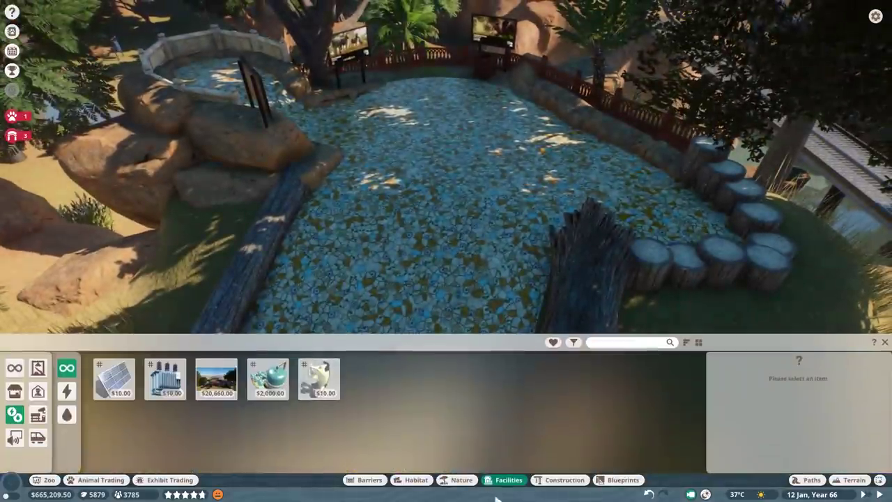
left_click(477, 426)
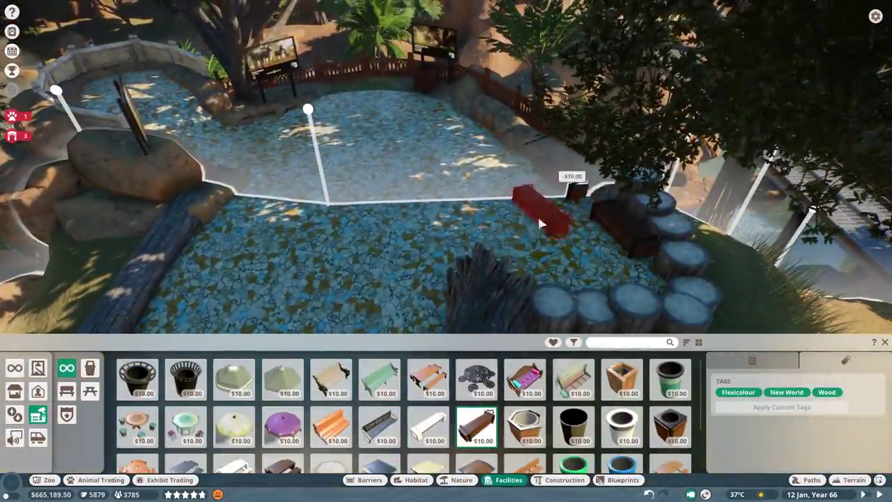
Step: Cancel the bench, browse other facilities like the umbrella and $30 black item, then deselect
key("s")
key("Escape")
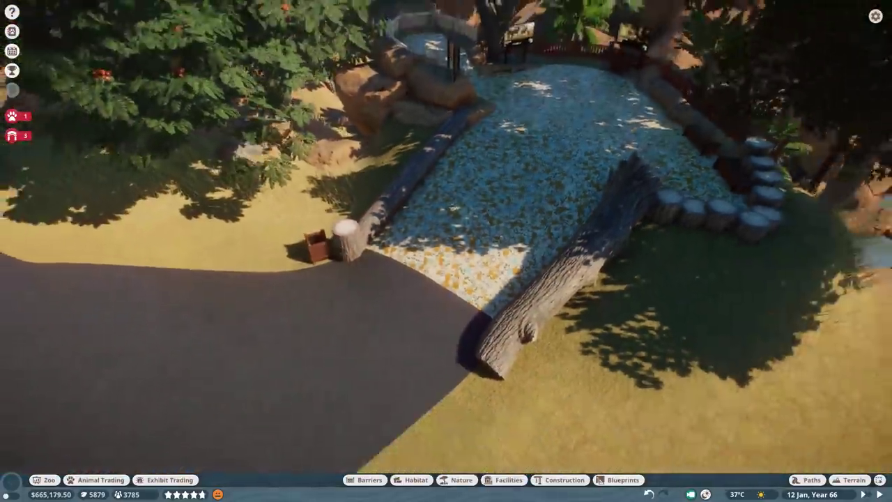
scroll(471, 213, "up", 10)
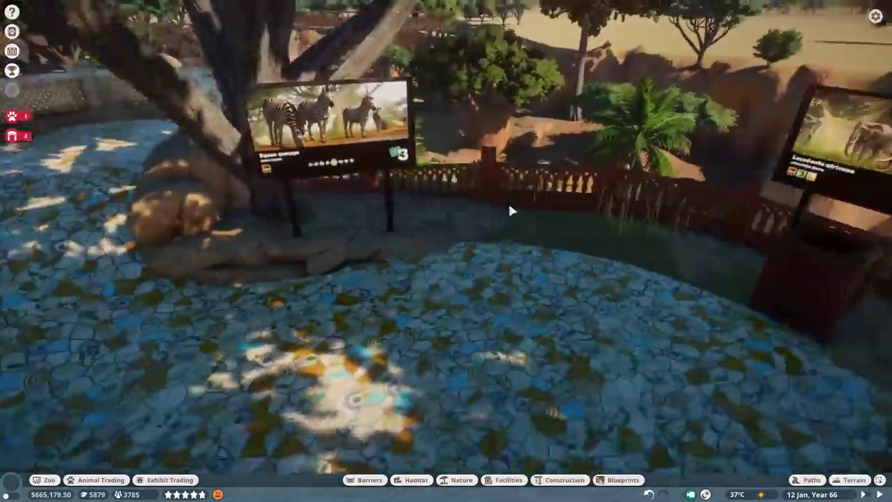
scroll(514, 211, "down", 3)
left_click(509, 480)
left_click(38, 414)
left_click(233, 378)
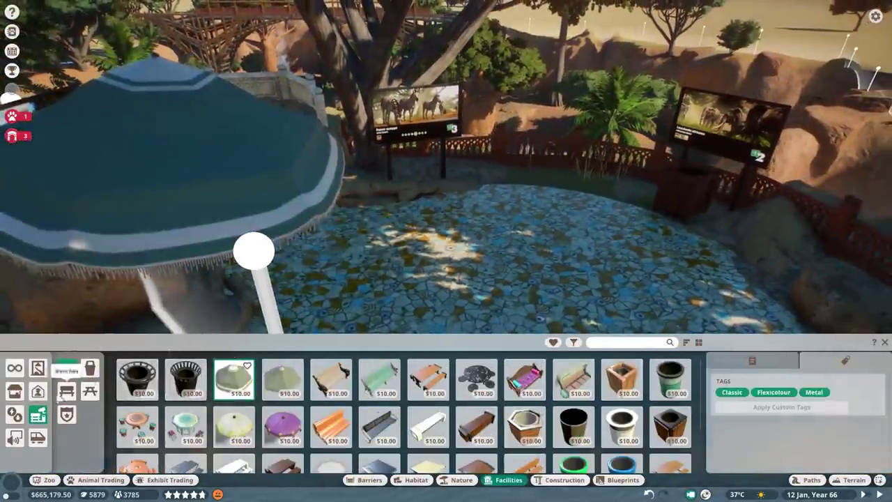
left_click(670, 423)
right_click(406, 283)
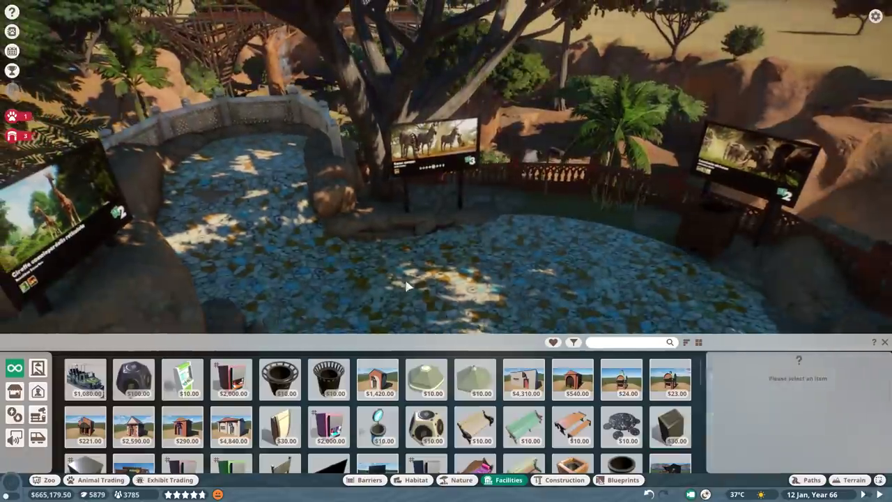
Step: Pan and zoom the view over to the canyon railway bridge
scroll(405, 286, "down", 1)
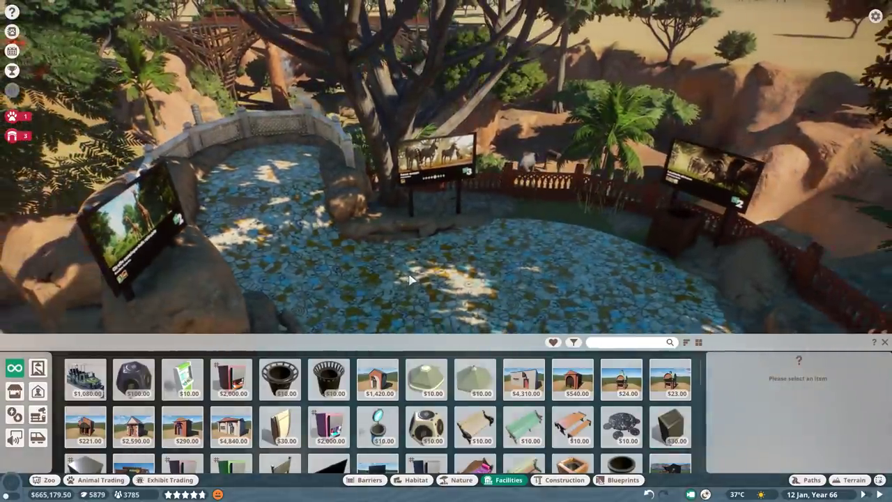
left_click_drag(410, 278, 376, 254)
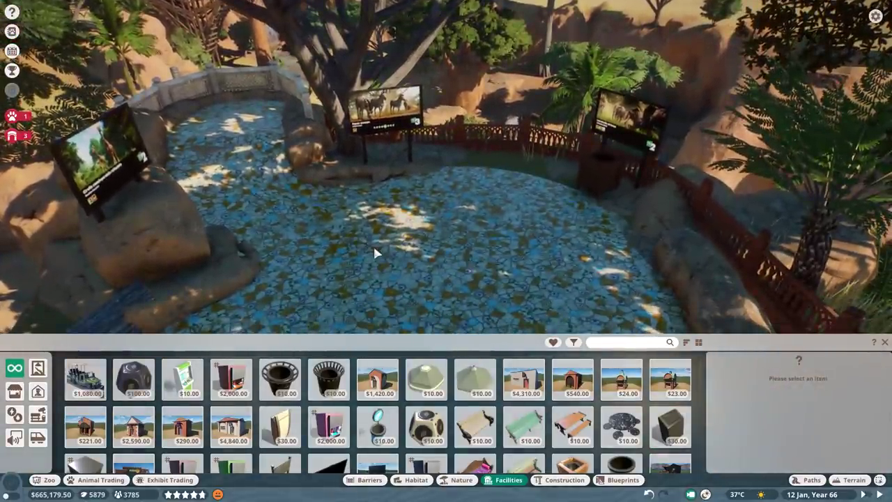
scroll(418, 418, "down", 1)
scroll(350, 236, "down", 5)
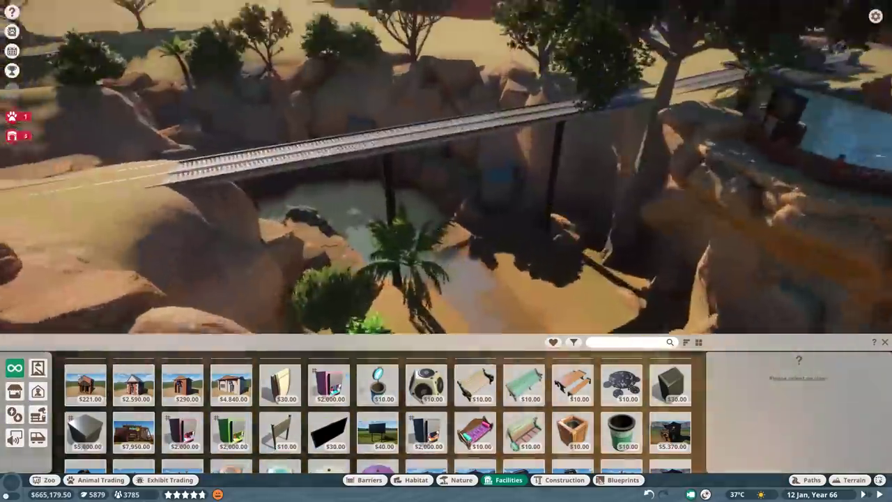
scroll(414, 202, "up", 3)
Step: Search construction for 'log' and lay a long wooden log along the bridge edge
key("5")
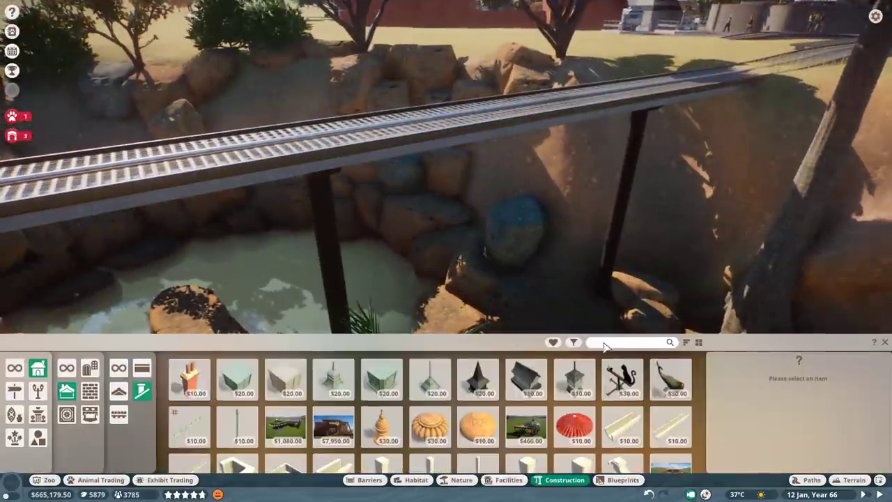
left_click(603, 343)
type("log")
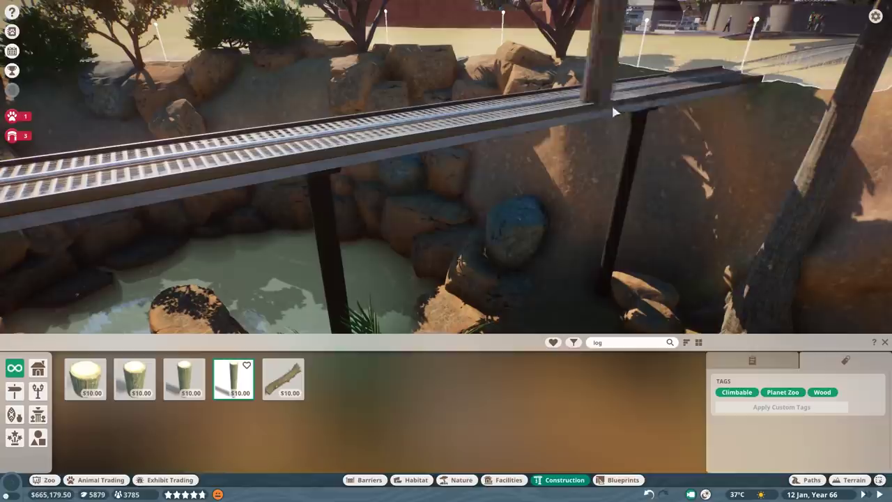
type("q")
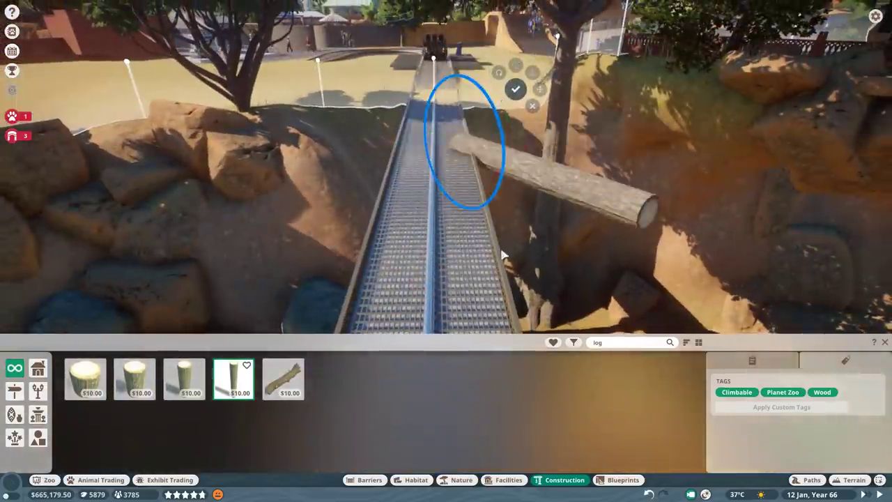
type("q")
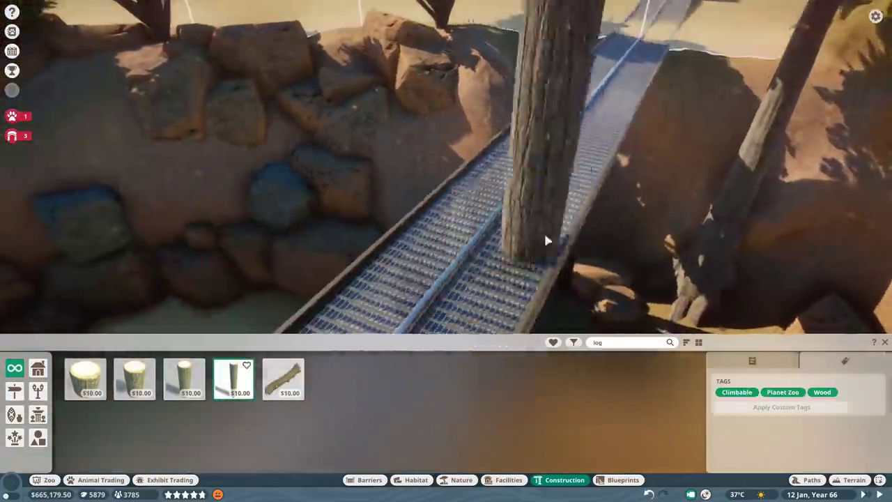
type("z")
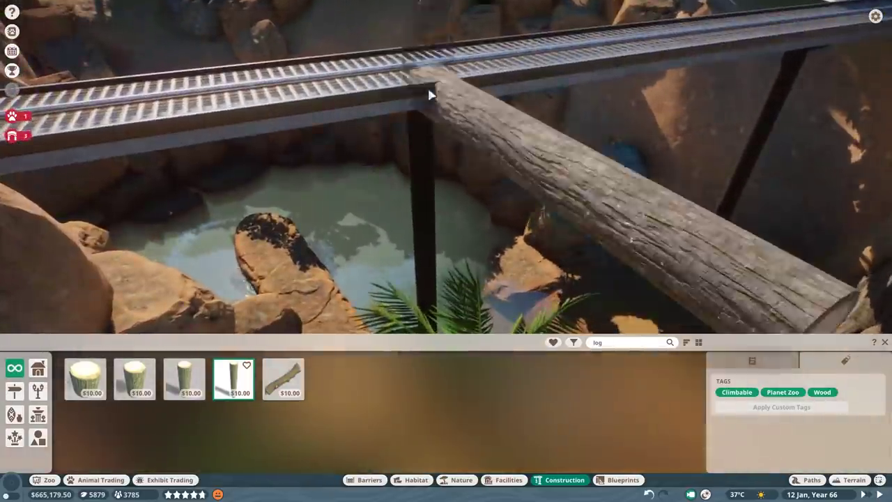
type("s")
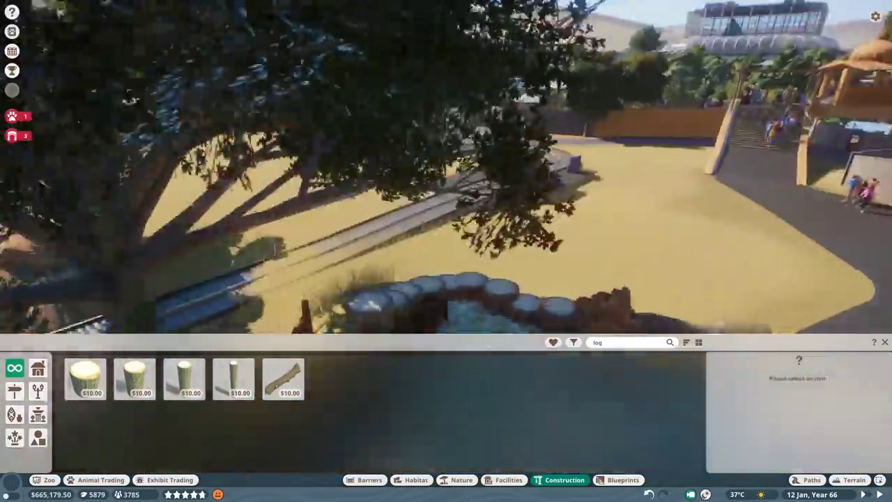
scroll(433, 262, "down", 5)
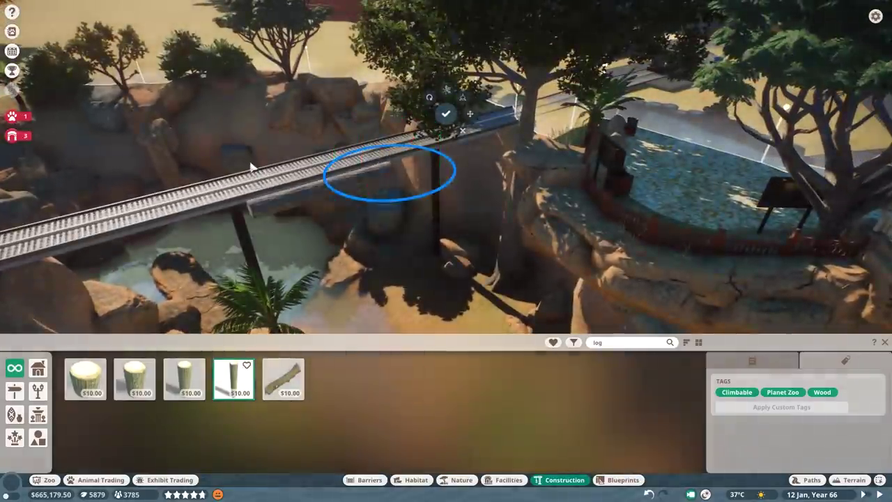
scroll(252, 168, "up", 5)
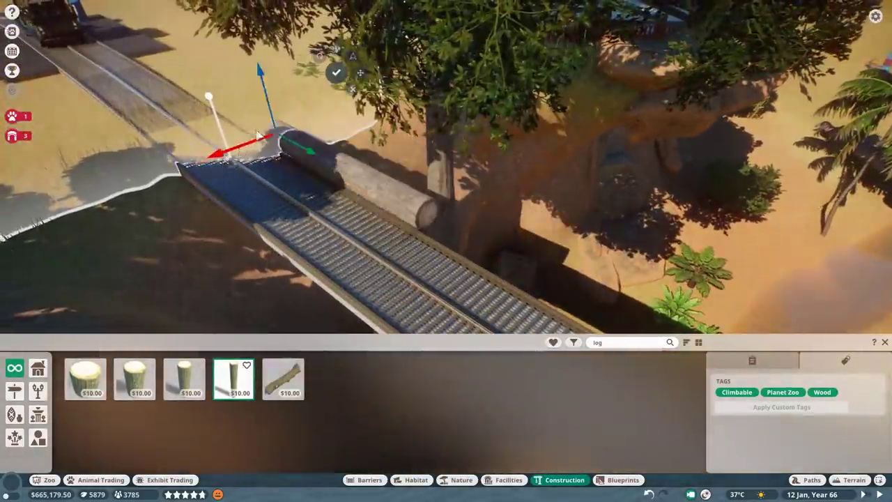
key("q")
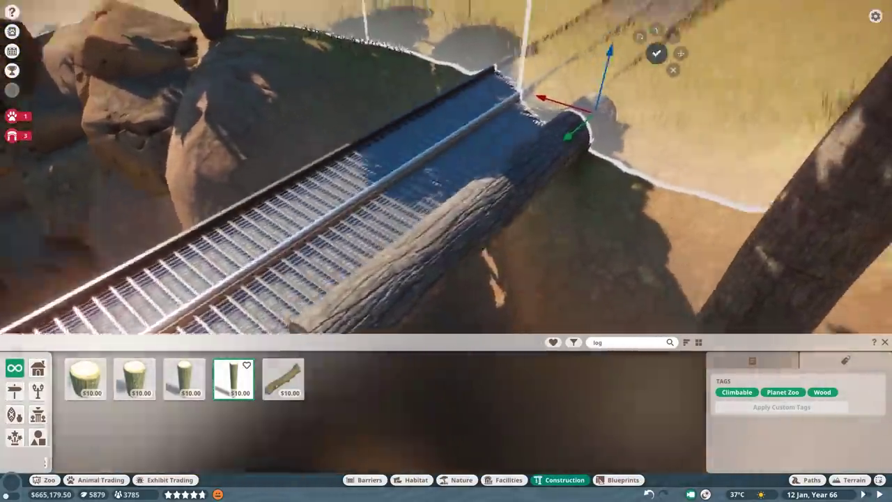
key("q")
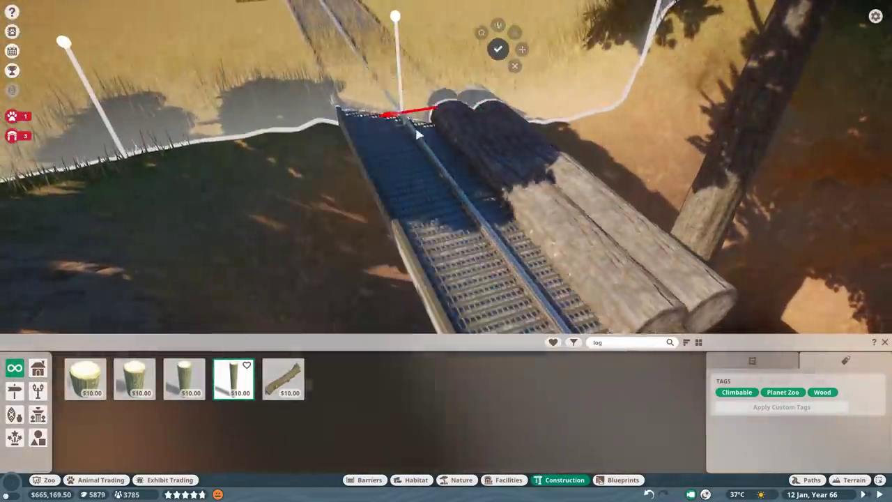
left_click(583, 198)
left_click(478, 143)
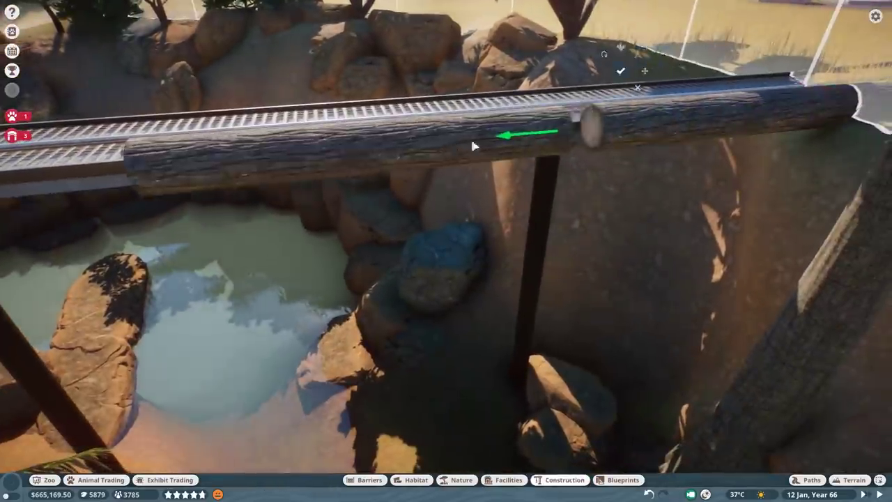
Step: Pull back to view the log-clad bridge and save the zoo from the options menu
key("Escape")
key("Escape")
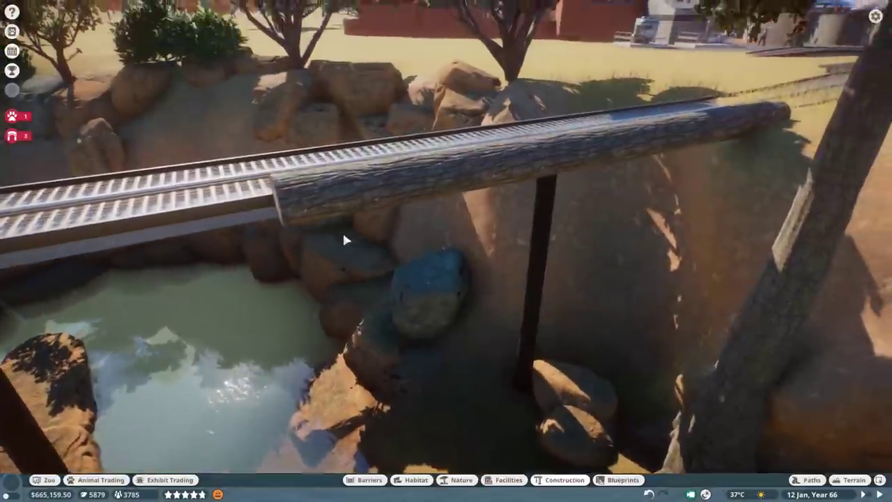
key("s")
key("s")
key("Escape")
key("Escape")
Step: Save the zoo and slide the 8m log left under the railway bridge
left_click(446, 230)
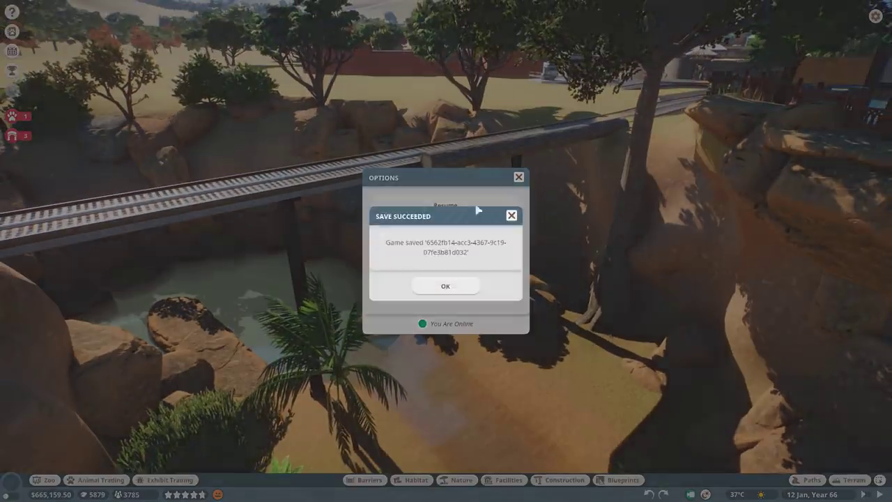
key("Escape")
left_click(504, 169)
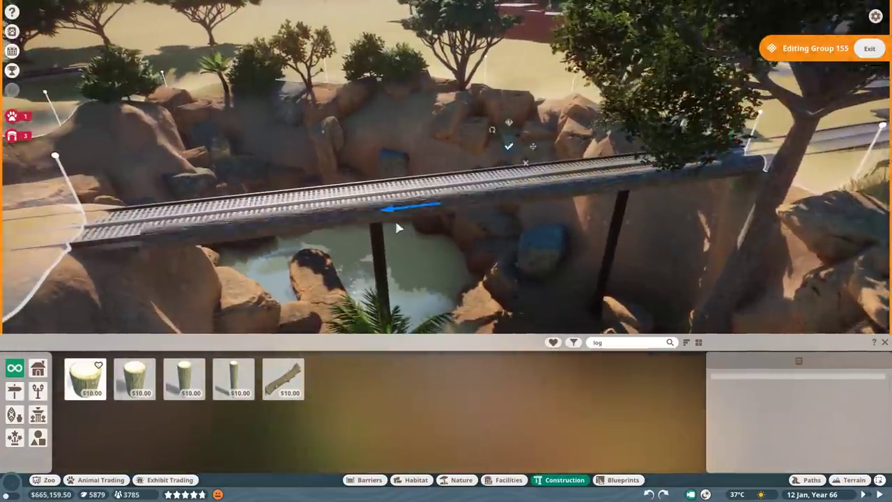
left_click(385, 220)
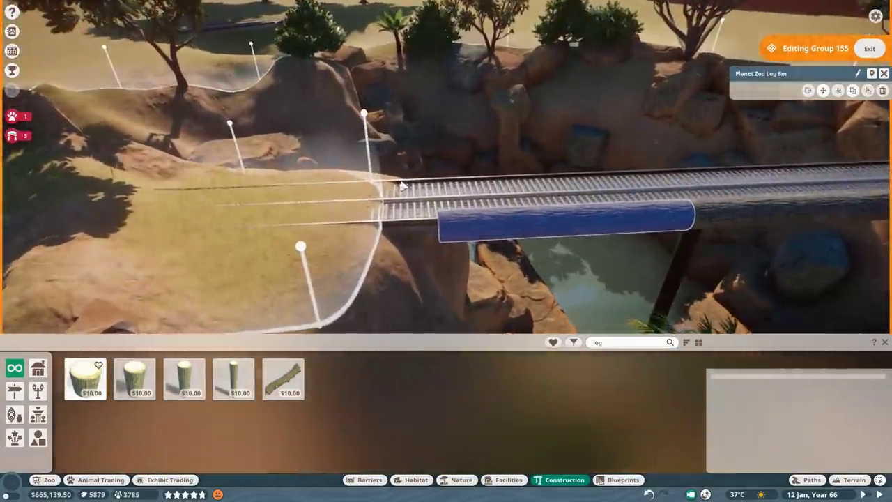
left_click_drag(530, 240, 399, 220)
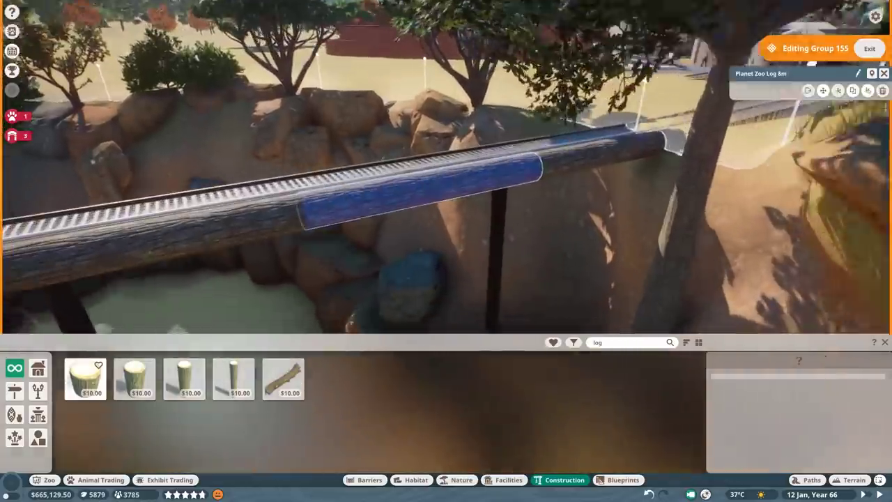
Step: Add a thin upright log to the bridge group and select the 2m log piece
left_click(437, 195)
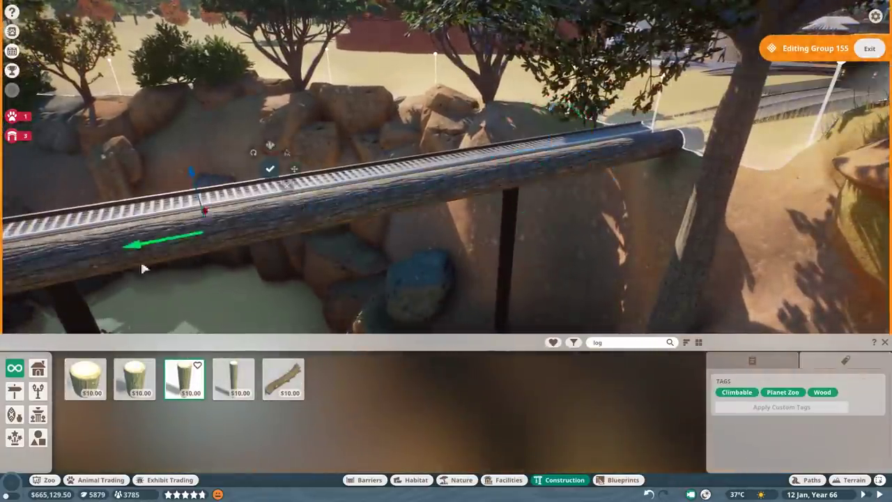
scroll(179, 266, "down", 3)
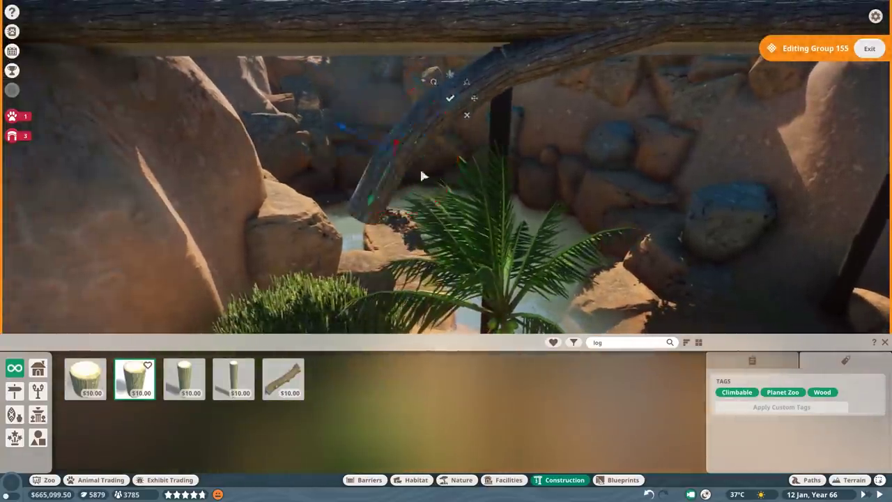
left_click(234, 378)
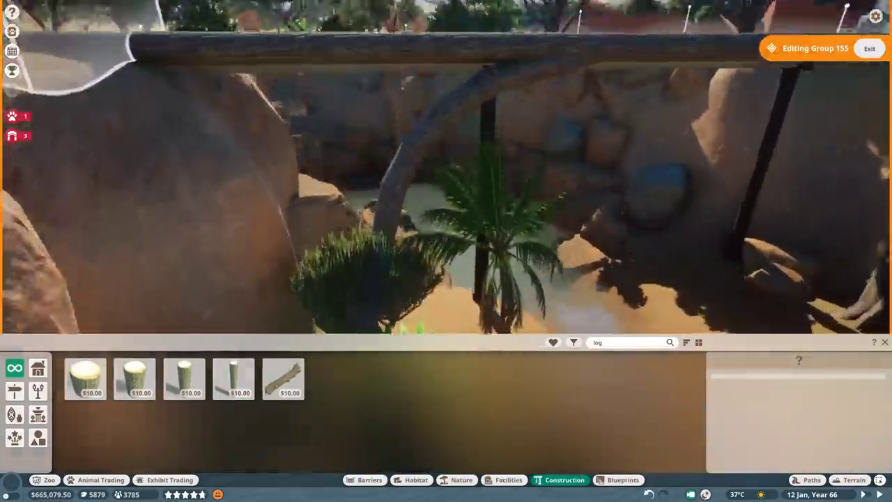
left_click(519, 172)
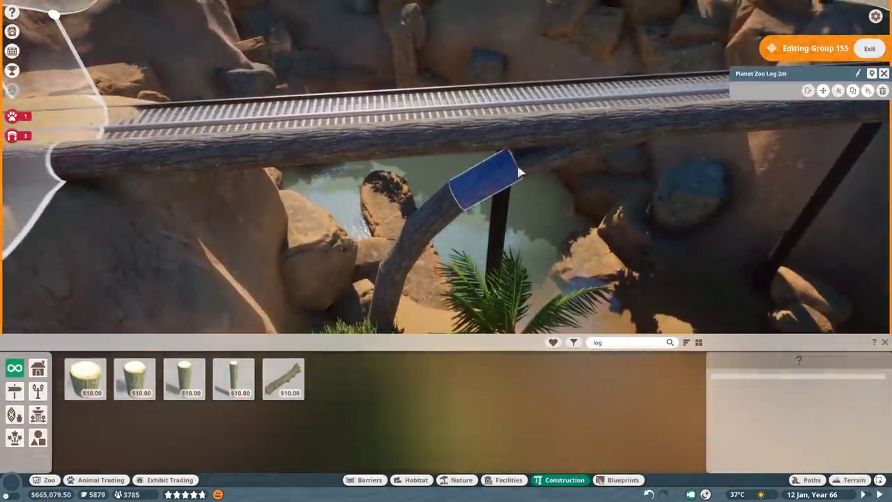
Step: Rotate the curved 4m log at the arch's top and confirm its new angle
left_click(586, 145)
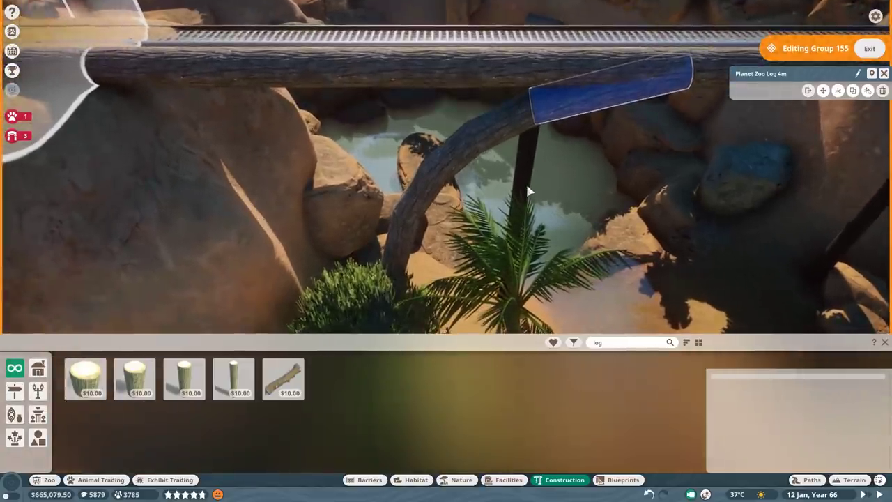
key("q")
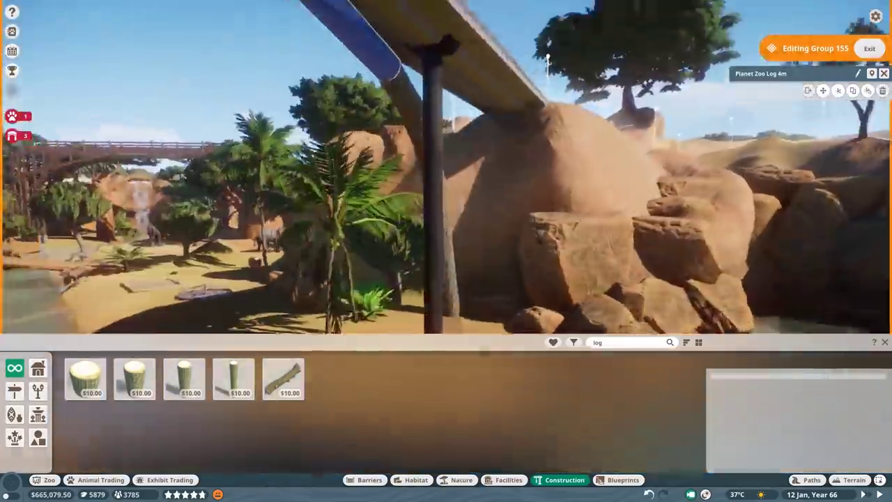
scroll(537, 185, "down", 5)
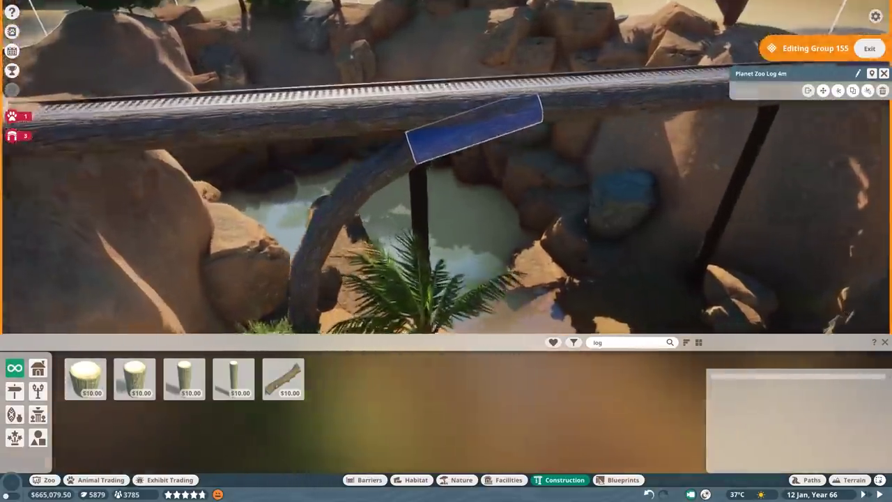
scroll(499, 165, "up", 8)
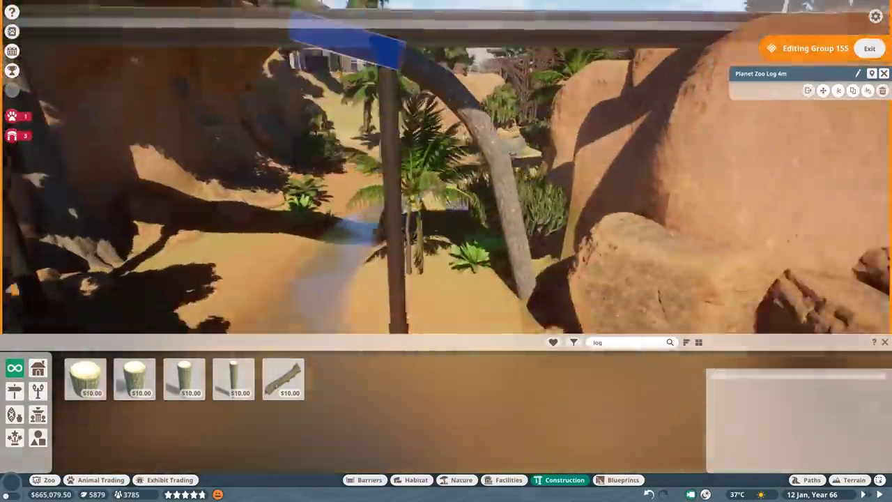
scroll(401, 185, "down", 6)
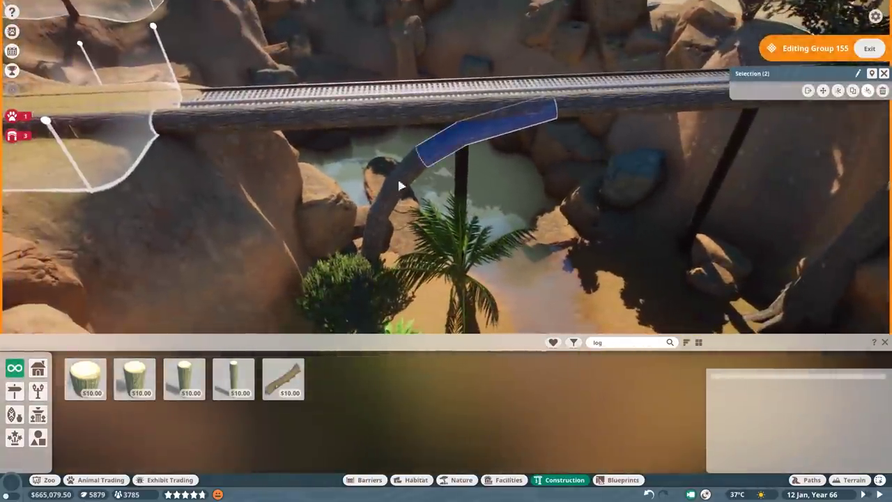
left_click(401, 185)
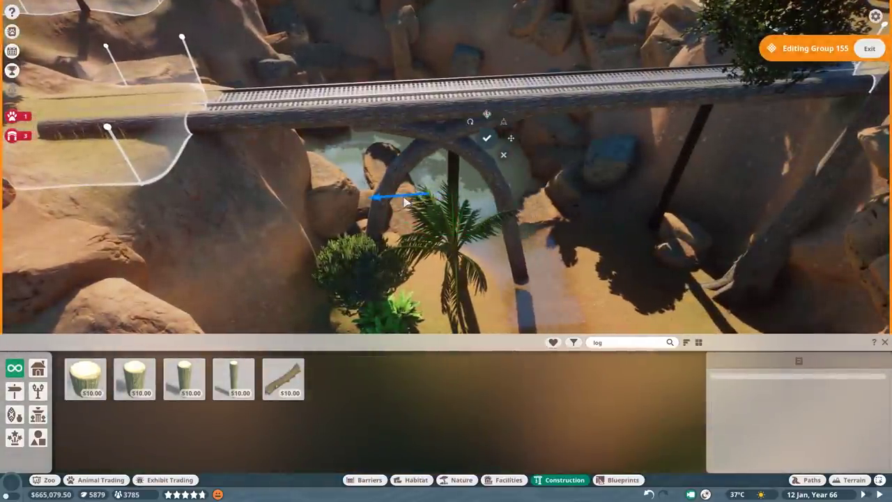
left_click(381, 202)
scroll(459, 226, "up", 3)
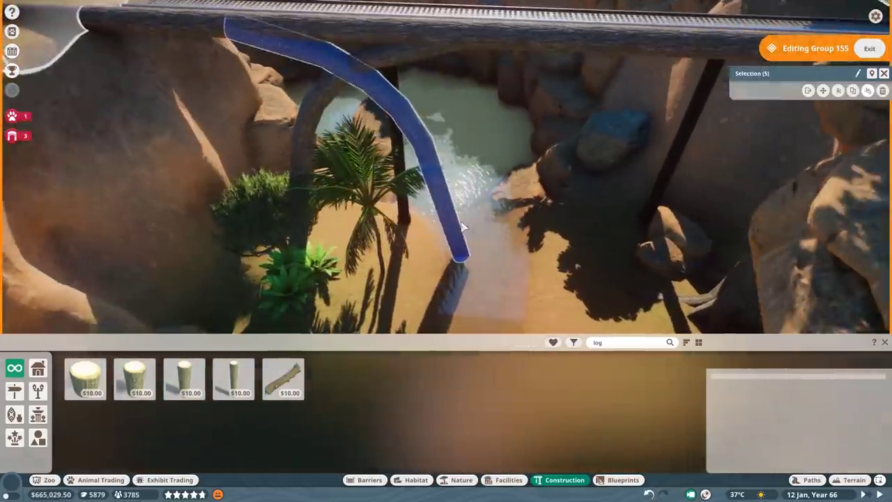
scroll(491, 266, "down", 5)
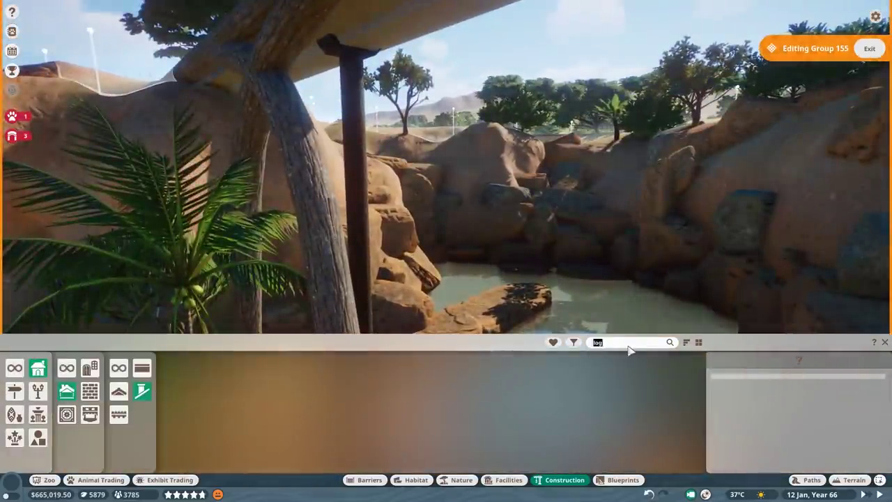
Step: Lay a log girder along the bridge deck and slide a horizontal beam to meet the trunk
left_click(90, 391)
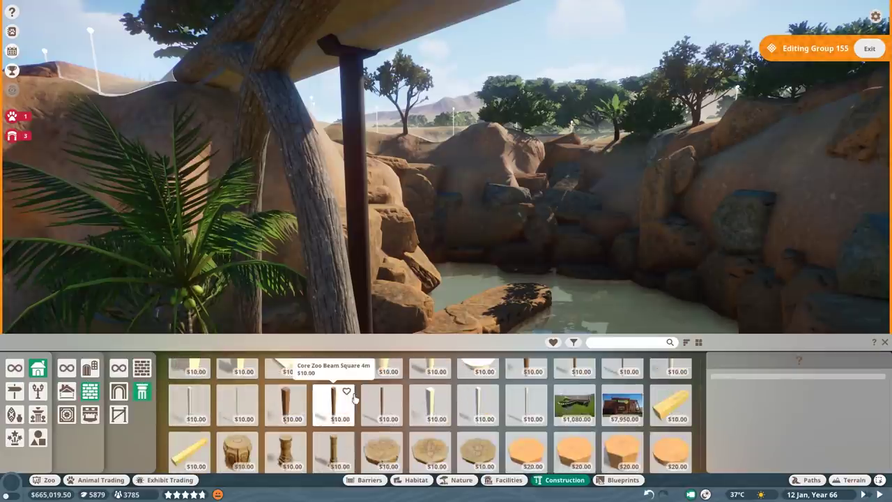
scroll(393, 425, "up", 1)
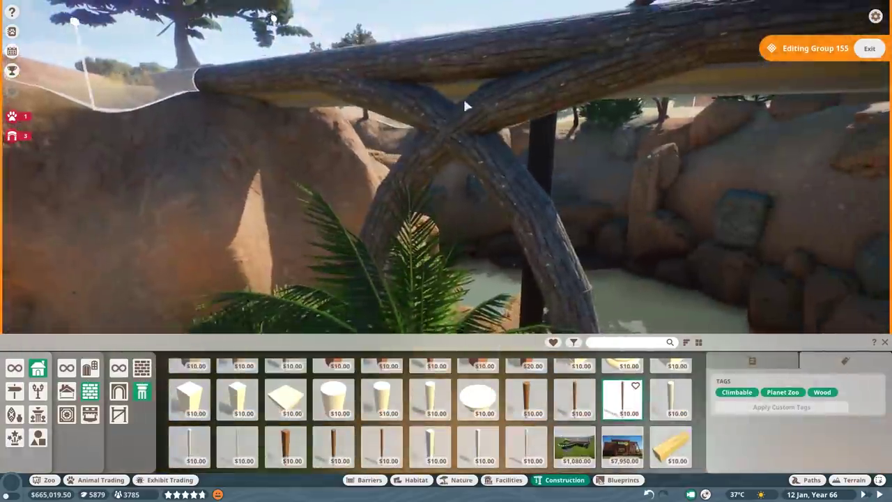
scroll(392, 119, "down", 2)
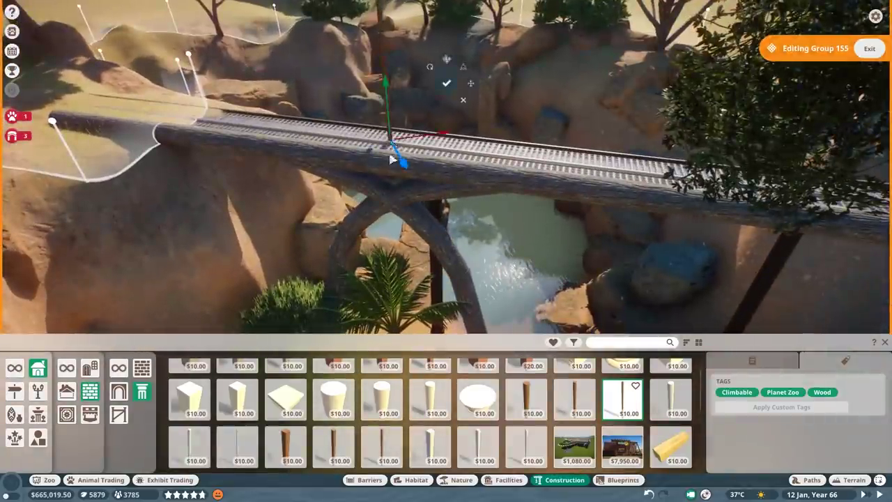
left_click_drag(395, 161, 623, 119)
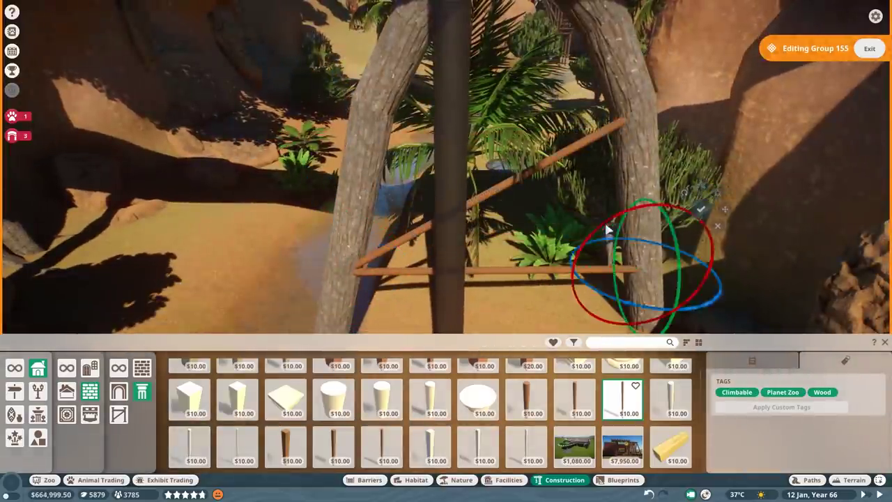
right_click(591, 219)
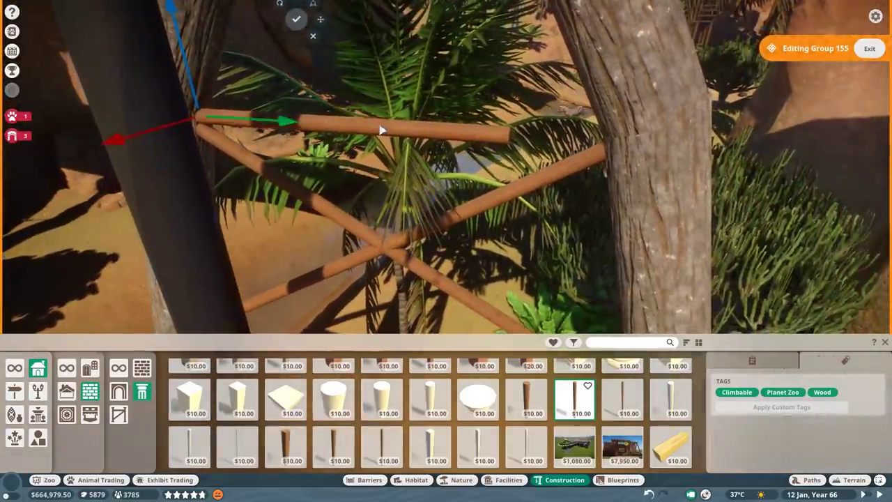
left_click_drag(382, 130, 270, 140)
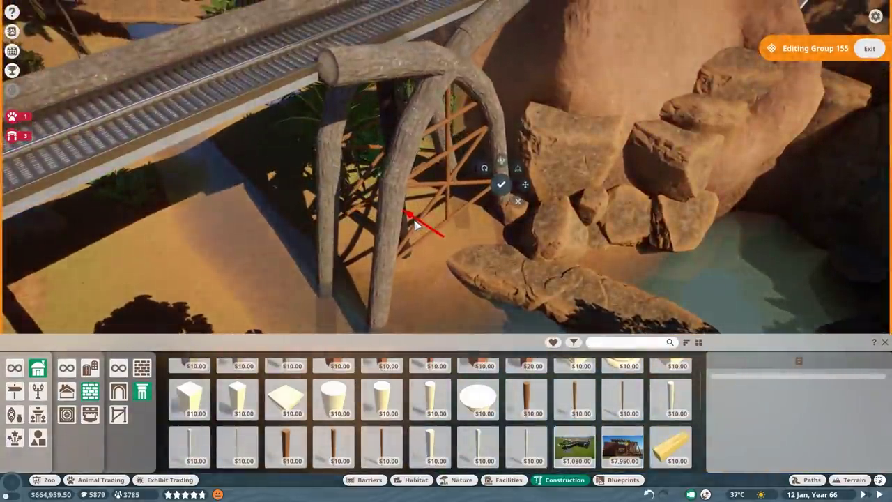
Step: Select the braced log arch and deck pieces, duplicate them, and shift the copy left
left_click(416, 223)
left_click(583, 109)
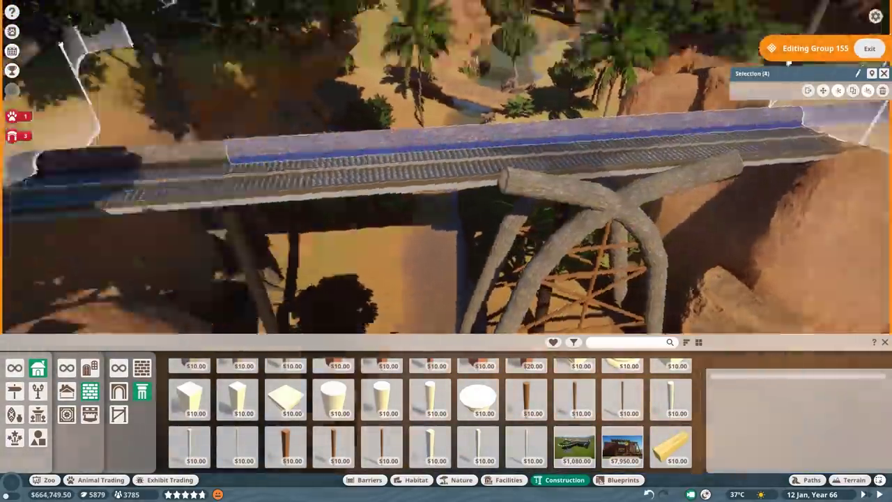
scroll(447, 146, "up", 10)
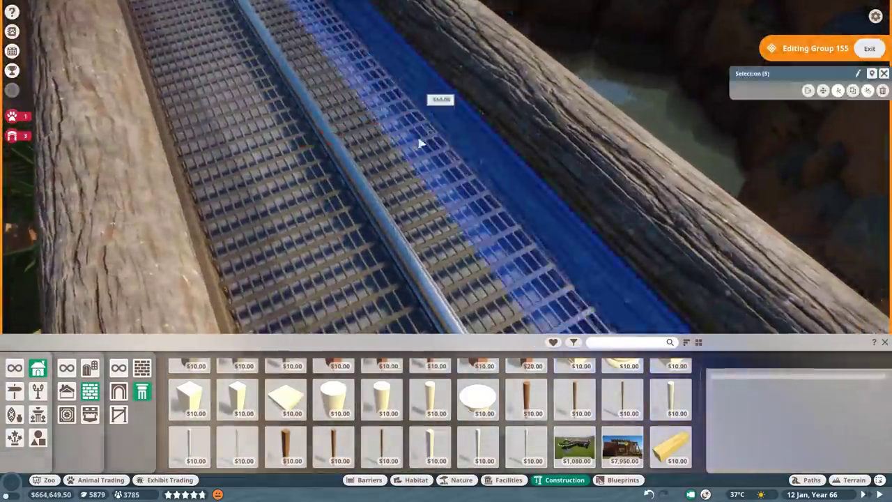
scroll(346, 128, "down", 10)
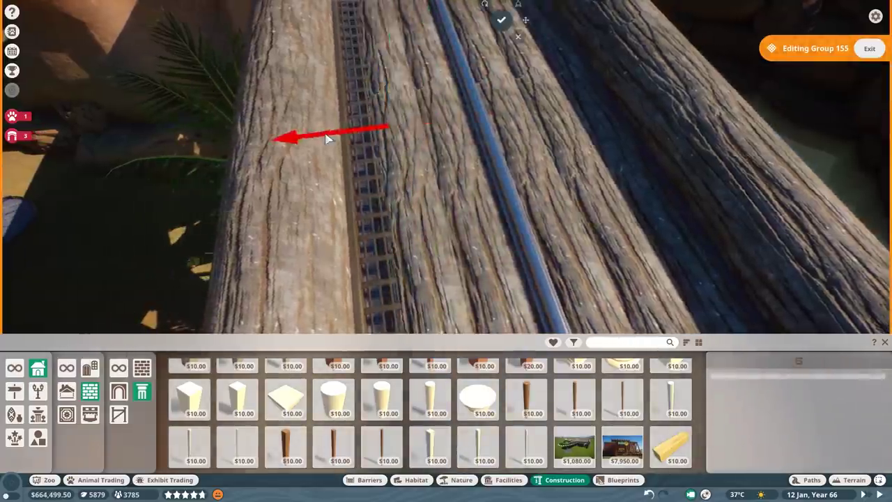
scroll(312, 169, "up", 5)
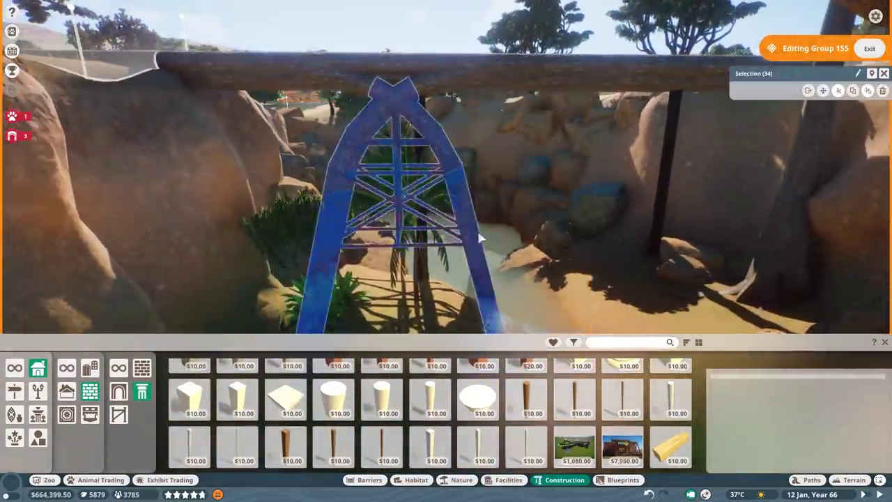
scroll(479, 239, "down", 5)
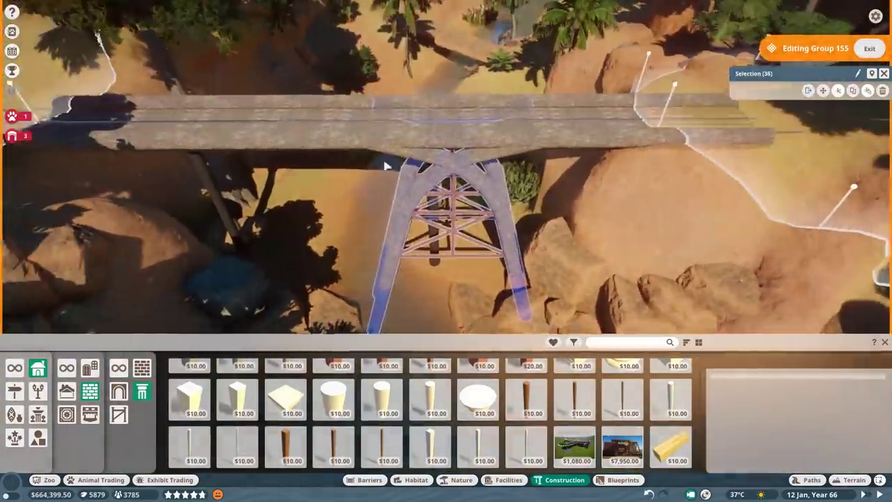
key("ctrl+d")
left_click_drag(448, 249, 266, 244)
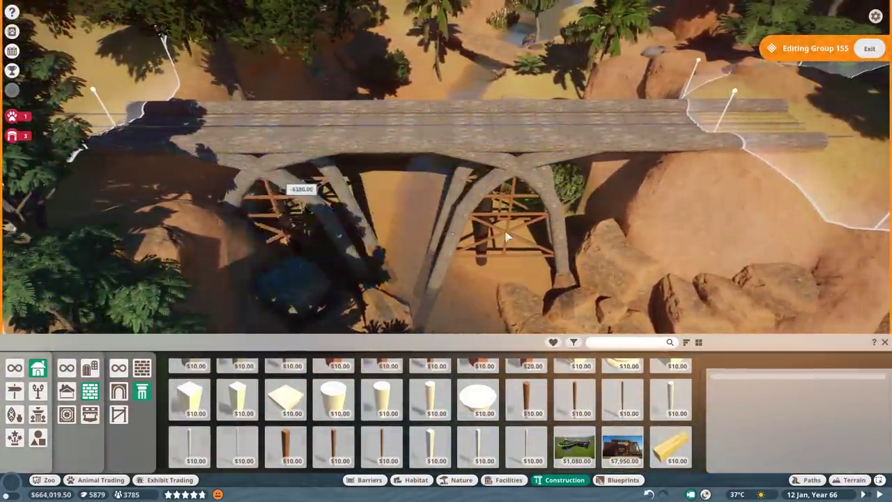
key("e")
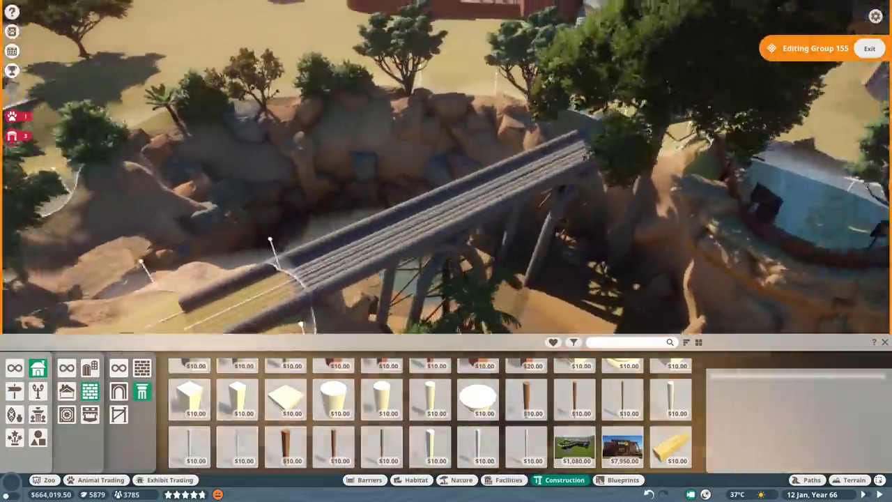
scroll(487, 195, "up", 6)
Step: Finish editing the bridge group and inspect the candelabra tree by the canyon
key("Escape")
key("Escape")
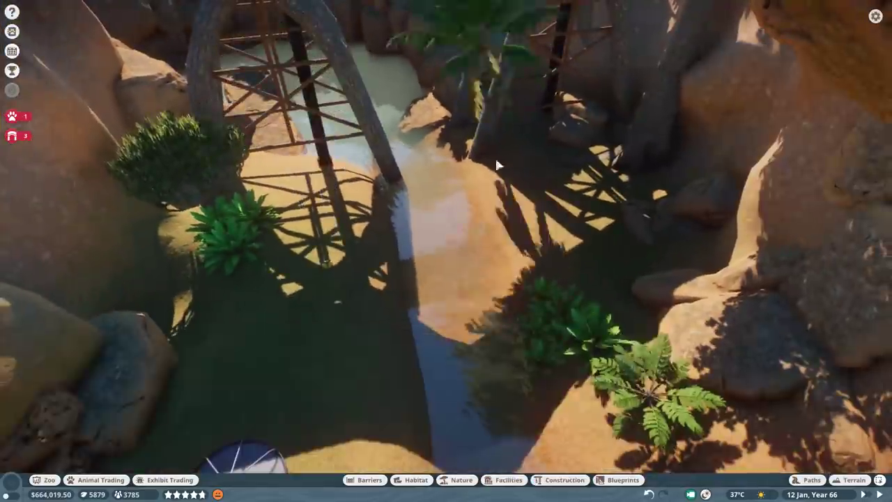
scroll(501, 178, "down", 5)
left_click(299, 198)
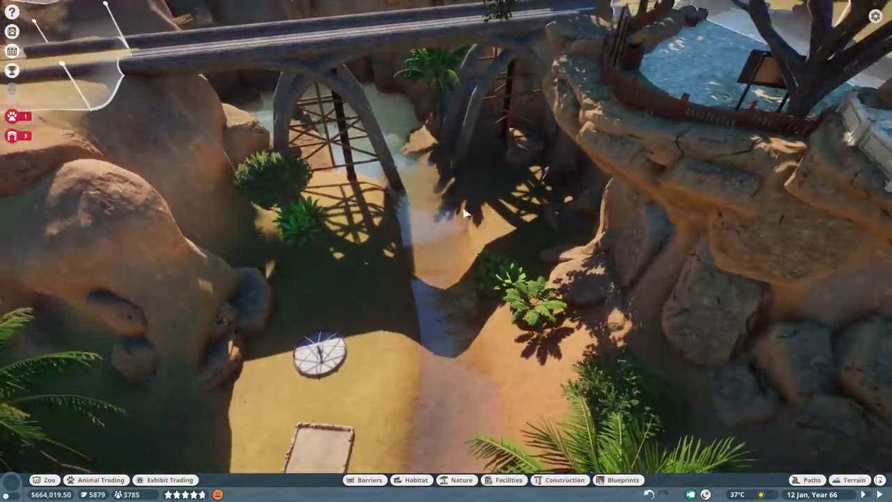
scroll(455, 194, "up", 3)
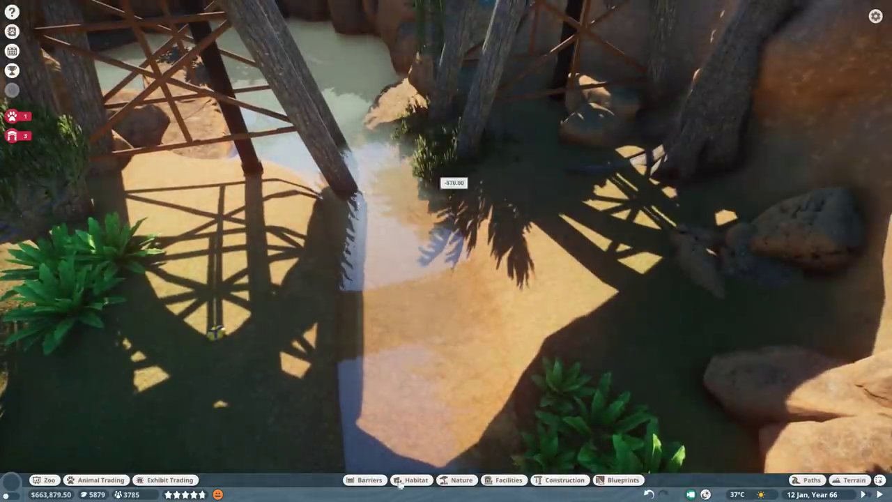
Step: Plant a $30 bush by the water beneath the bridge, then view the Sekelaga zebra's details
left_click(461, 479)
left_click(15, 391)
left_click(363, 401)
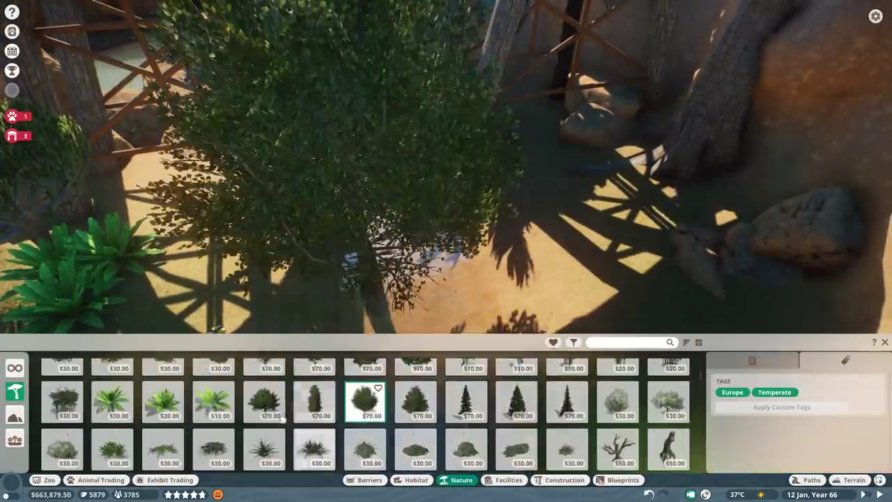
scroll(265, 411, "down", 1)
left_click(213, 406)
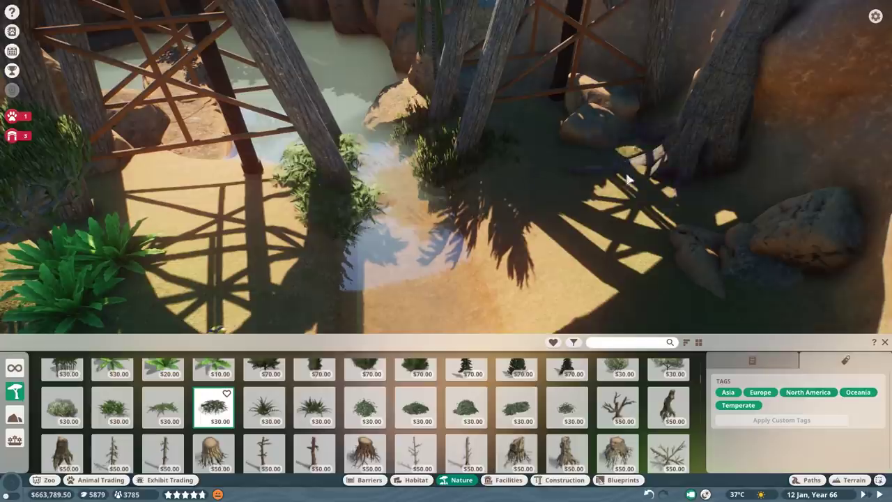
scroll(644, 128, "down", 6)
key("Escape")
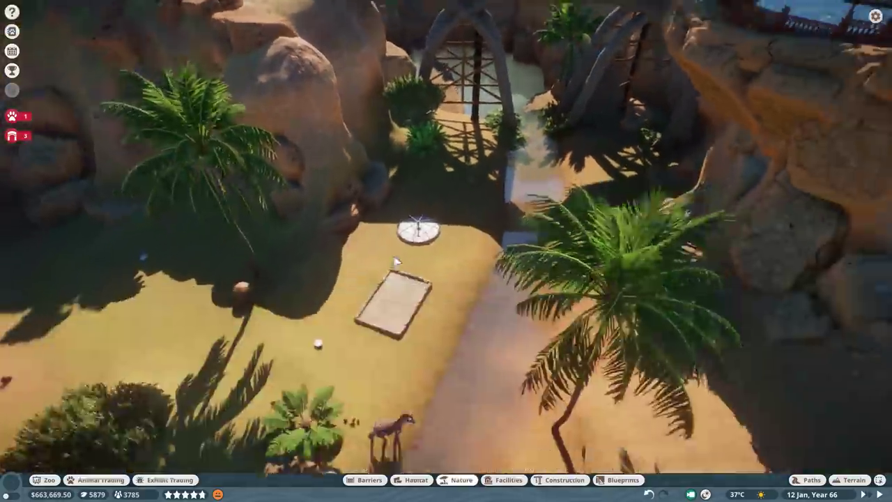
left_click(428, 329)
Step: Save the zoo from the options menu
key("Escape")
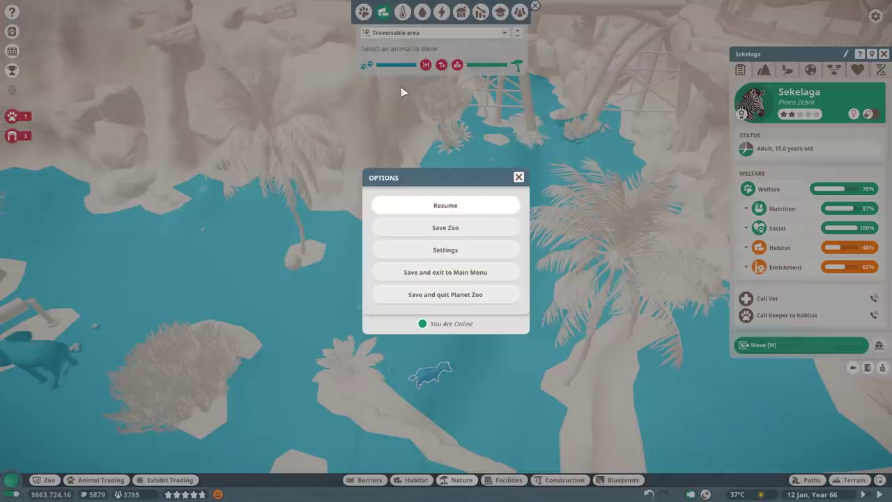
left_click(452, 228)
left_click(439, 287)
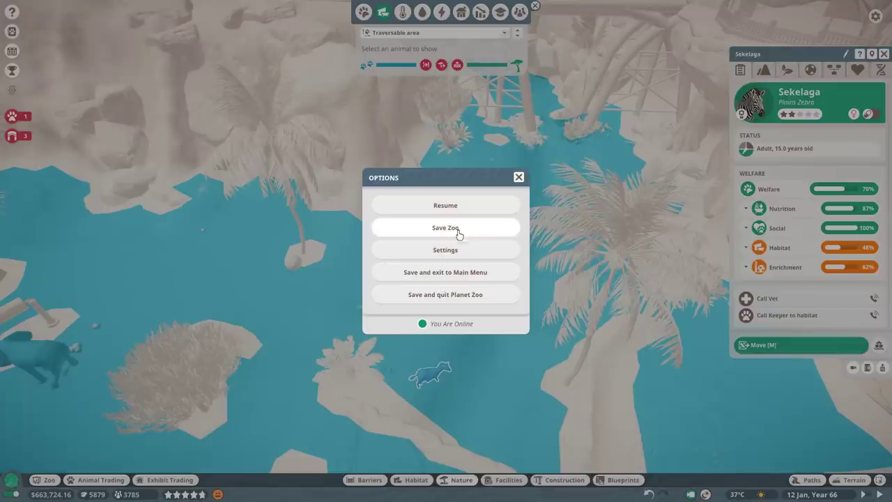
key("Escape")
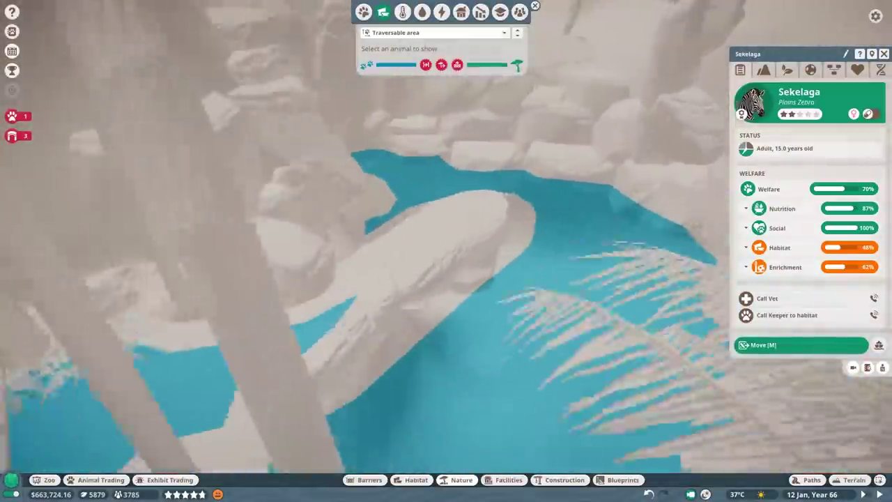
Step: Reposition the flat rock by the pool and check the elephant's welfare and habitat terrain
left_click(454, 205)
left_click(428, 243)
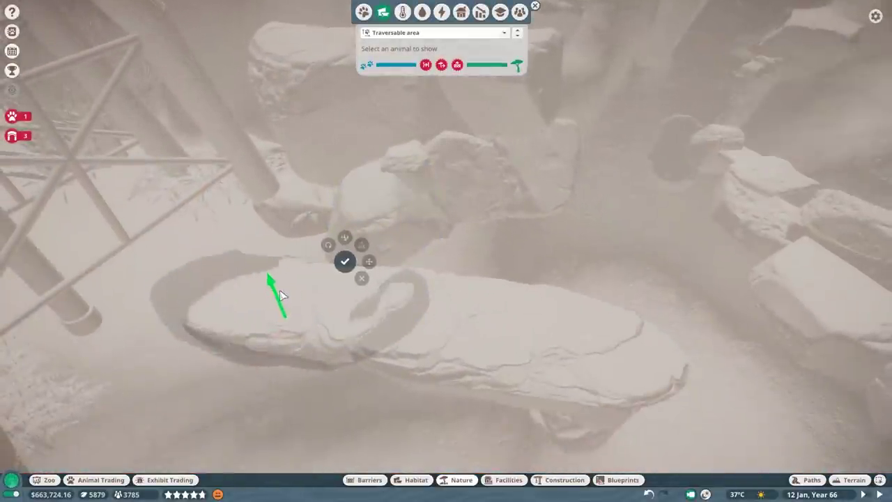
left_click(255, 309)
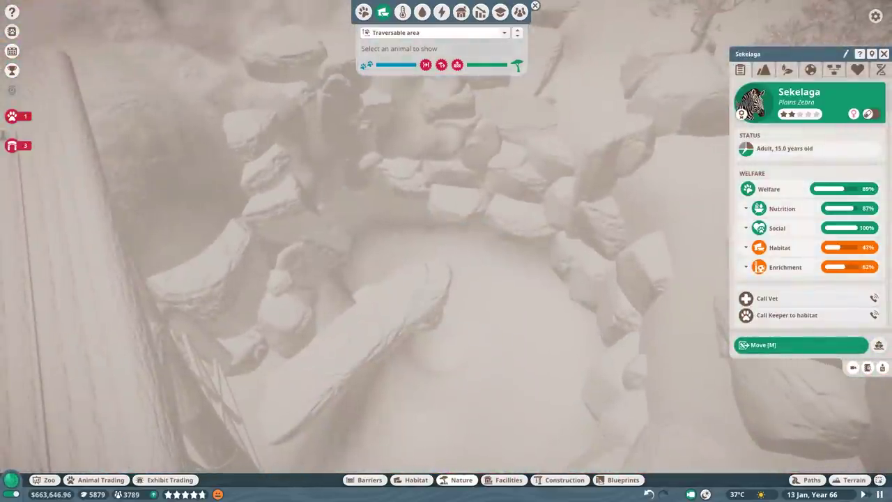
scroll(458, 276, "down", 10)
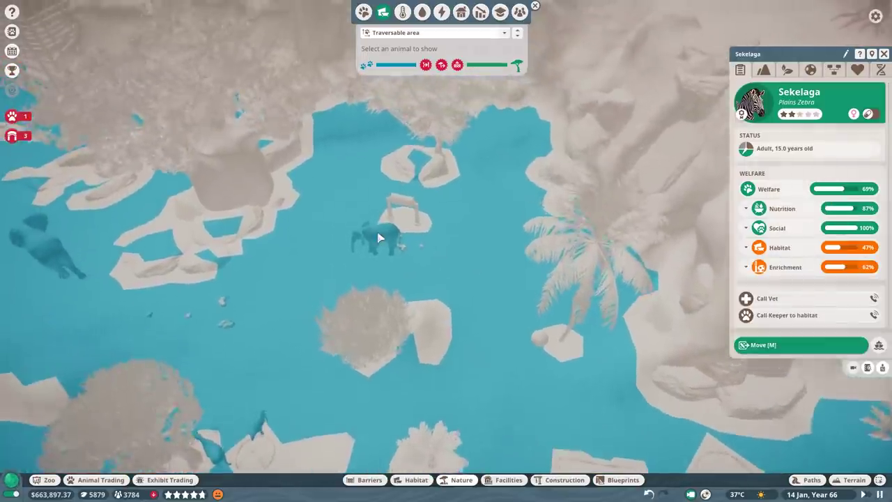
left_click(376, 238)
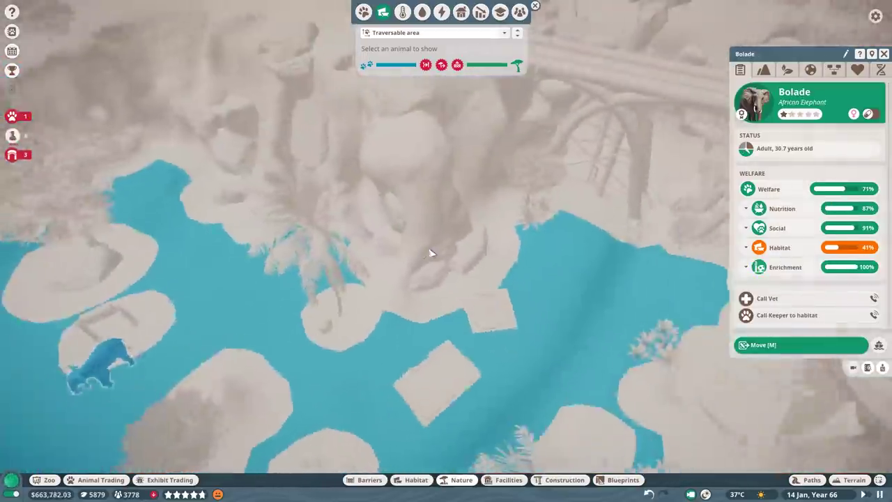
left_click(764, 69)
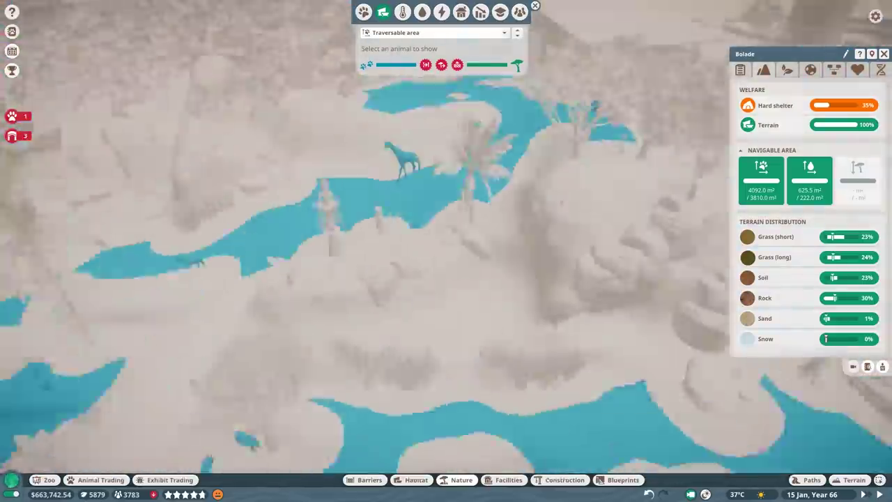
Step: Check the giraffe's welfare, finding Food enrichment at 0% in the Enrichment breakdown
left_click(366, 239)
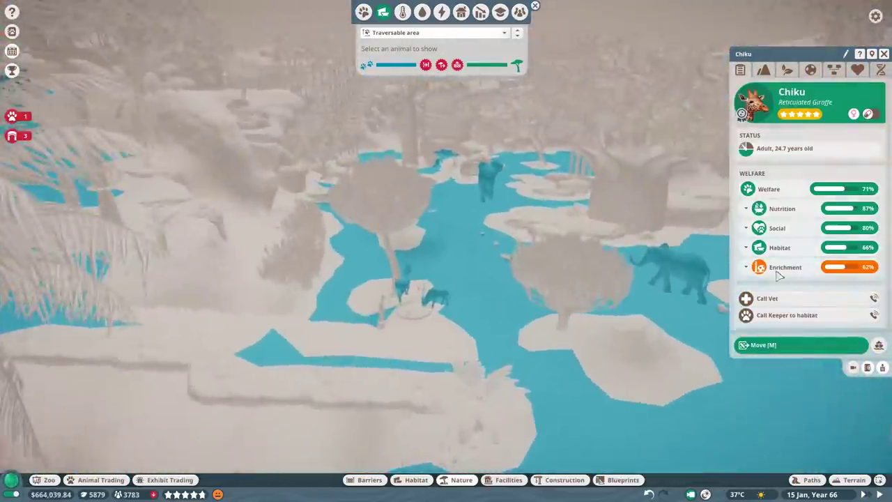
left_click(785, 267)
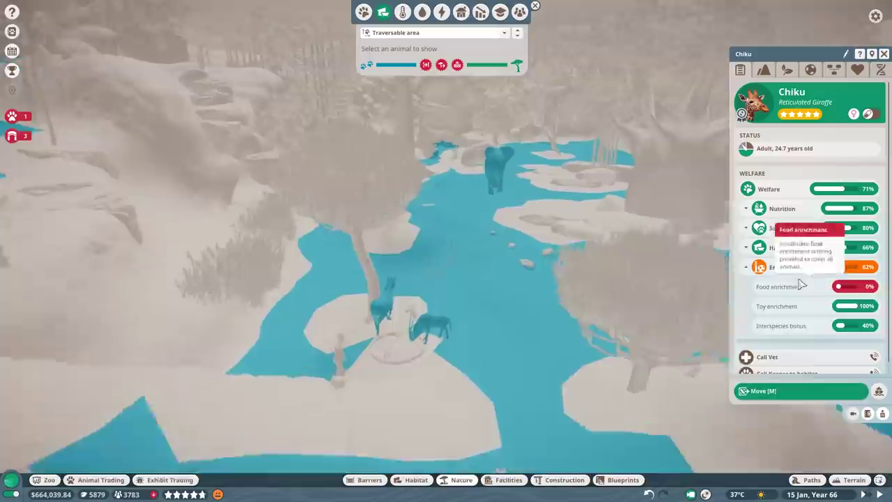
left_click(786, 267)
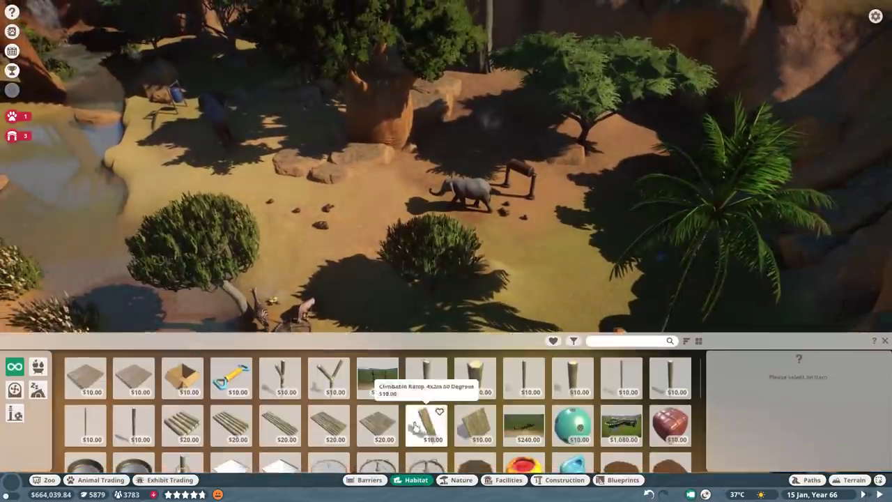
Step: Filter habitat items to African Elephant, Plains Zebra and Reticulated Giraffe
left_click(573, 342)
left_click(513, 288)
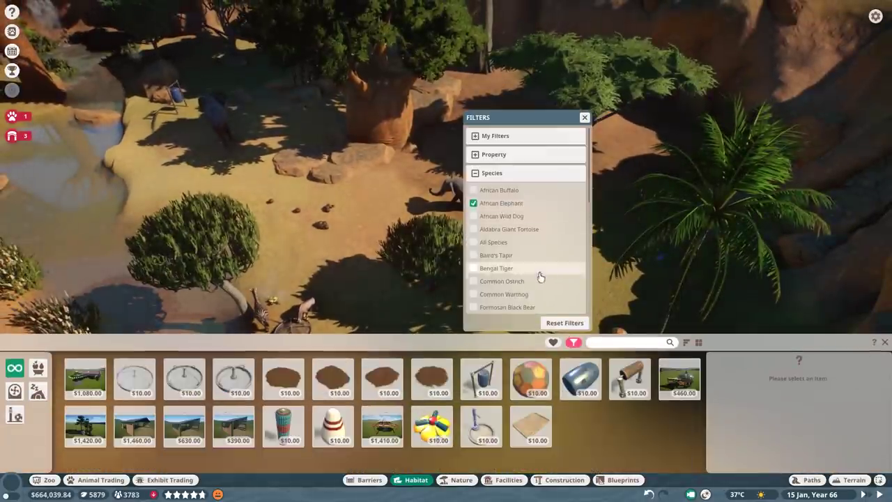
scroll(536, 272, "down", 5)
left_click(527, 289)
scroll(522, 261, "down", 3)
scroll(526, 209, "up", 3)
scroll(527, 181, "down", 4)
left_click(527, 211)
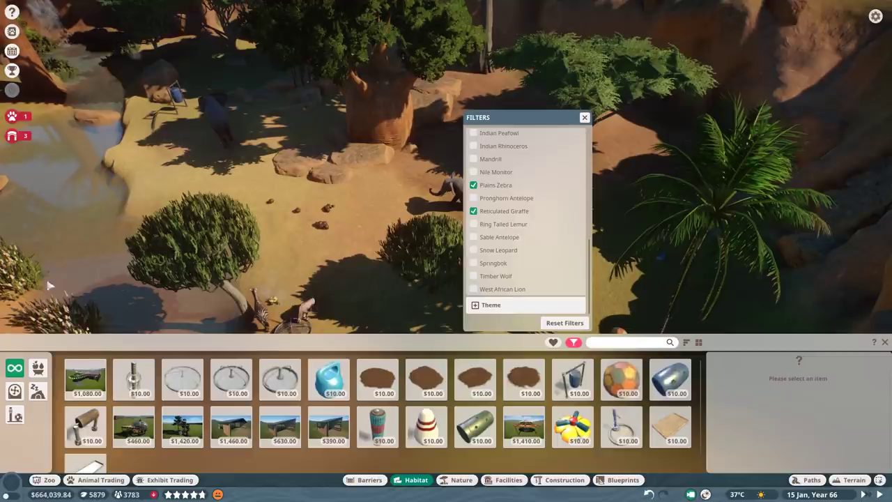
Step: Place the Large Barrel Feeder and the zebra-friendly barrel feeder in the habitat
left_click(15, 414)
left_click(67, 390)
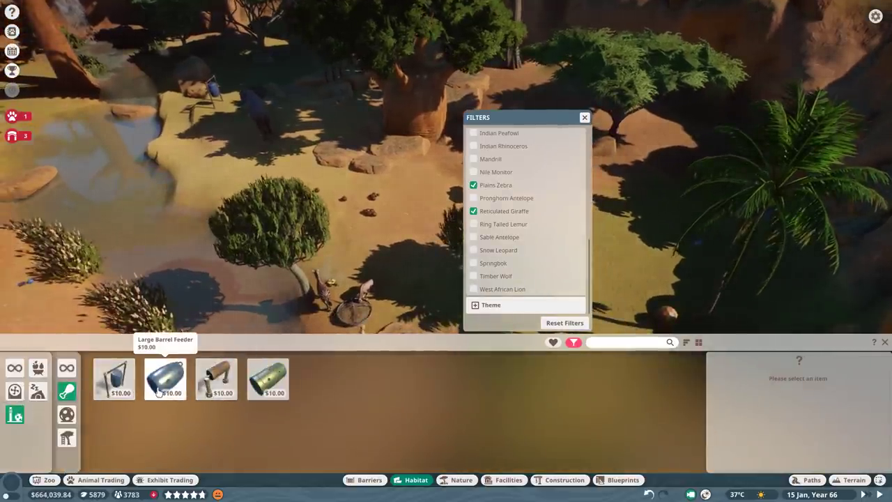
left_click(160, 391)
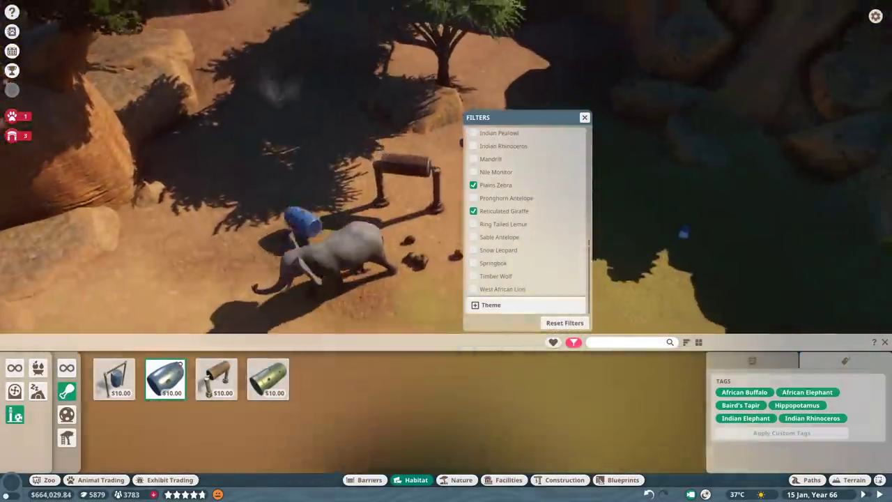
left_click(268, 378)
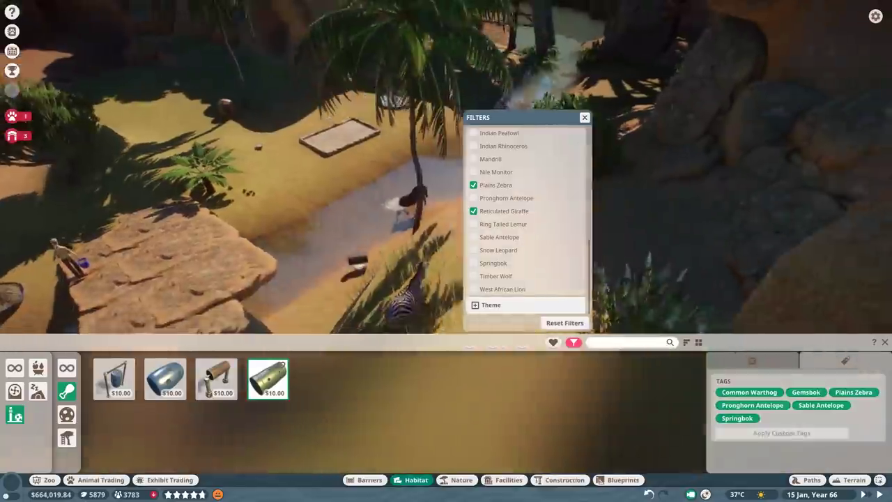
key("Escape")
key("Escape")
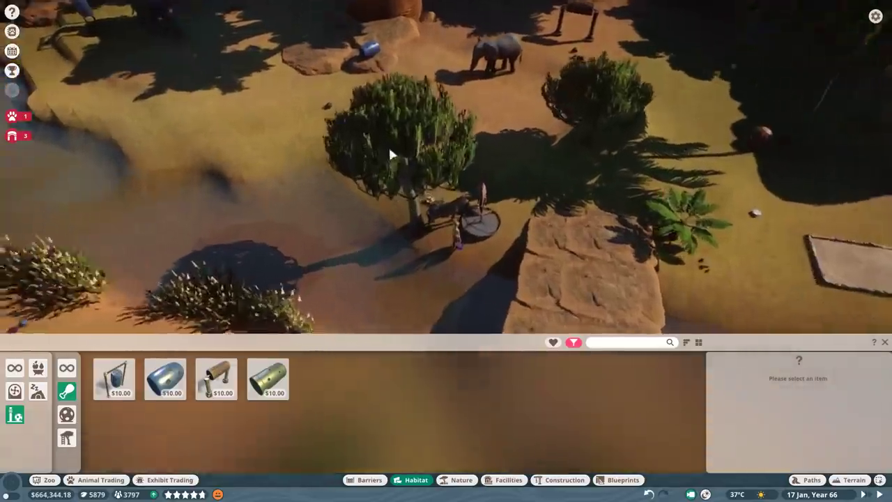
Step: Check the elephant's welfare details and inspect the acacia tree in the habitat
key("w")
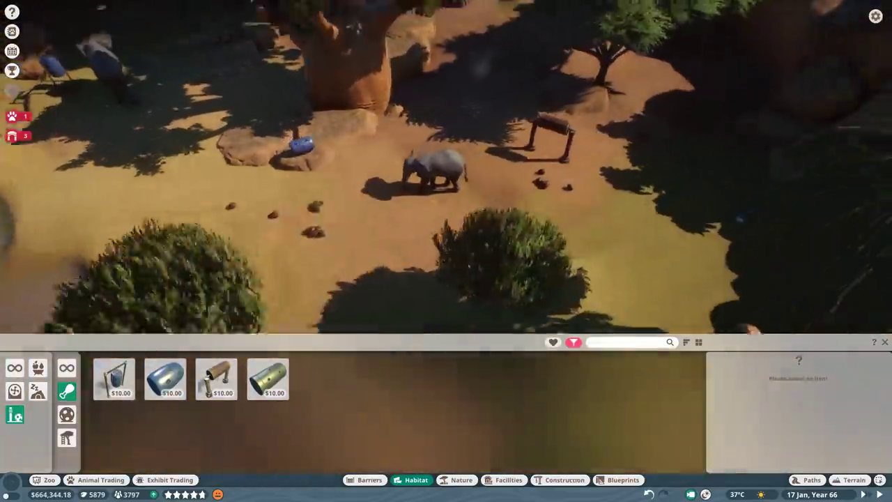
left_click(415, 175)
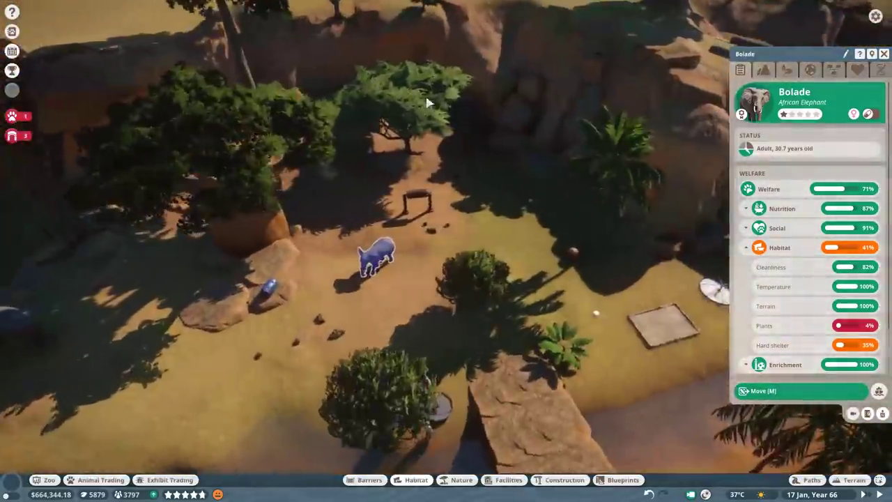
left_click(428, 102)
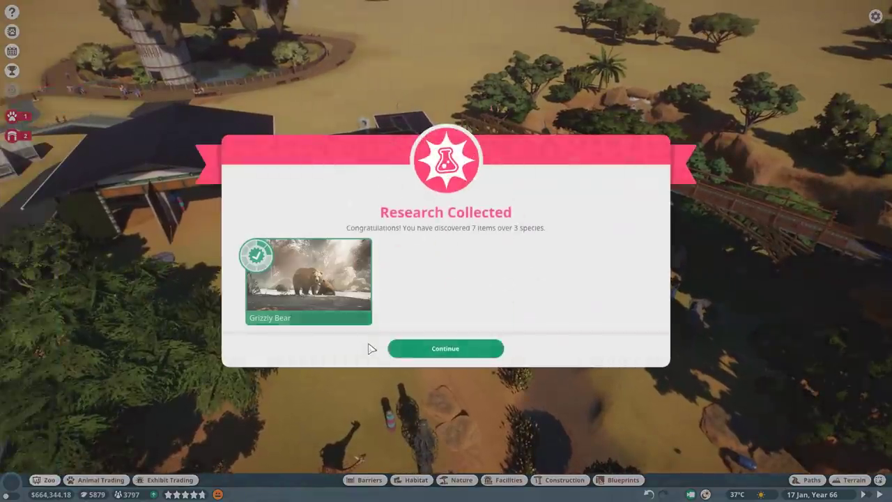
Step: Dismiss the research results and select the stored giraffe Obike from the animal list
left_click(457, 354)
left_click(43, 185)
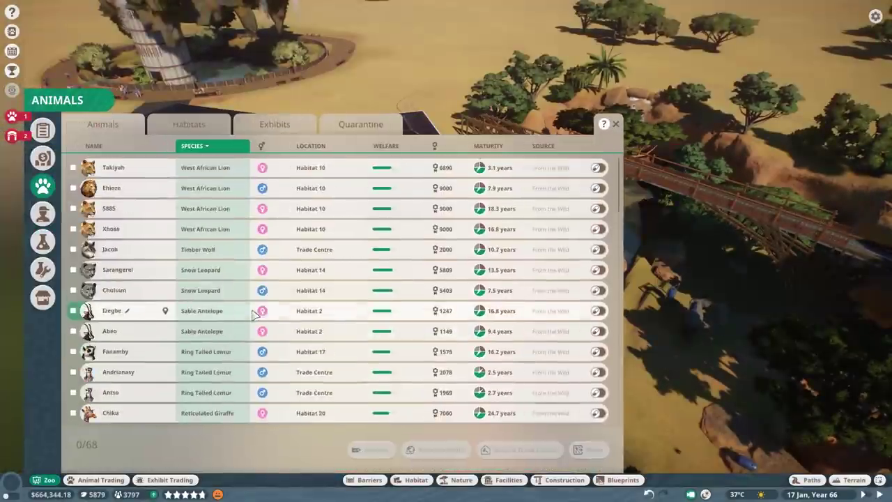
scroll(207, 317, "down", 3)
left_click(202, 255)
left_click(591, 448)
left_click(398, 329)
left_click(49, 479)
scroll(247, 371, "down", 5)
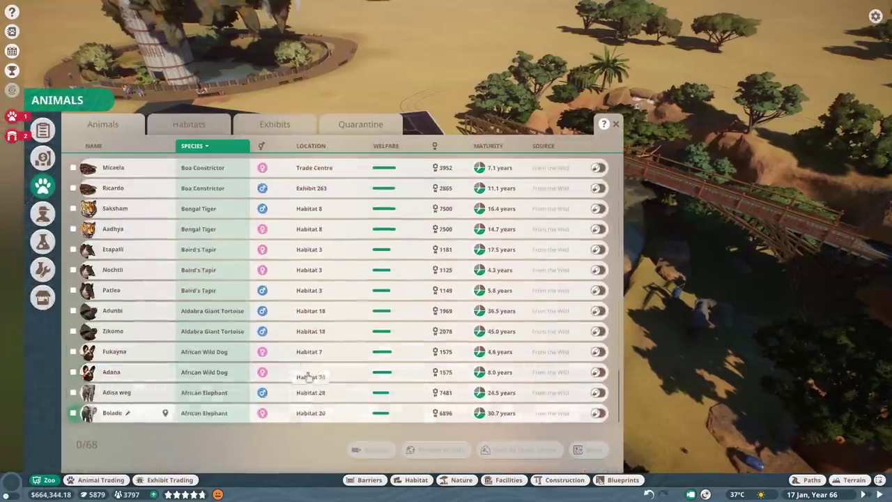
scroll(305, 360, "up", 10)
left_click(312, 285)
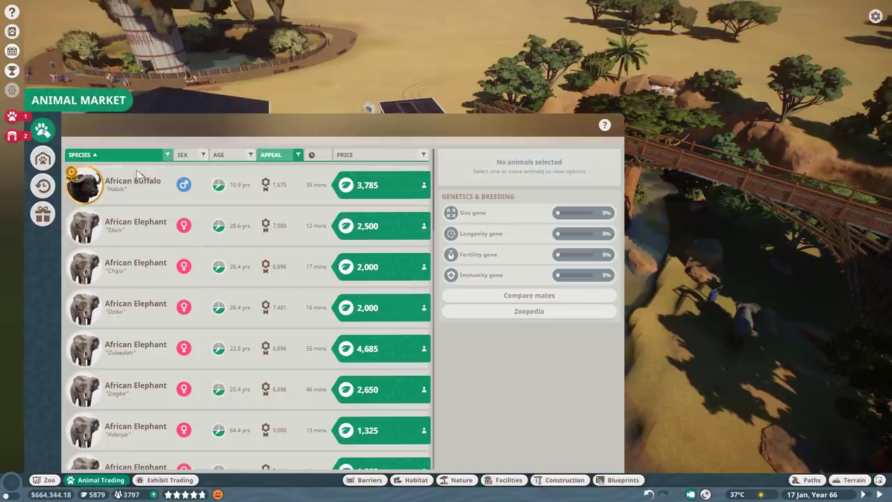
Step: Filter the Animal Market to Reticulated Giraffe and adopt one for 395
left_click(167, 155)
scroll(129, 267, "down", 3)
left_click(126, 259)
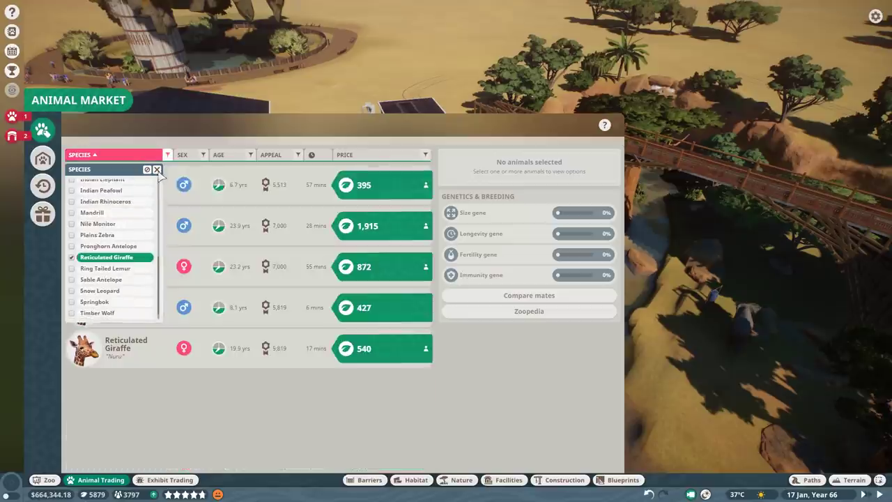
left_click(315, 195)
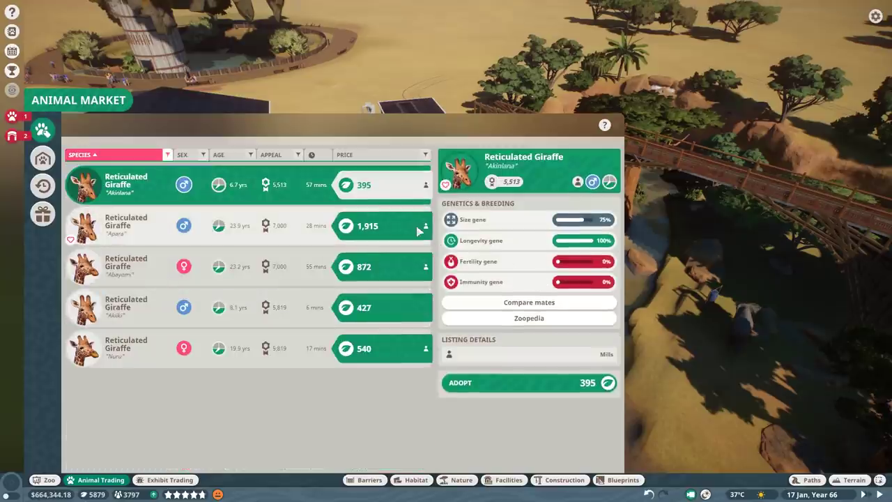
left_click(498, 382)
left_click(493, 413)
Step: In Animal Storage, select the second stored giraffe and deliver it to the habitat
left_click(42, 158)
left_click(166, 199)
scroll(110, 274, "down", 3)
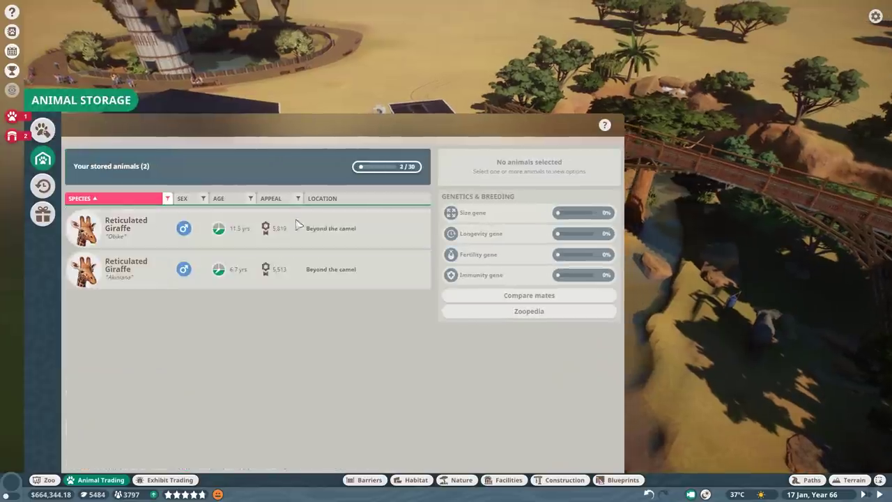
left_click(309, 231)
left_click(537, 364)
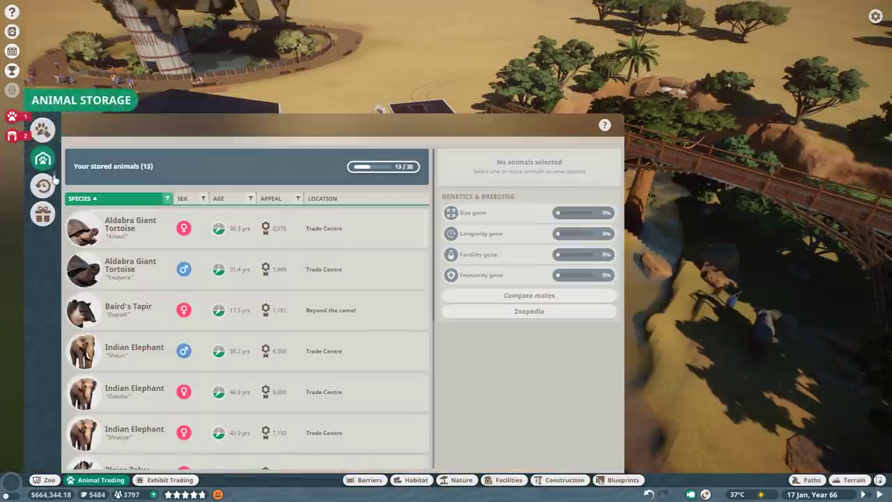
scroll(278, 300, "down", 5)
left_click(360, 328)
left_click(529, 355)
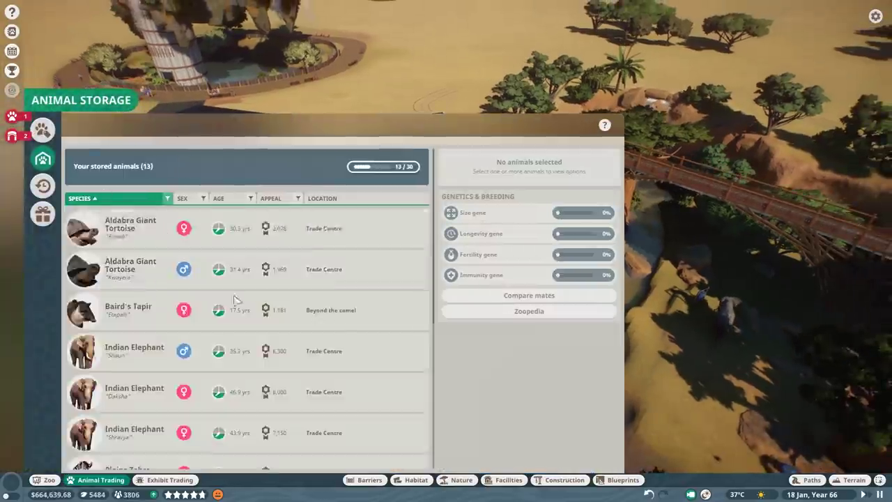
scroll(237, 299, "down", 3)
scroll(237, 300, "up", 2)
Step: Adopt another Reticulated Giraffe for 540 from the market, then jump to the dead bear
left_click(42, 130)
left_click(167, 155)
scroll(114, 282, "down", 4)
left_click(139, 202)
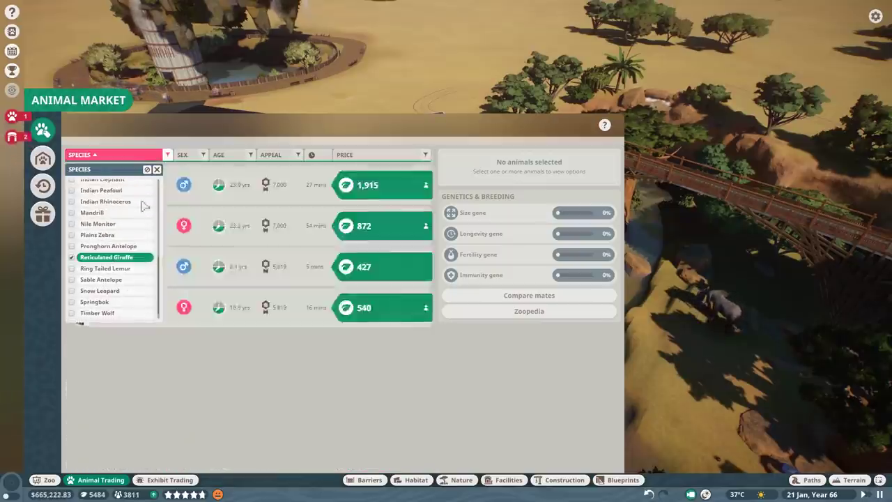
left_click(293, 234)
left_click(299, 307)
left_click(530, 382)
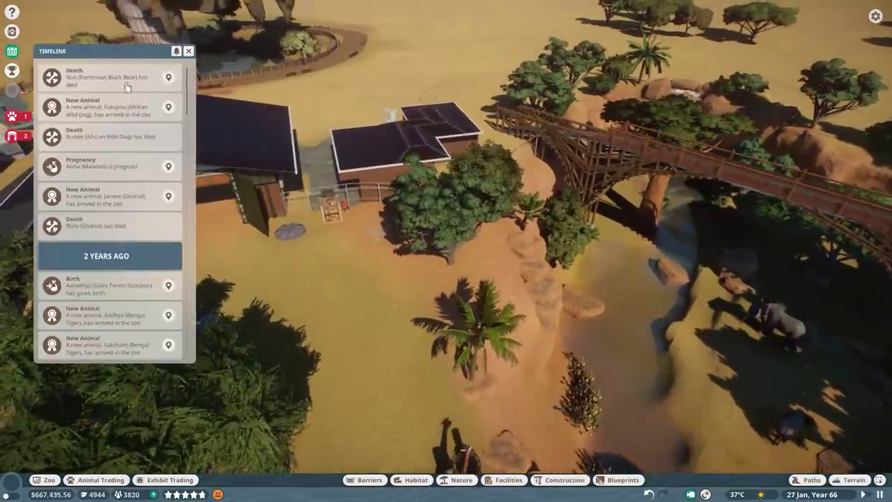
left_click(127, 86)
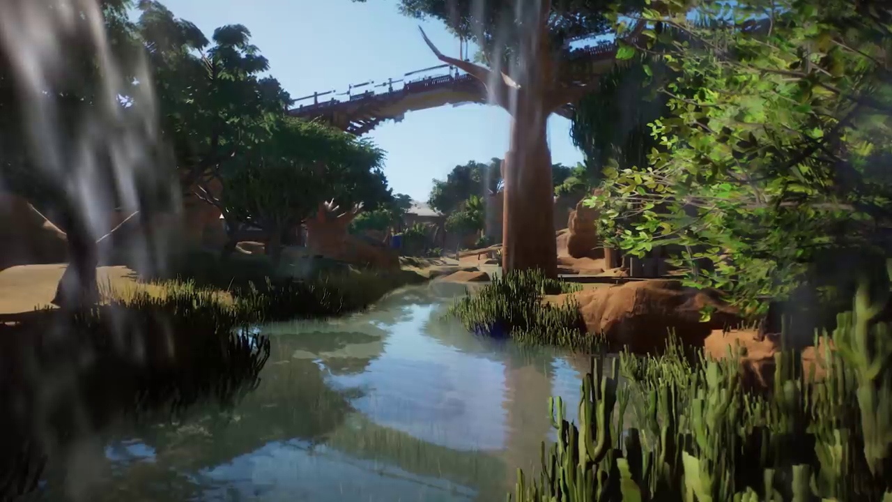